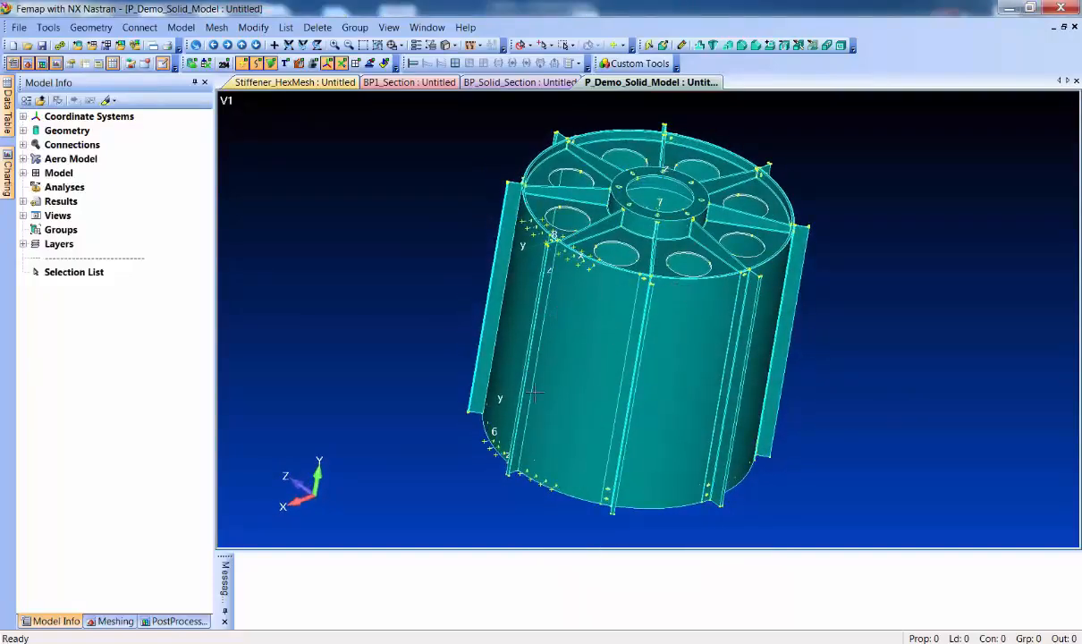
Look over the full cylindrical solid model, and switch to the BP_Solid_Section model
middle_click_drag(457, 301, 565, 427)
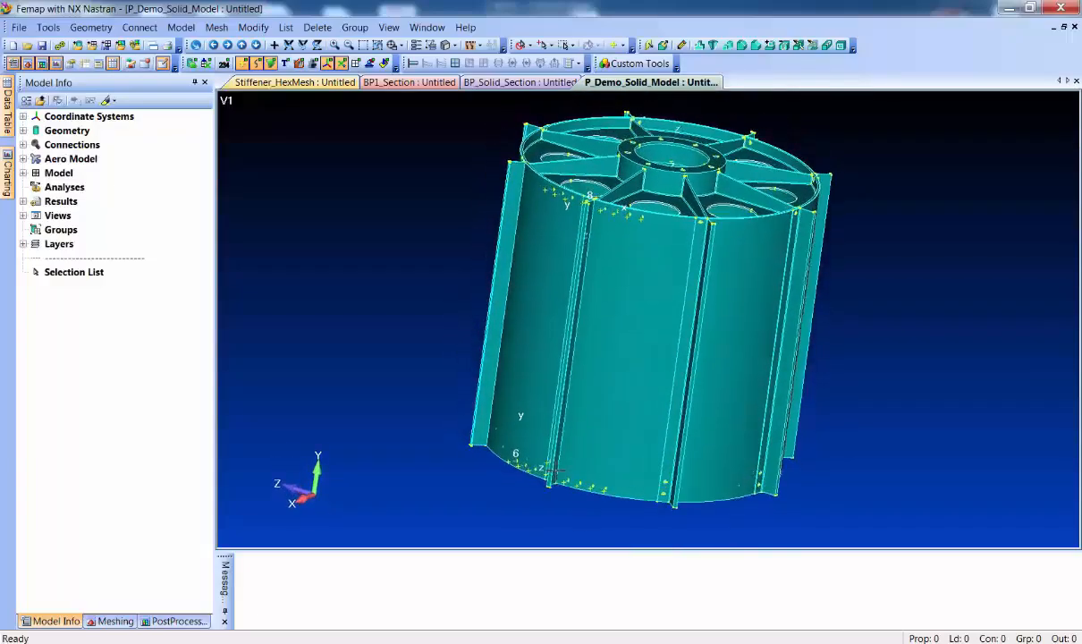
middle_click_drag(582, 329, 628, 362, "ctrl")
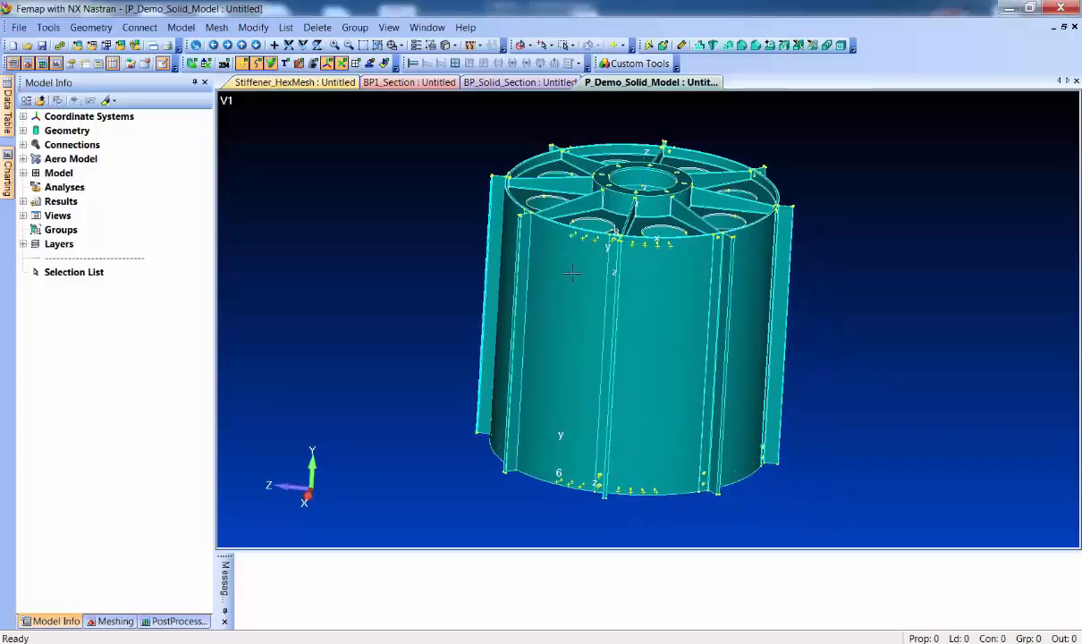
left_click(520, 82)
middle_click_drag(713, 221, 646, 478)
middle_click_drag(646, 479, 675, 489)
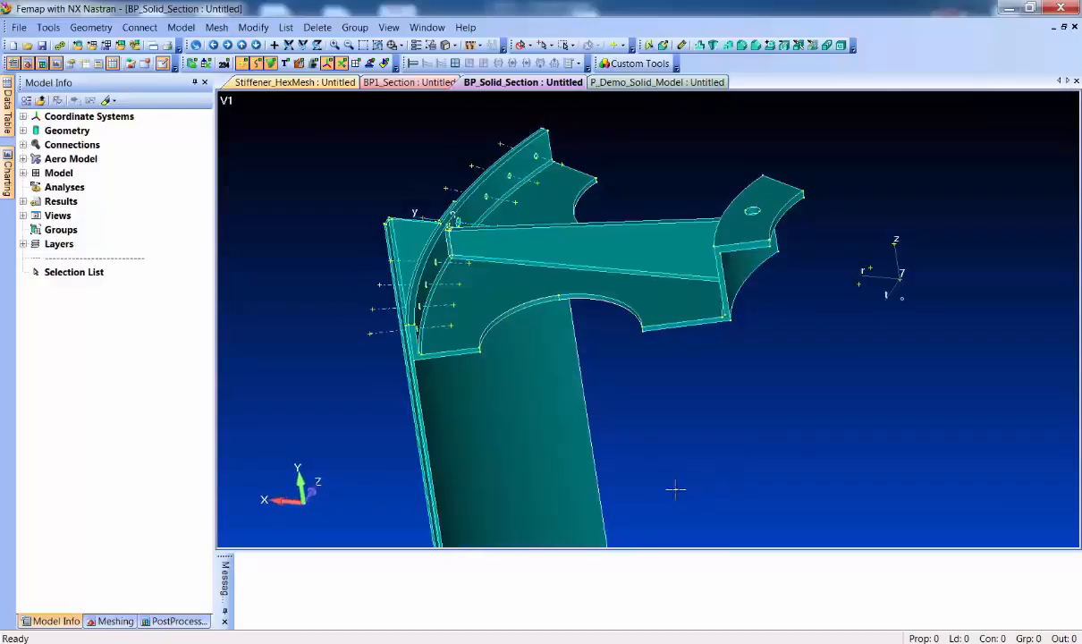
Generate automatic midsurfaces for the ribbed flange solid, using the plate-edge measurement of 0.225349 as target thickness and combining the midsurfaces
left_click(91, 27)
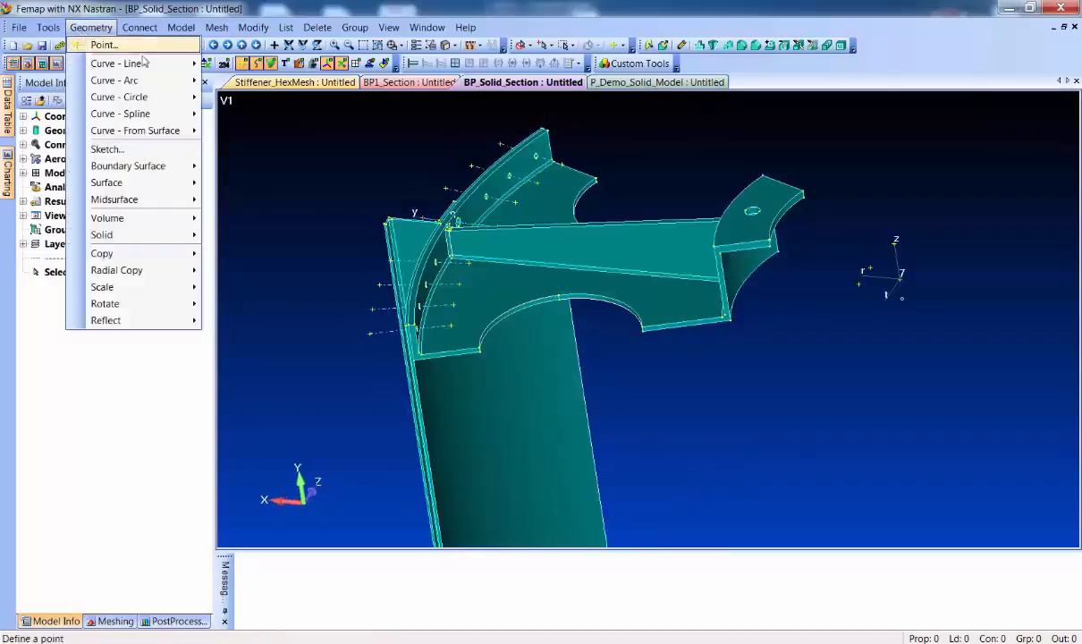
mouse_move(156, 199)
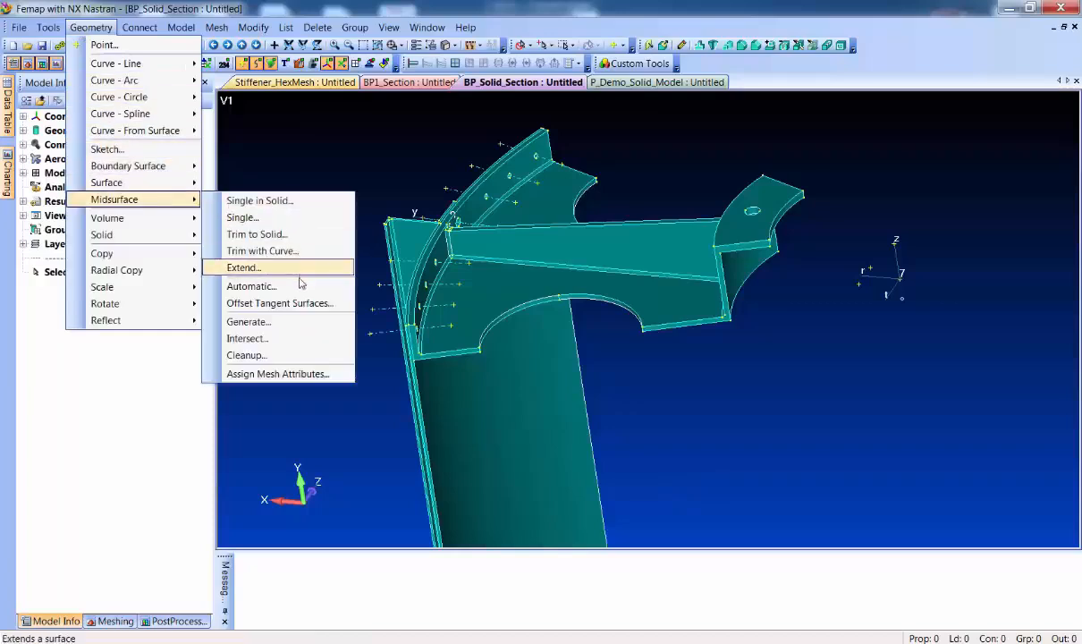
left_click(253, 290)
left_click(672, 625)
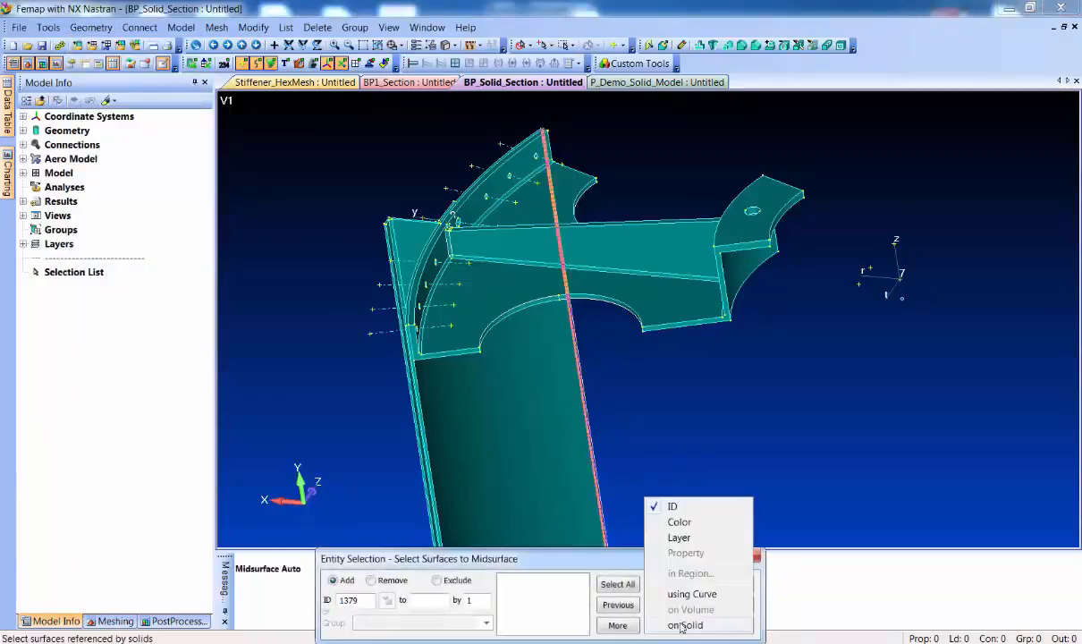
left_click(689, 626)
left_click(683, 333)
key("Return")
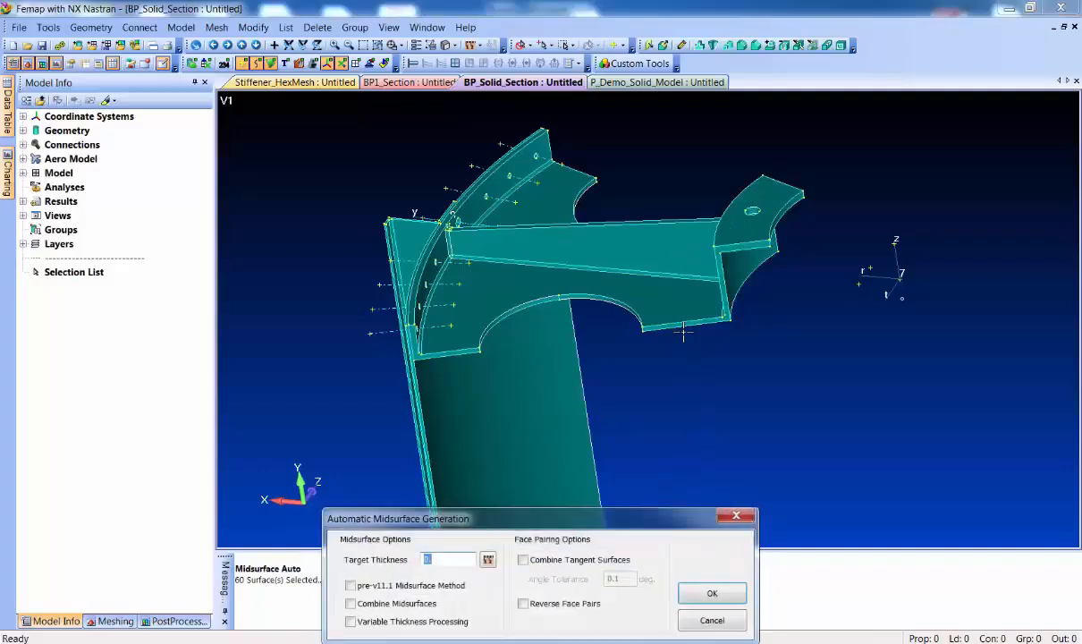
left_click(489, 559)
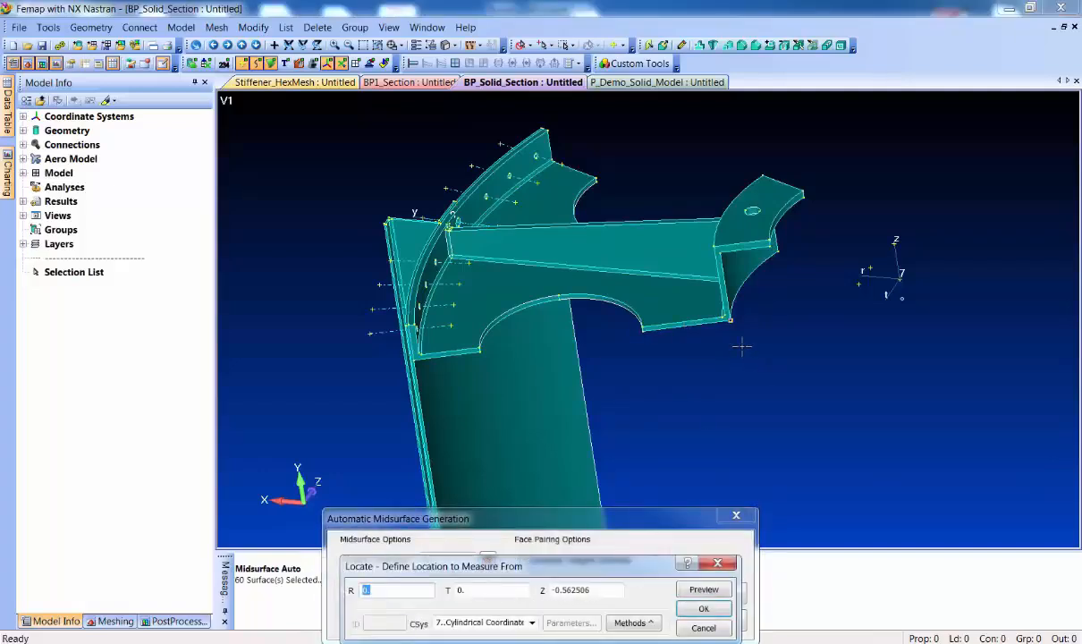
left_click(729, 320)
double_click(715, 319)
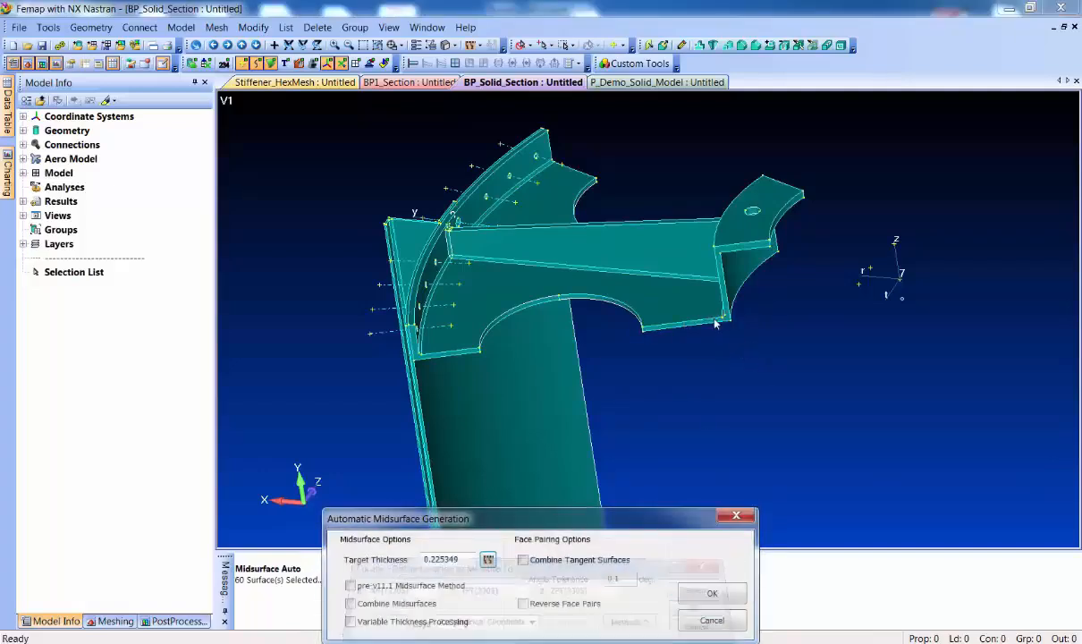
left_click(366, 604)
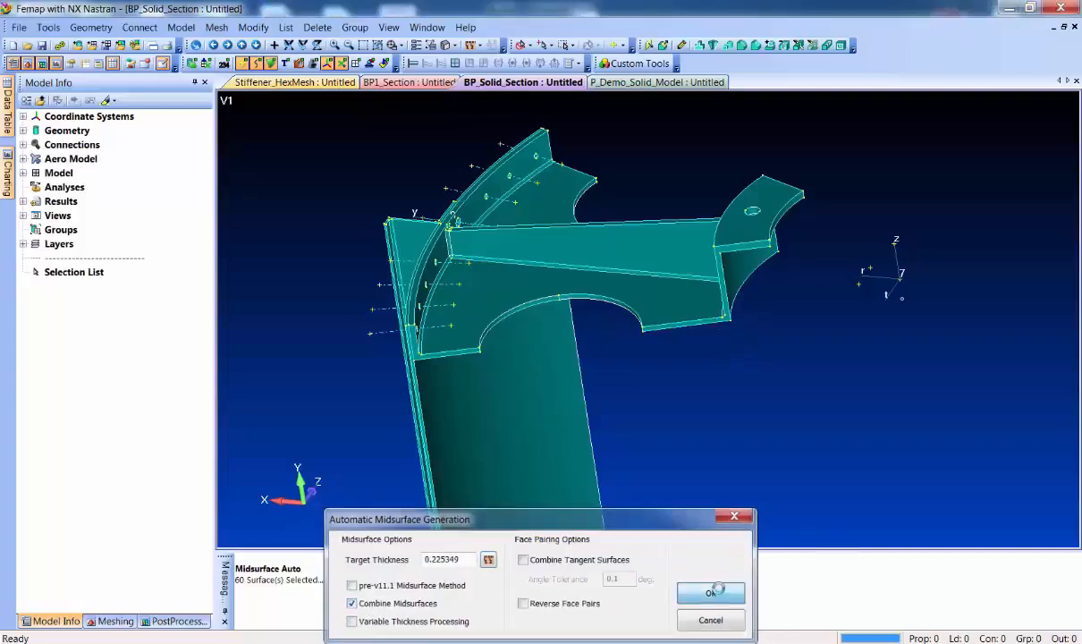
left_click(707, 593)
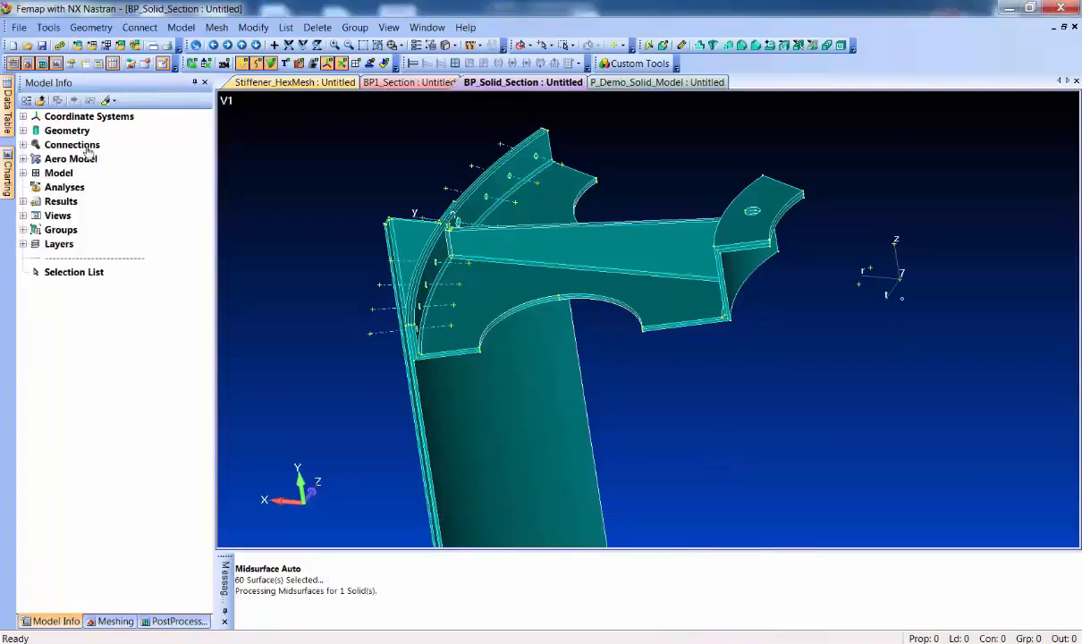
Show only the mid-surface body of sliced body 116, hiding all other geometry
left_click(22, 130)
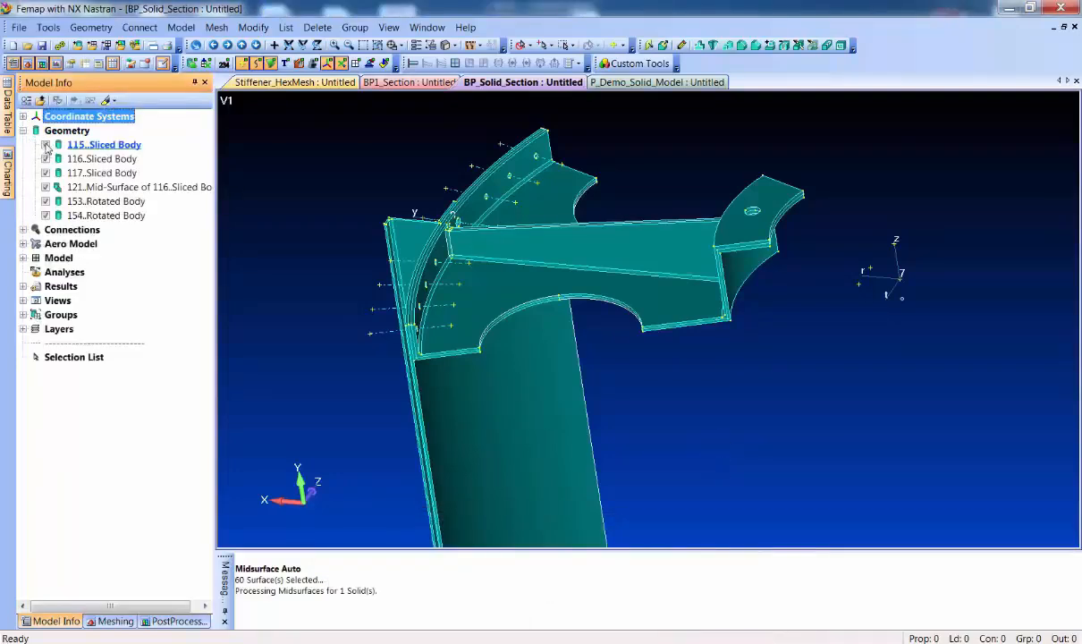
right_click(46, 190)
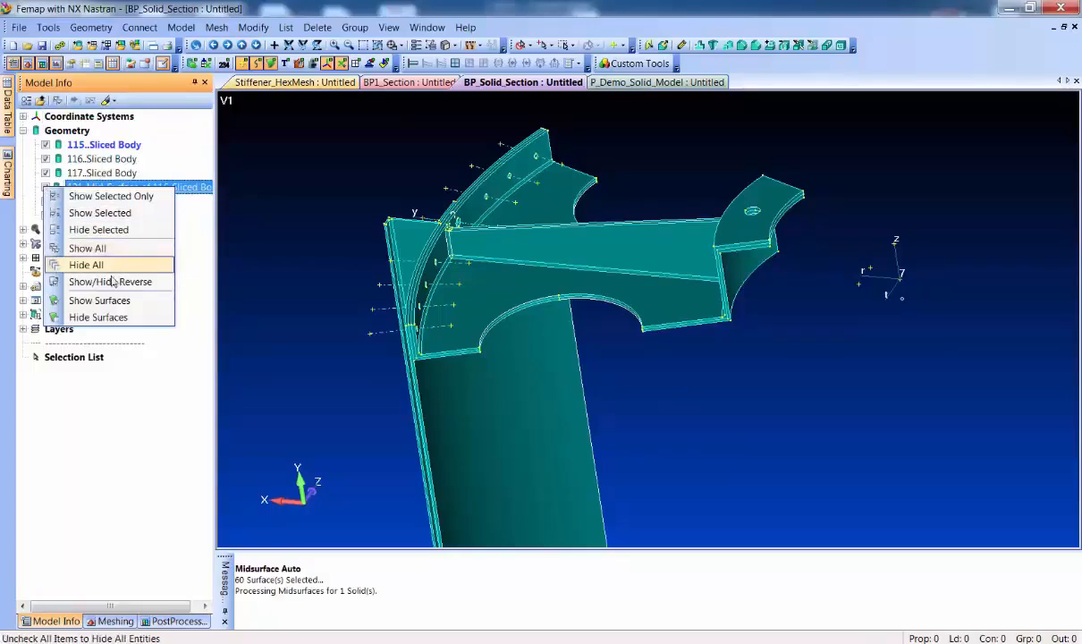
left_click(125, 199)
middle_click_drag(385, 275, 601, 340)
scroll(599, 335, "up", 5)
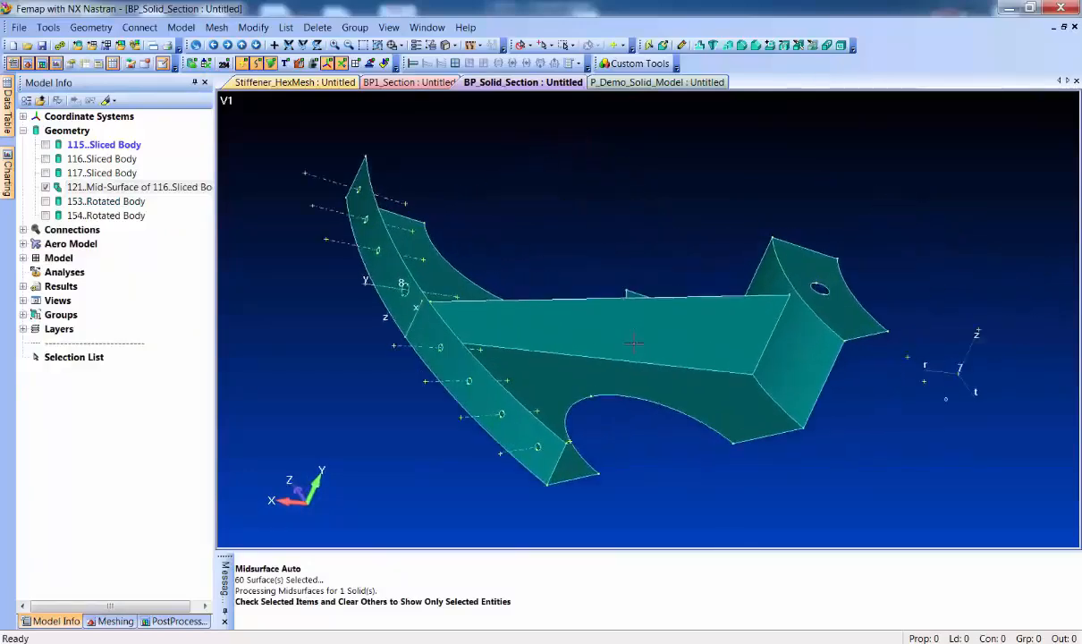
middle_click_drag(527, 321, 627, 341)
scroll(627, 342, "up", 2)
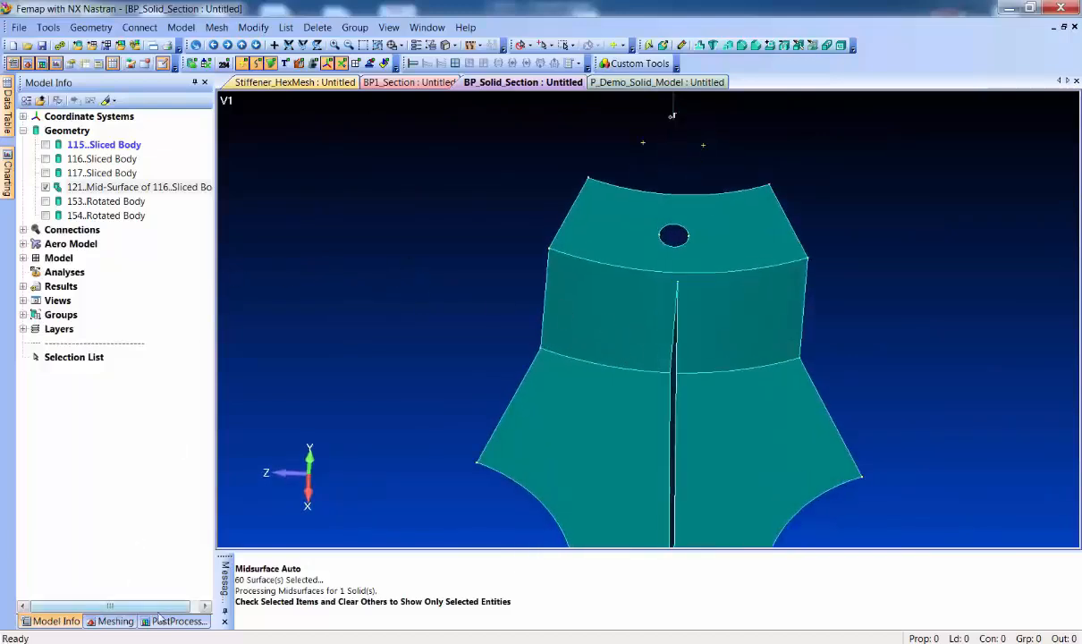
Add a pad with factor 1 and automatic alignment around the bolt hole in the inner flange mid-surface
left_click(111, 621)
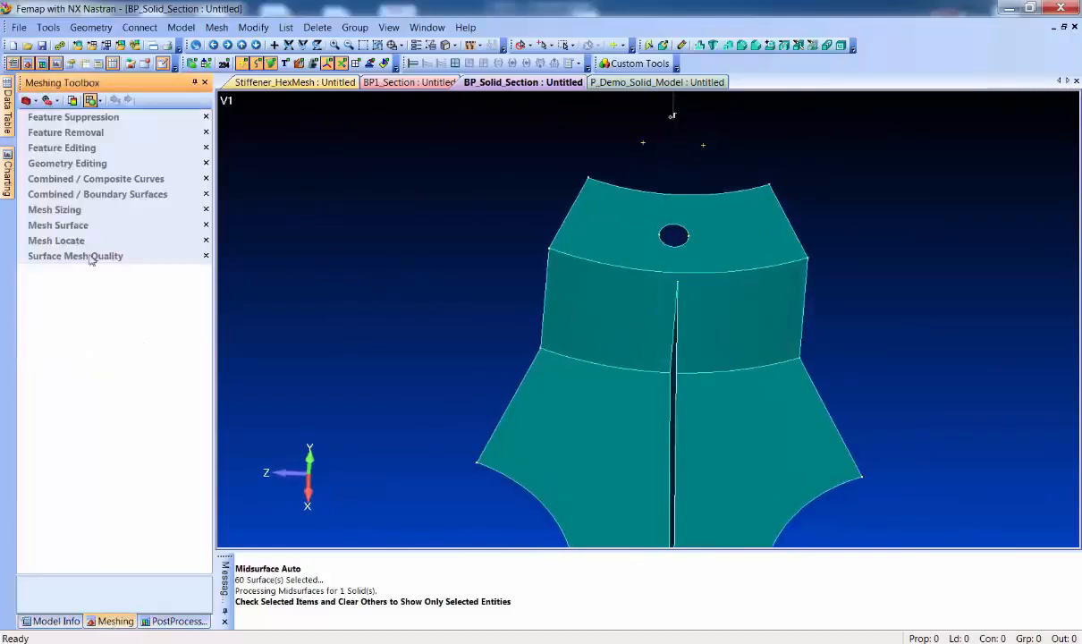
left_click(51, 164)
left_click(134, 242)
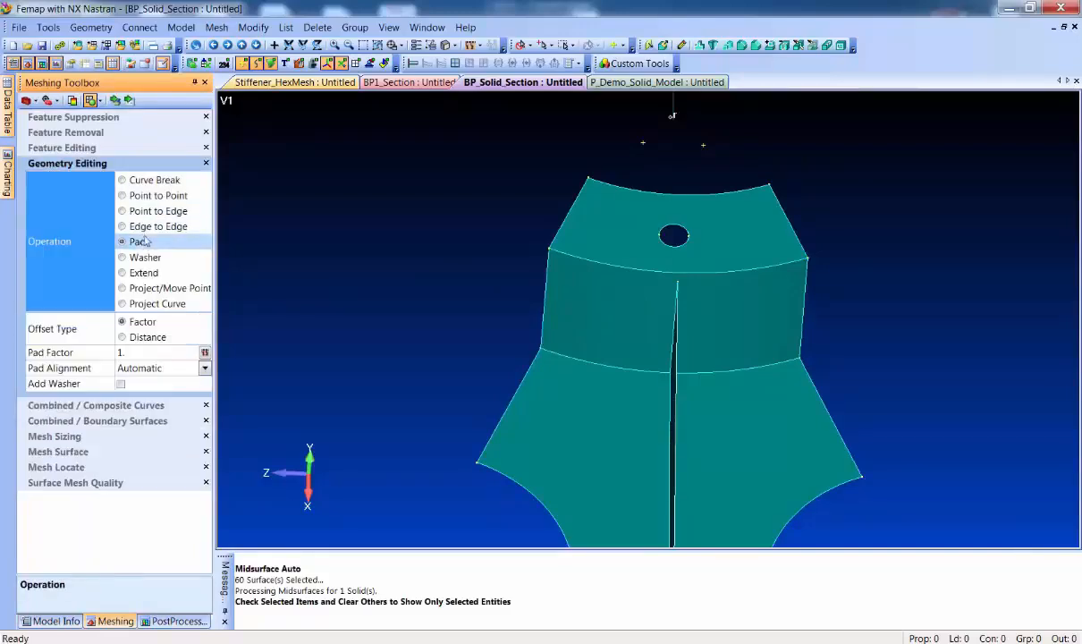
left_click(114, 105)
left_click(613, 232)
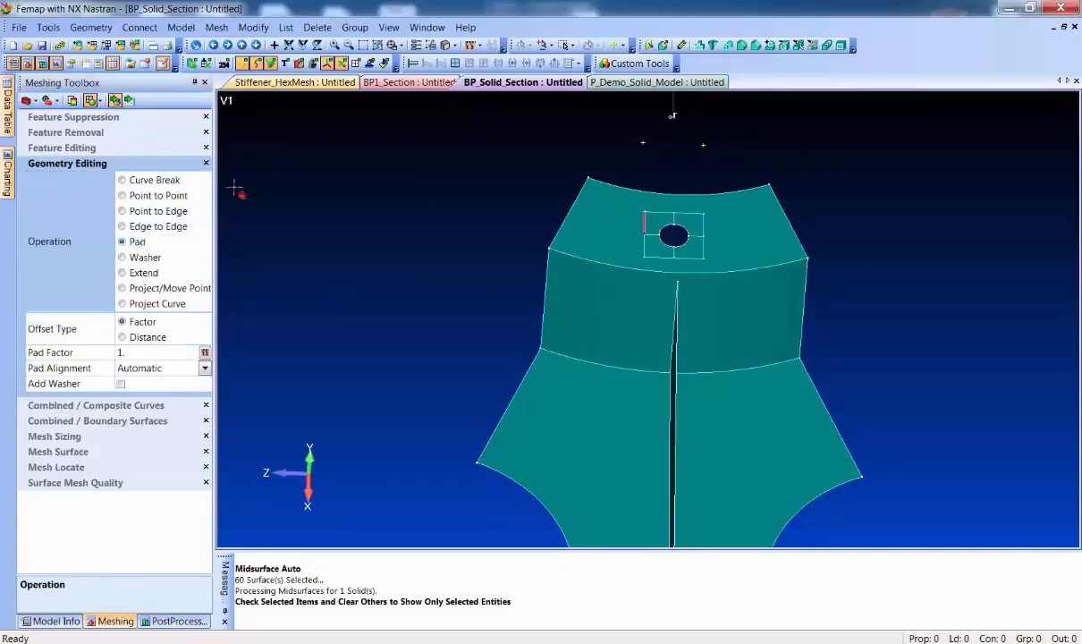
Split the flange surface from each of the four pad corners to the nearest curved flange edge using Point to Edge
left_click(166, 211)
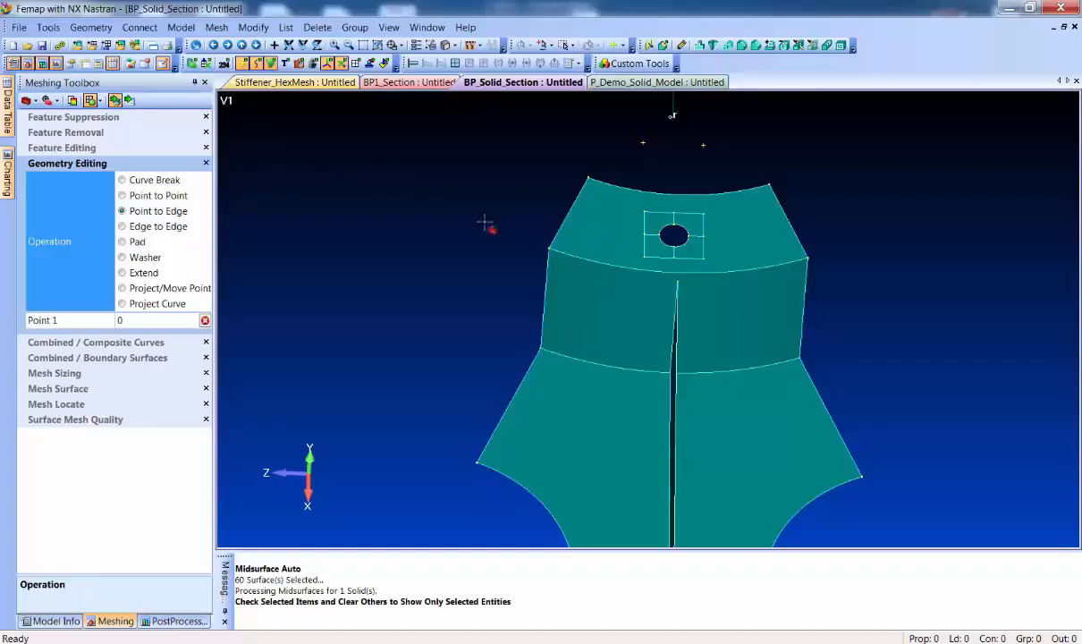
left_click(627, 209)
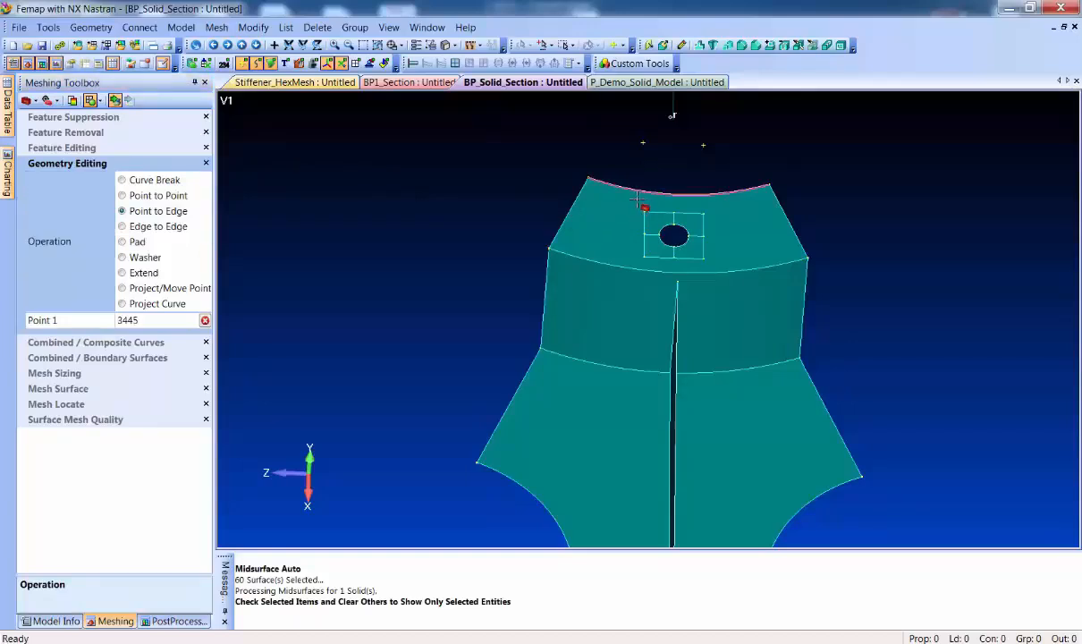
left_click(705, 213)
left_click(709, 200)
left_click(712, 261)
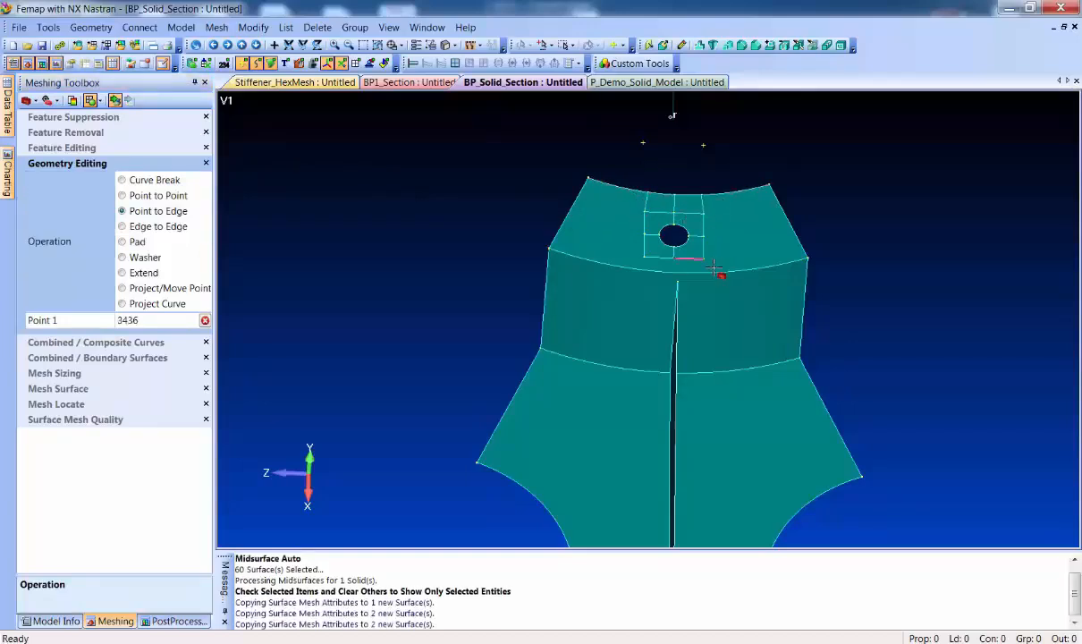
left_click(714, 269)
left_click(636, 258)
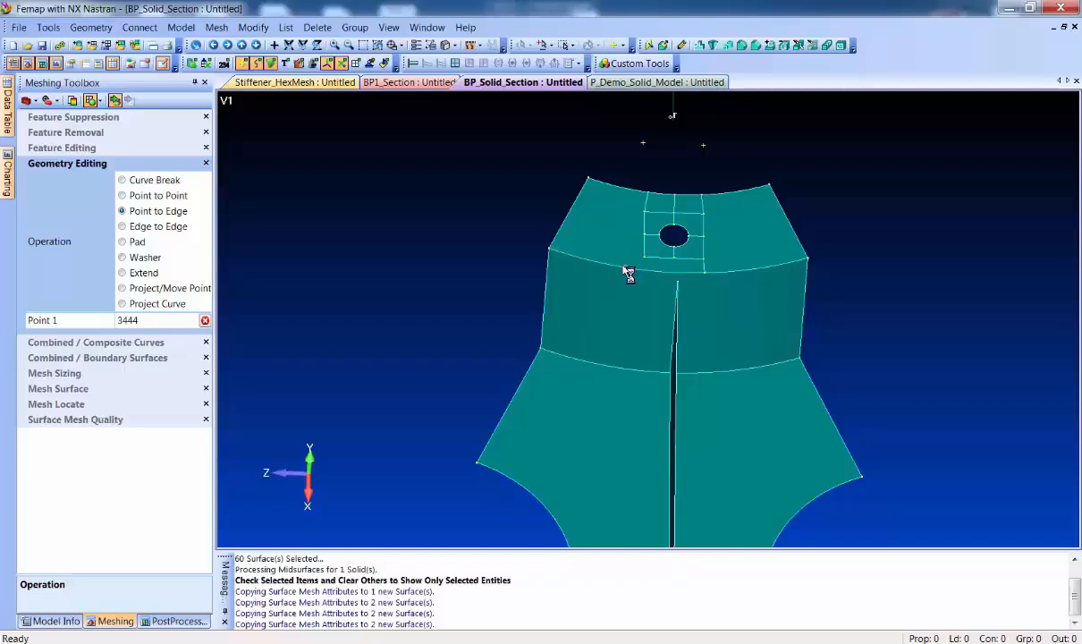
Split from the rib's upper end point to the curved edge shared by the flange and the cylindrical wall
scroll(574, 338, "up", 3)
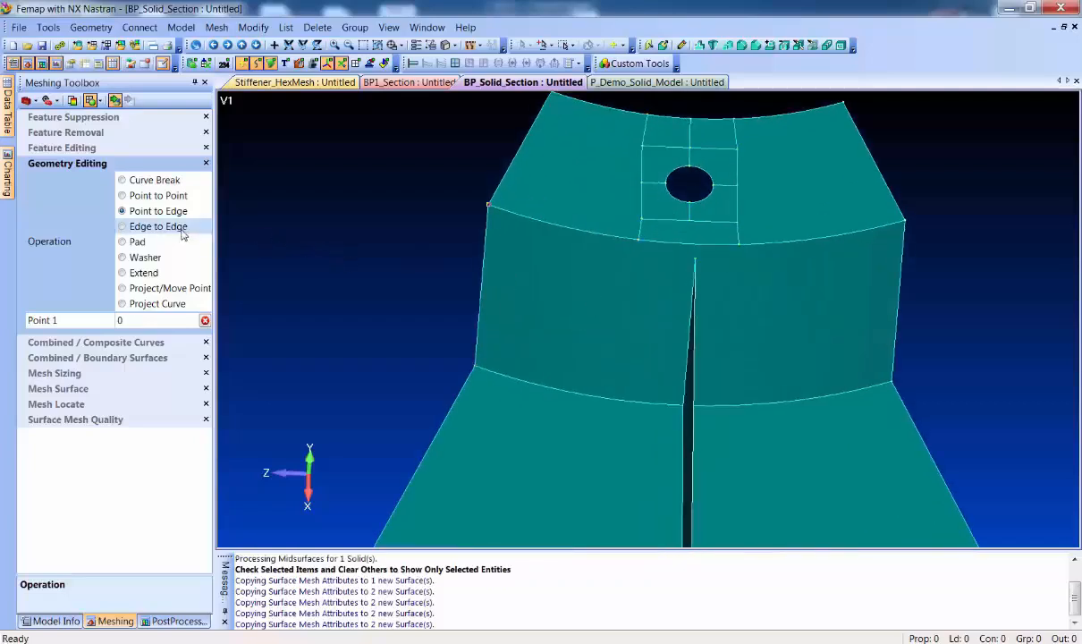
left_click(686, 262)
left_click(640, 237)
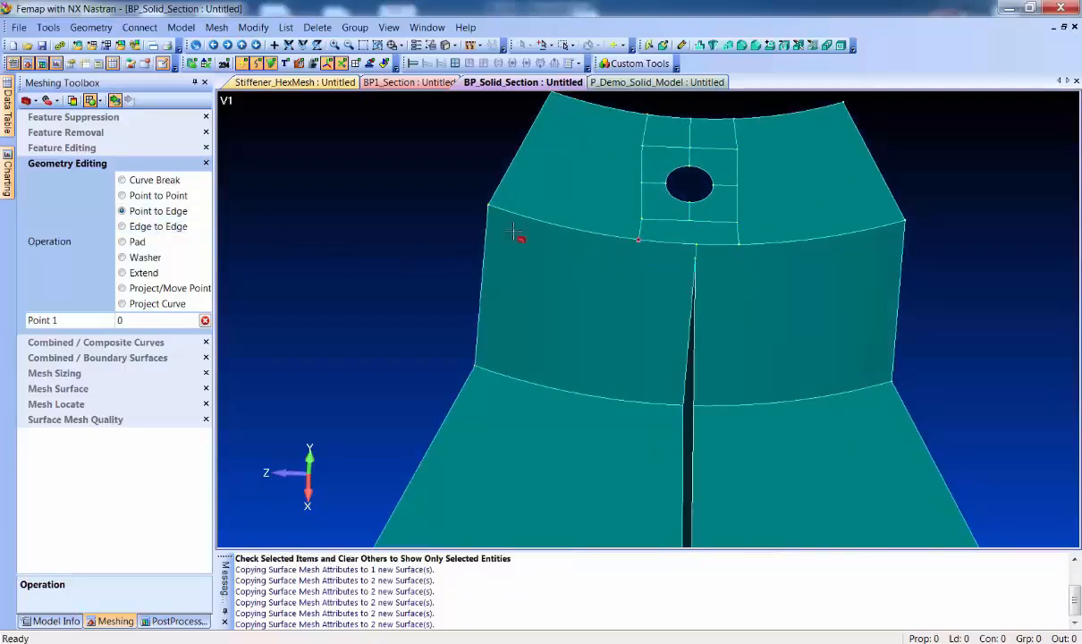
Split the flange surface point to point between the new point above the rib and the pad's nearest mid-side point
left_click(178, 196)
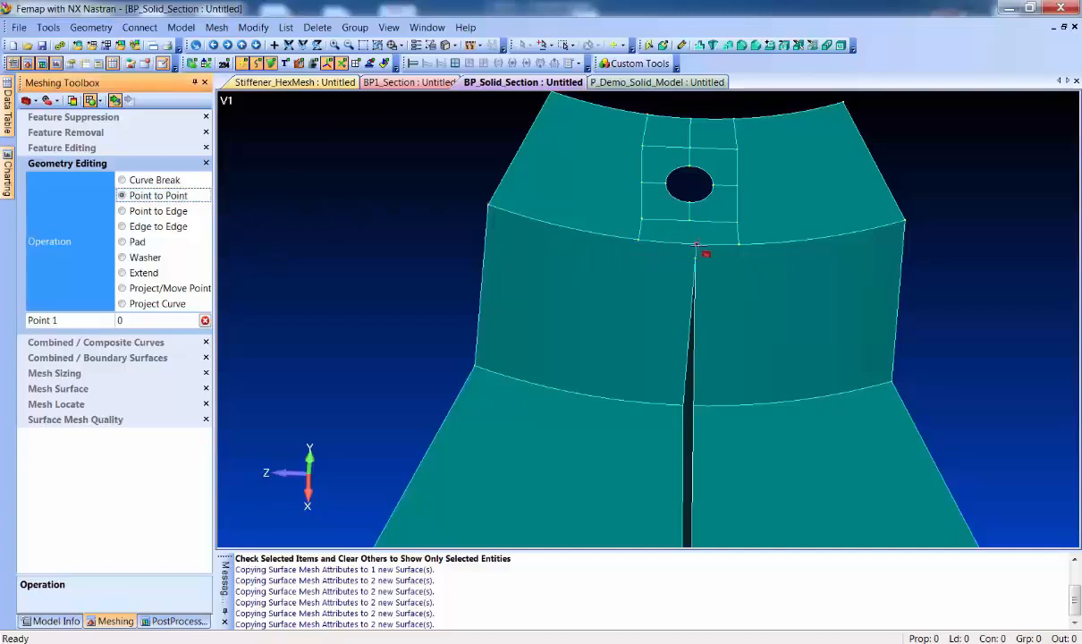
left_click(690, 223)
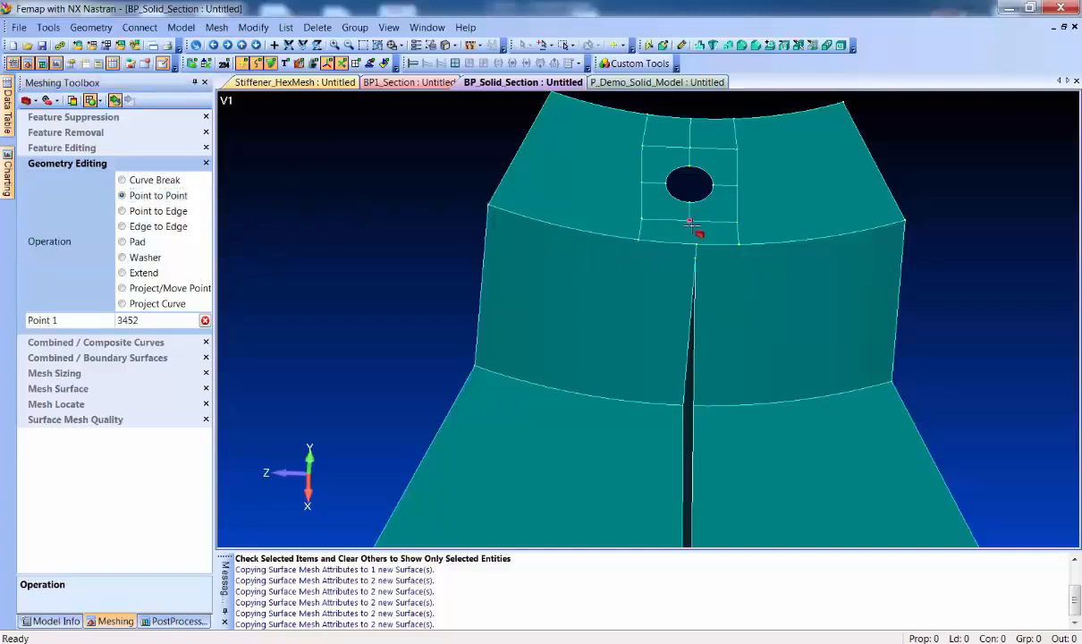
left_click(177, 195)
left_click(695, 244)
left_click(690, 222)
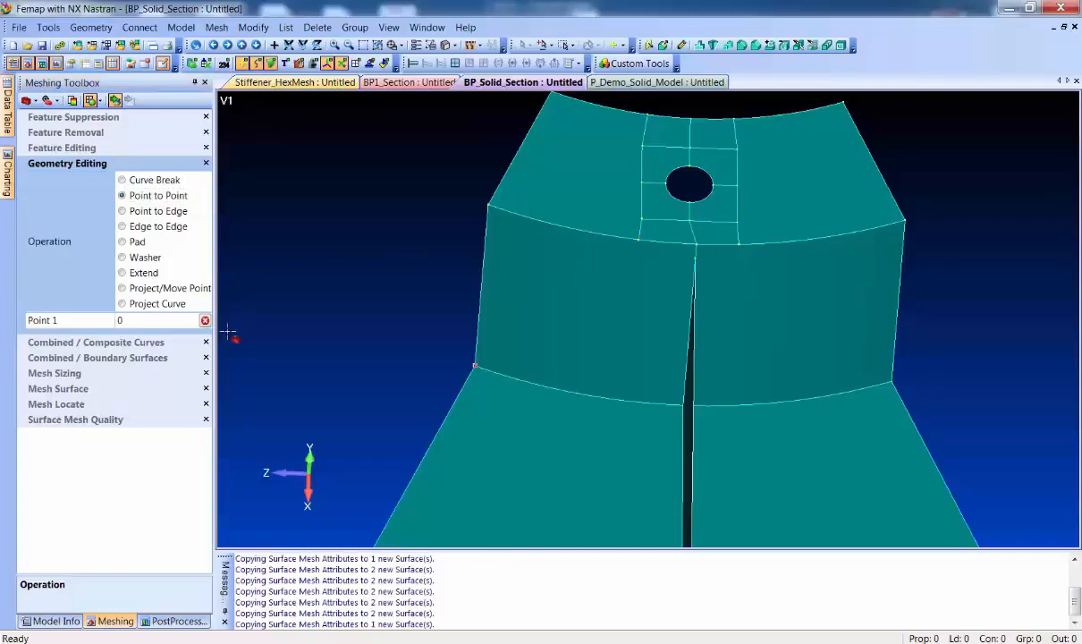
Mesh the flange surface beside the pad with a mapped mesh of size 0.4, and turn on element display
left_click(78, 394)
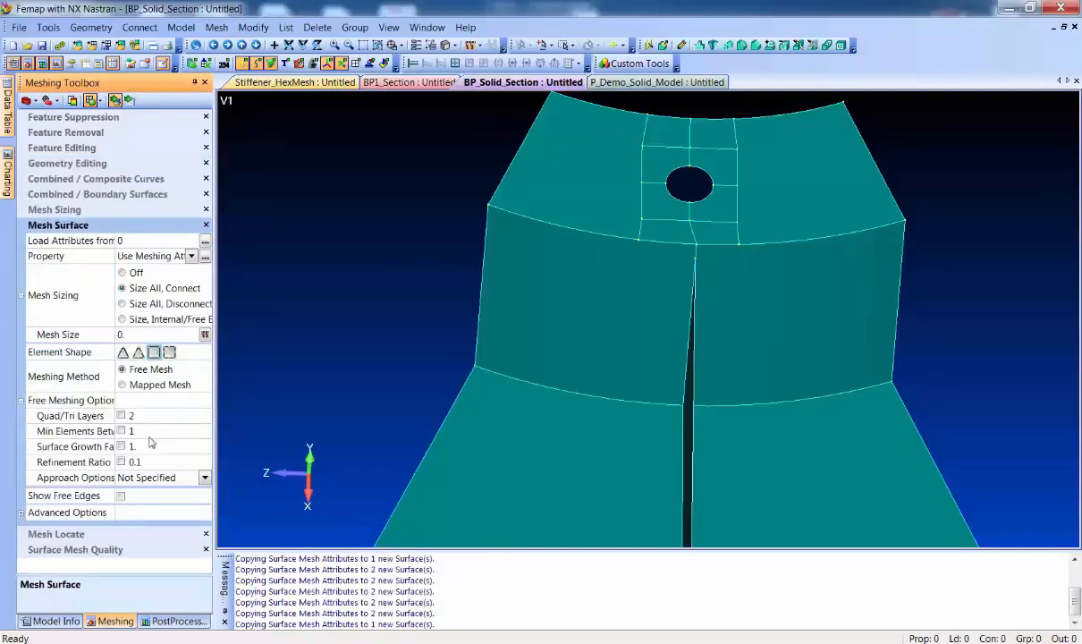
left_click(152, 384)
left_click(149, 334)
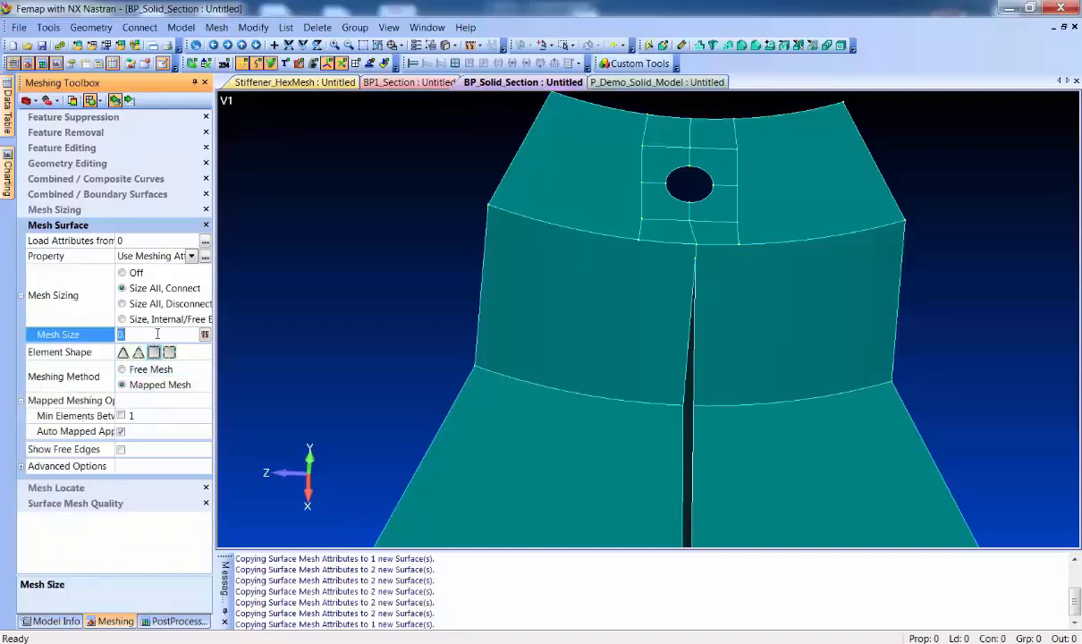
left_click(115, 100)
left_click(590, 204)
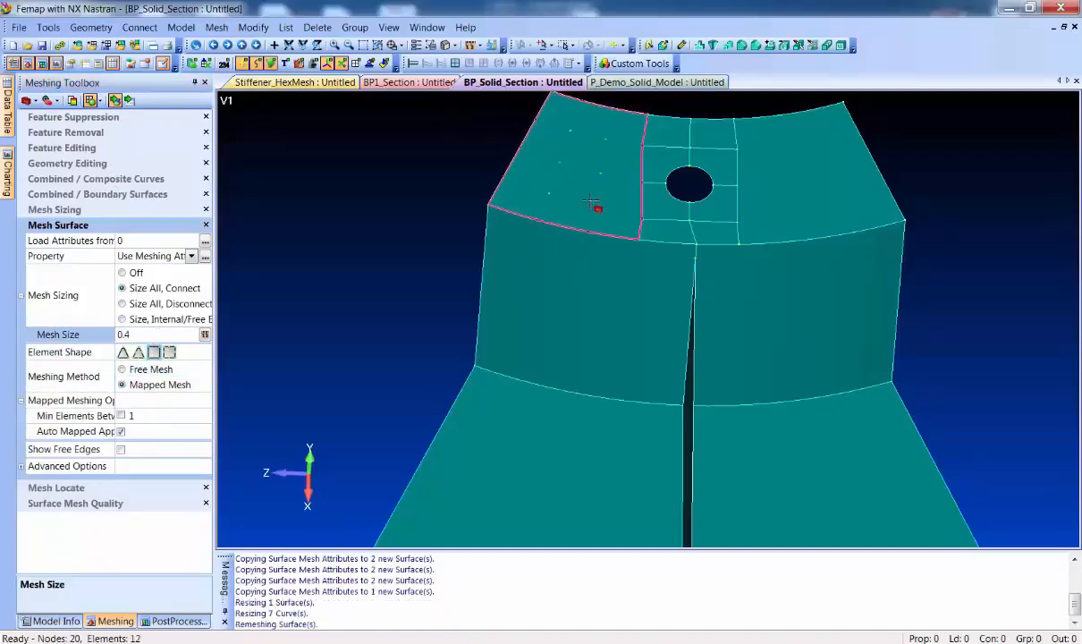
left_click(356, 63)
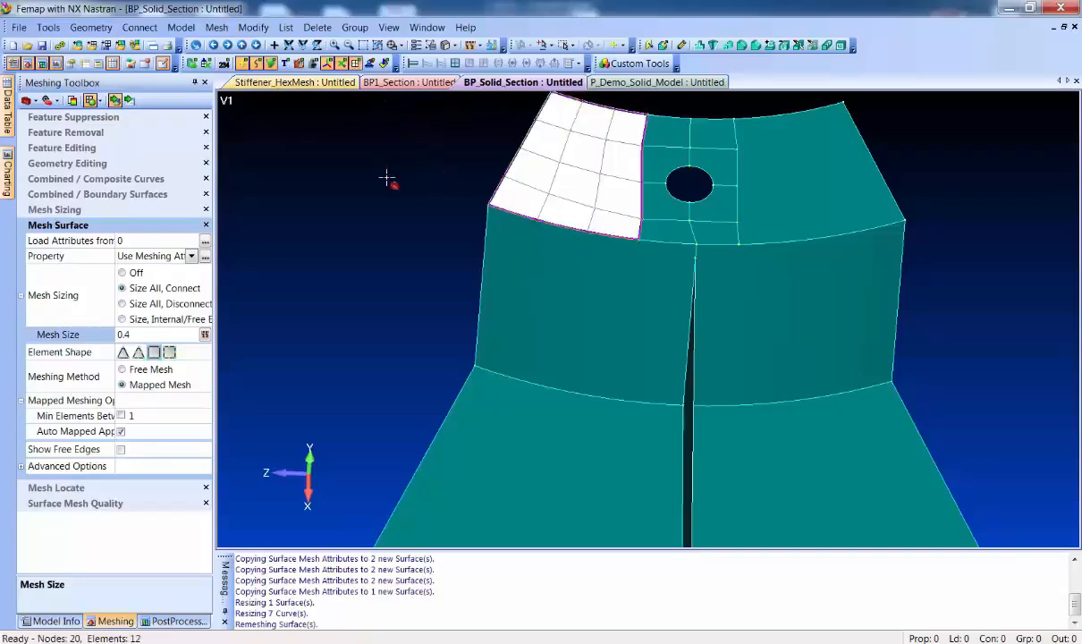
Set the mesh size to 0.25 and mesh all the flange surfaces around the bolt hole
left_click(152, 334)
type(".25")
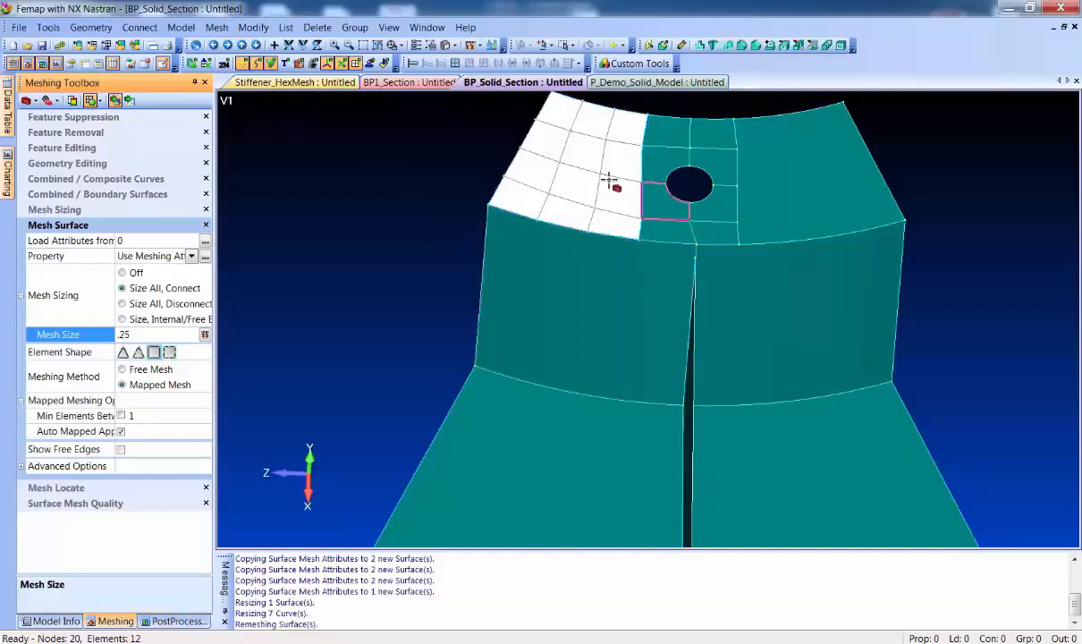
left_click(572, 119)
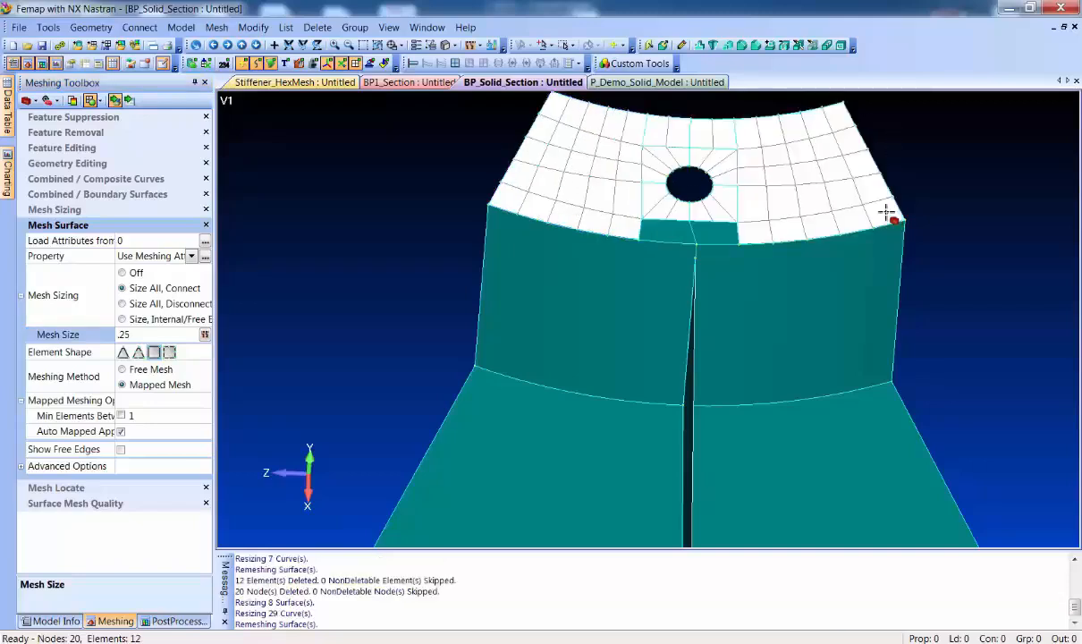
left_click(715, 231)
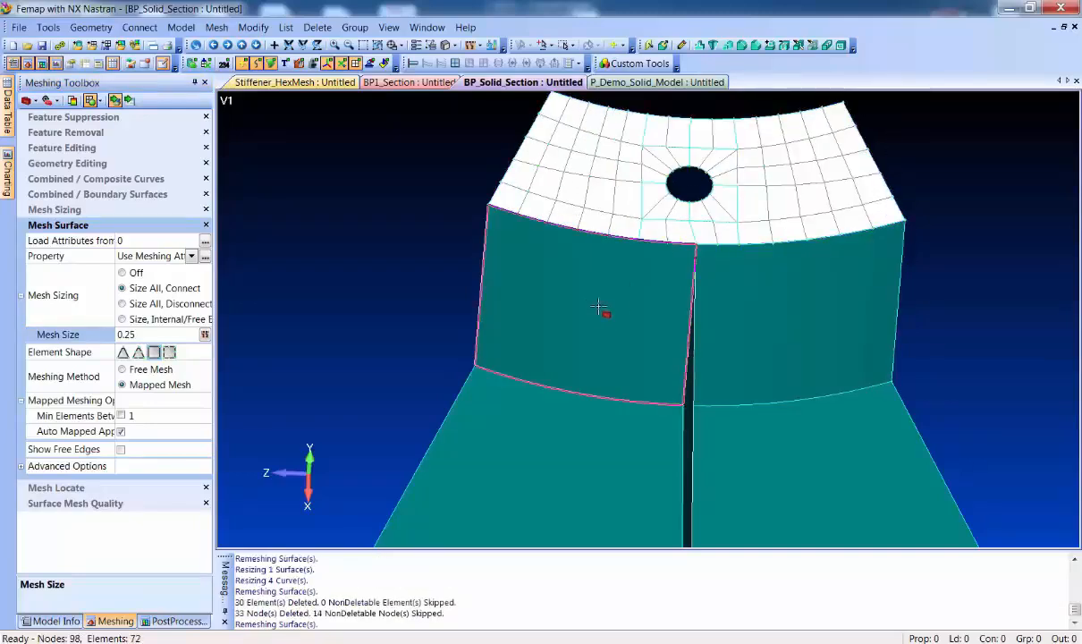
Mesh both cylindrical wall surfaces below the flange with a mapped mesh of size 0.25
left_click(572, 295)
left_click(835, 311)
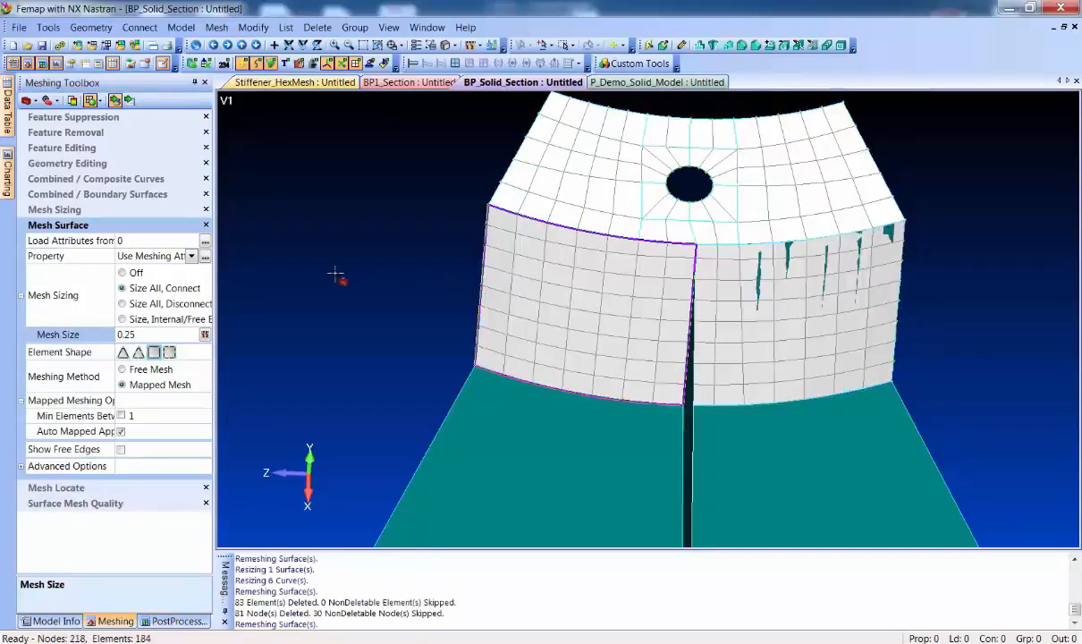
Increase the mesh sizing by one element on curves of the square pad around the bolt hole
left_click(56, 209)
left_click(634, 185)
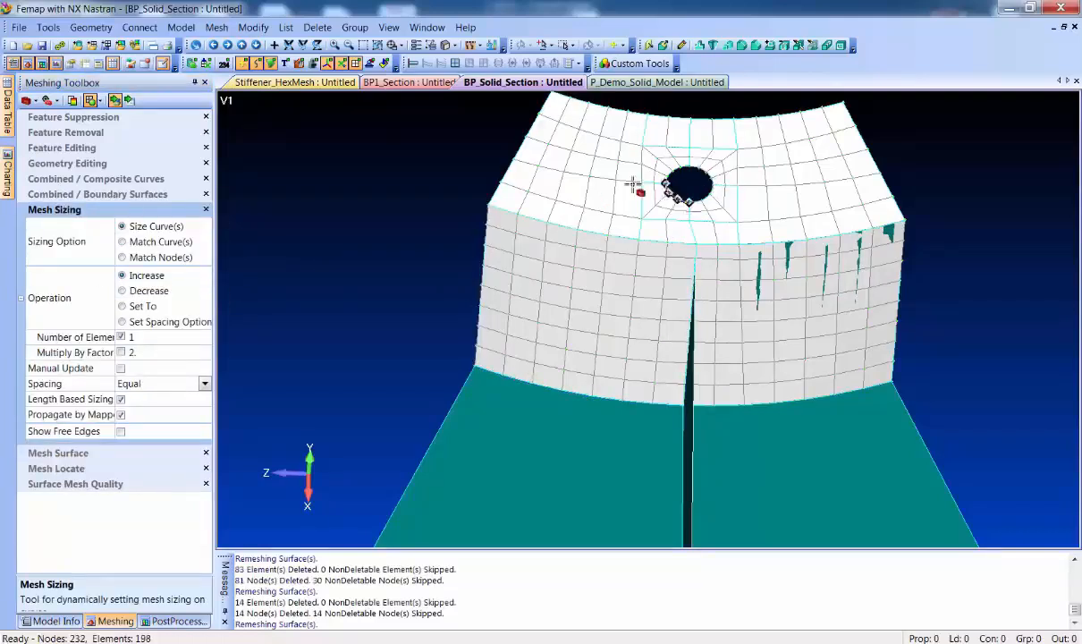
left_click(734, 134)
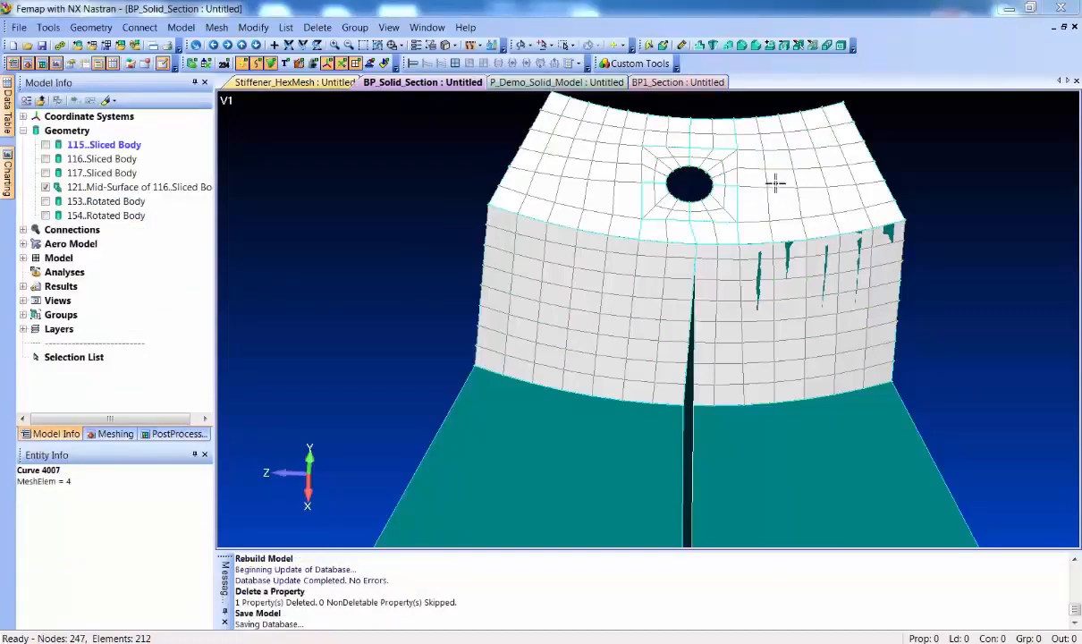
Switch to the BP1_Section model and display the Solid Stiffener body against the meshed skin
left_click(682, 83)
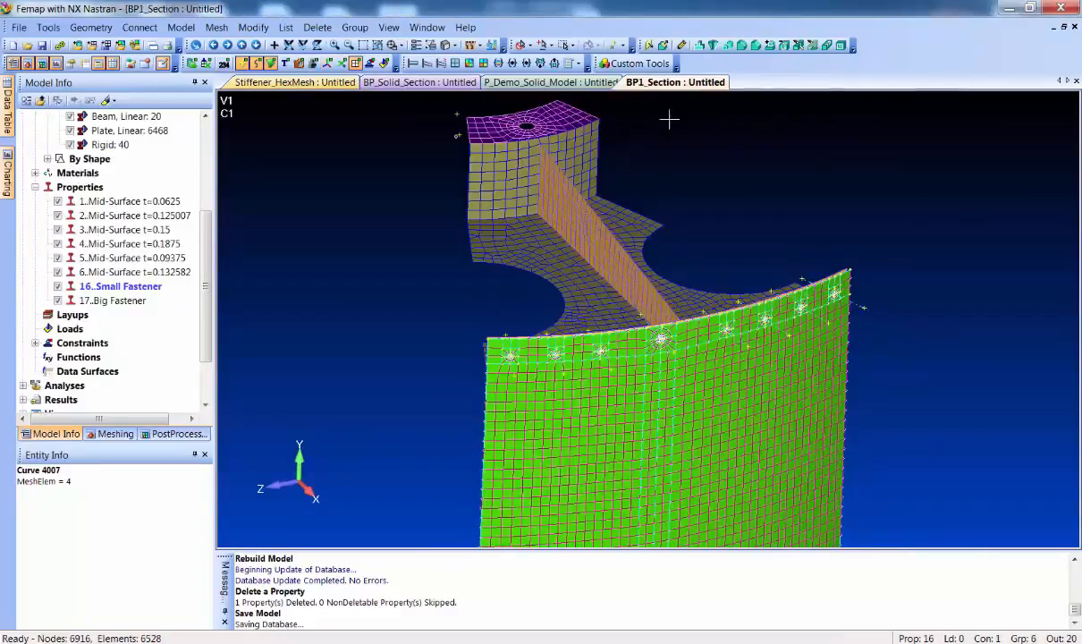
middle_click_drag(471, 327, 544, 264)
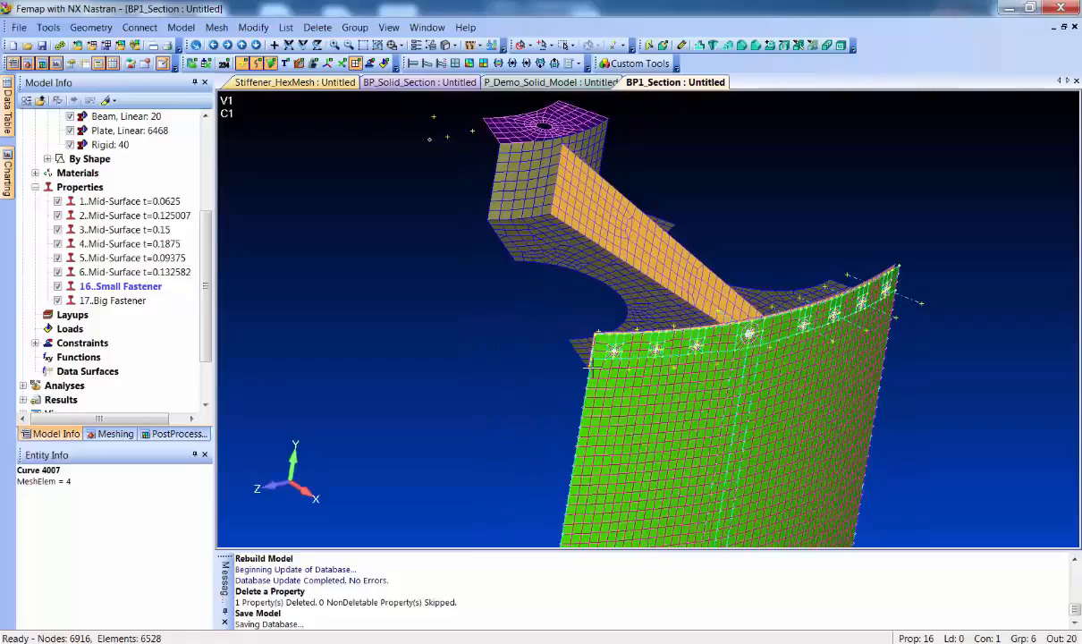
scroll(599, 370, "up", 5)
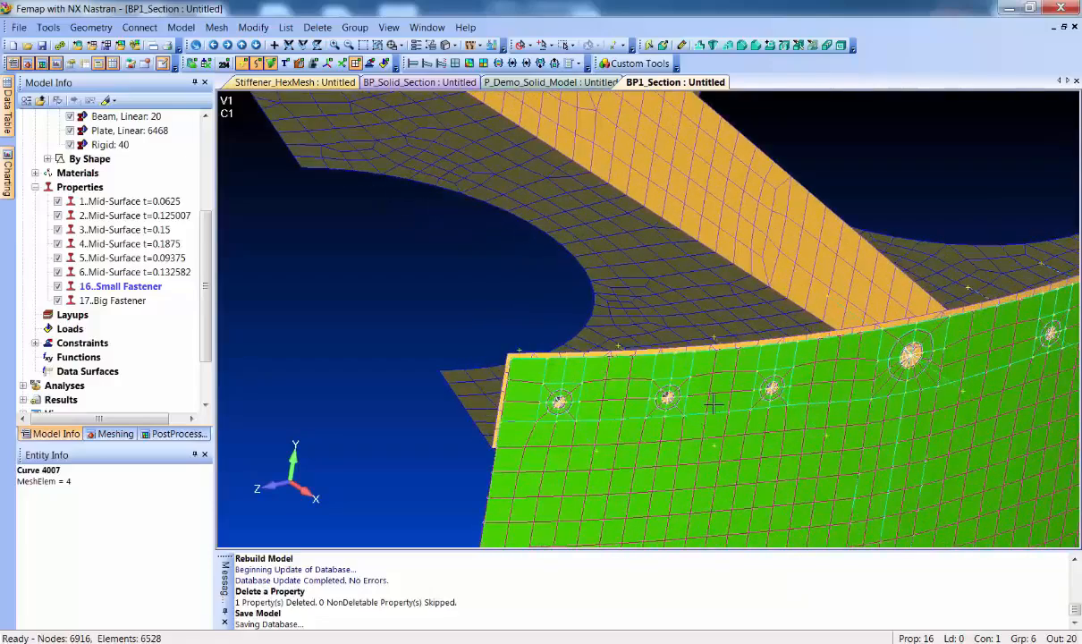
scroll(703, 377, "down", 3)
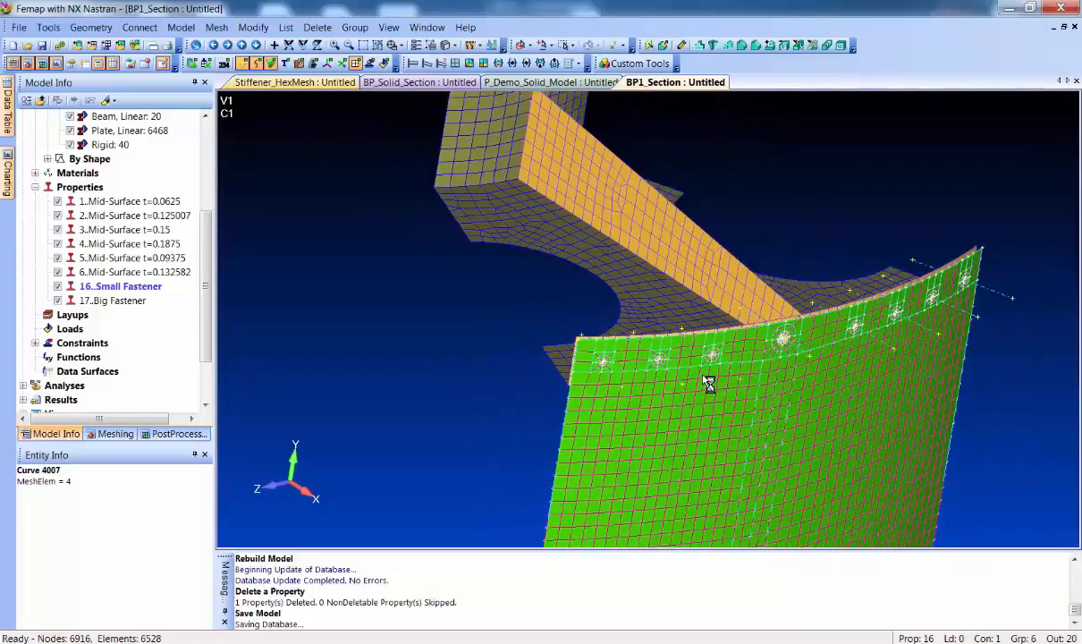
middle_click_drag(716, 410, 358, 255)
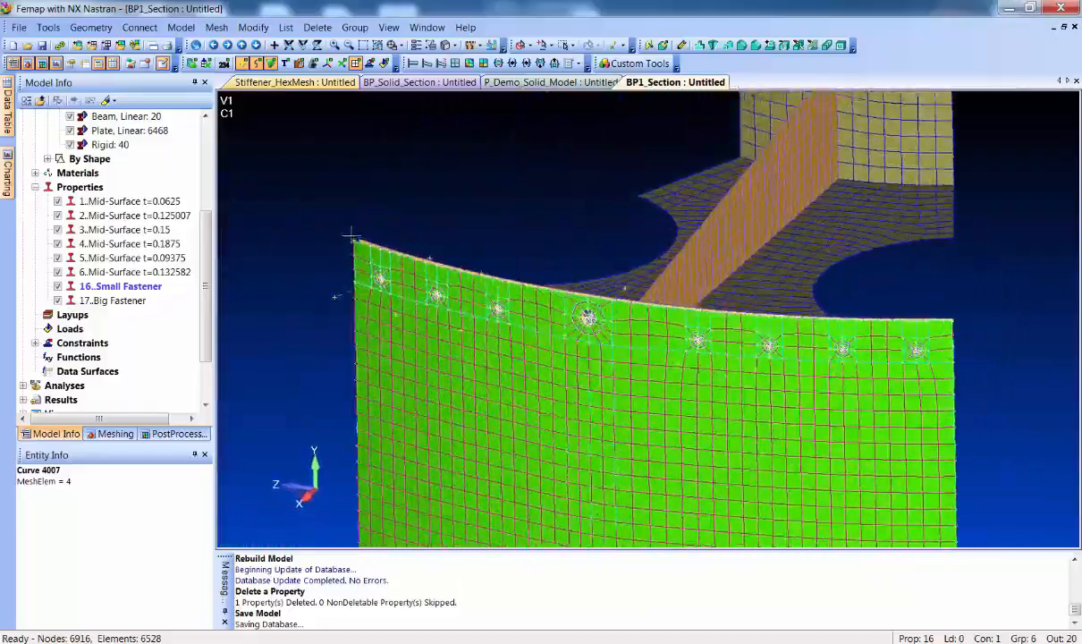
left_click_drag(207, 239, 199, 136)
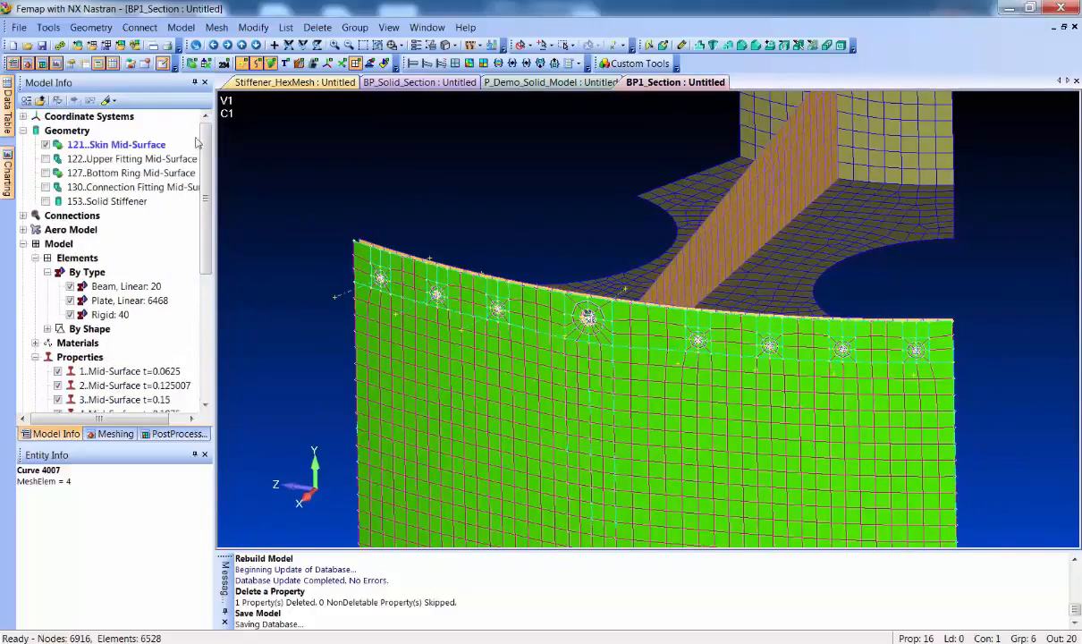
left_click(46, 202)
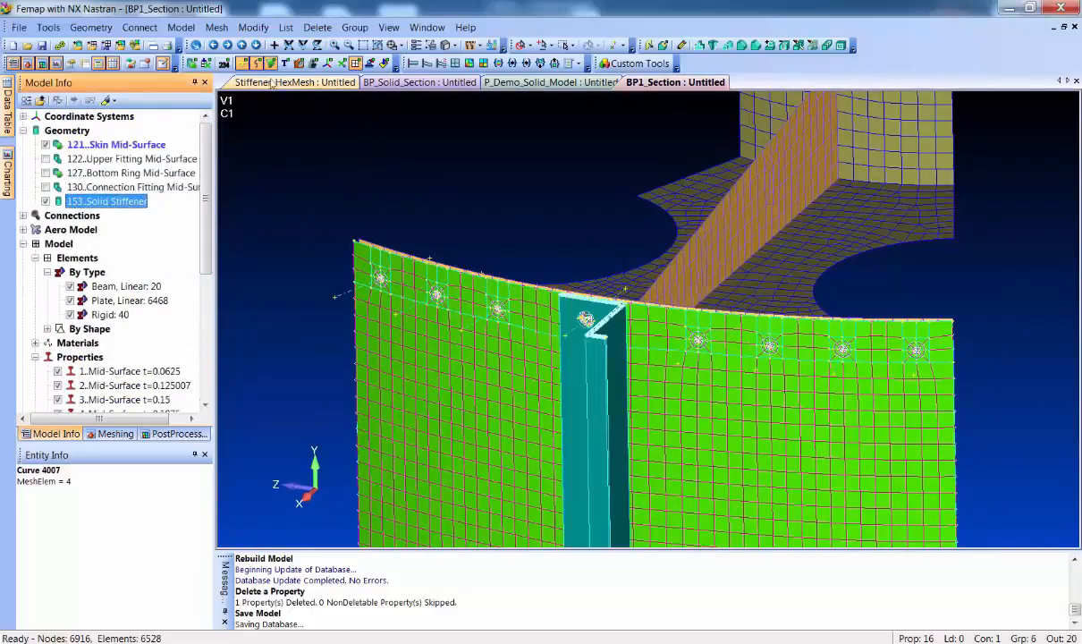
Size the Solid Stiffener for tet meshing with an element size of 0.4, replacing the mesh sizes on all curves
left_click(217, 27)
mouse_move(241, 62)
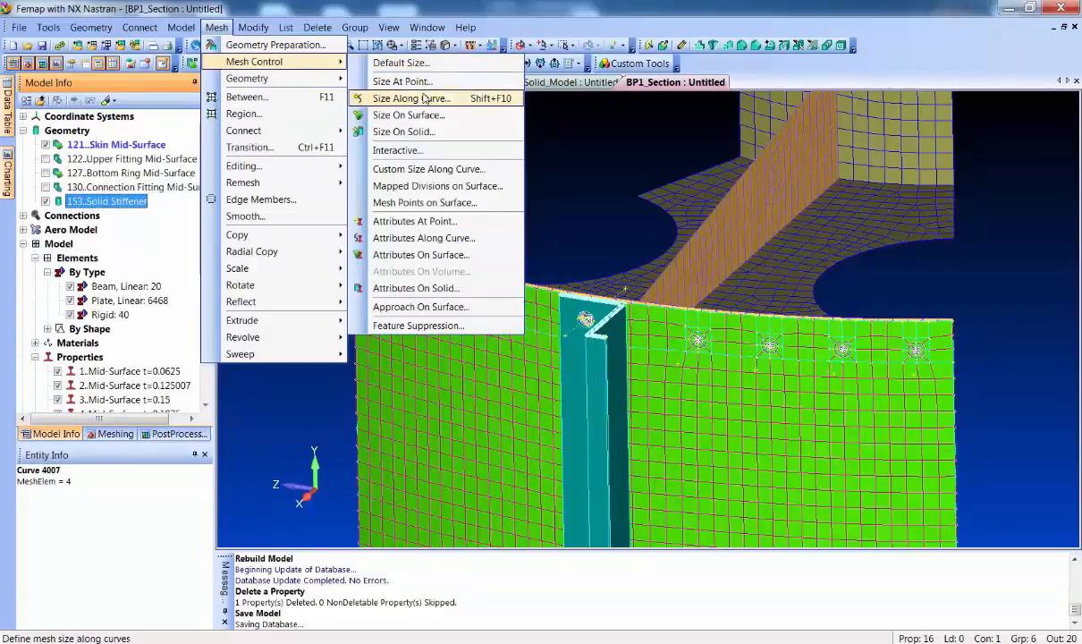
left_click(572, 131)
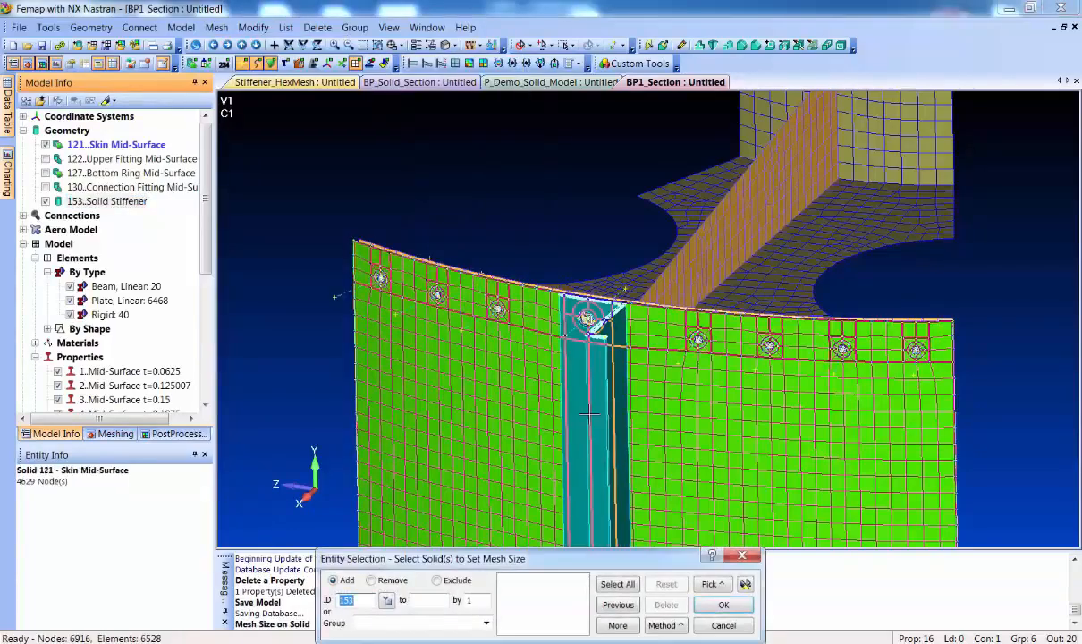
left_click(551, 410)
key("Return")
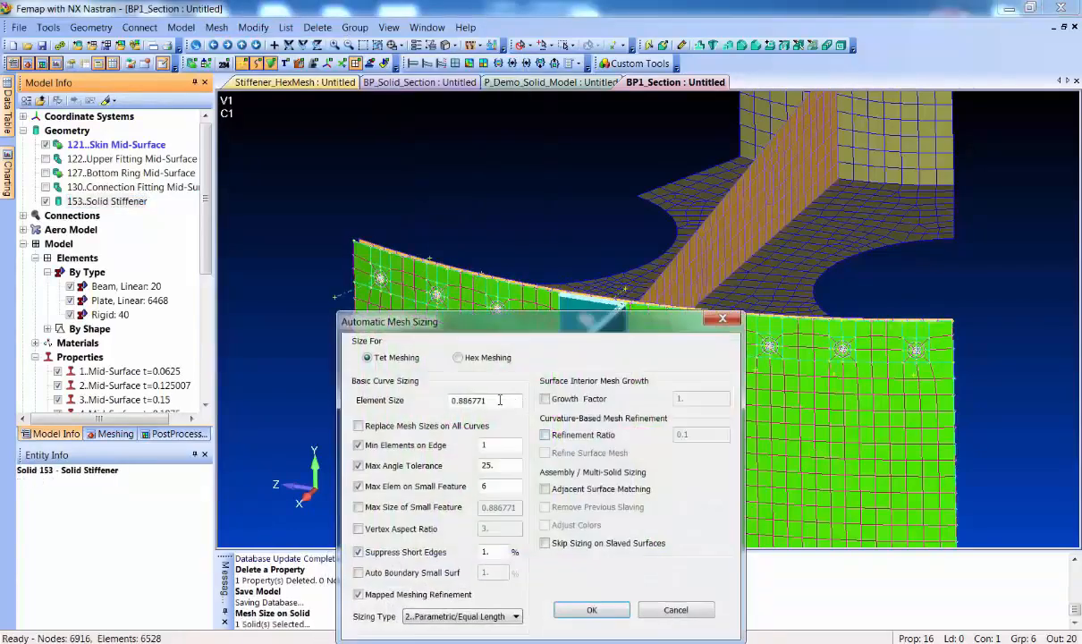
left_click(461, 426)
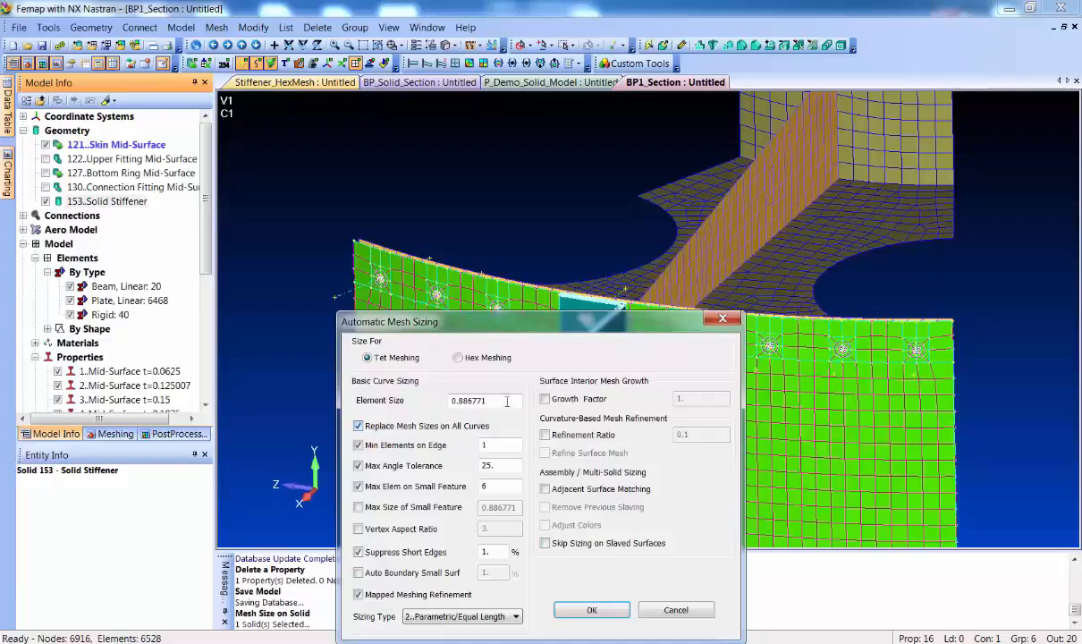
left_click_drag(507, 402, 403, 399)
type(".4")
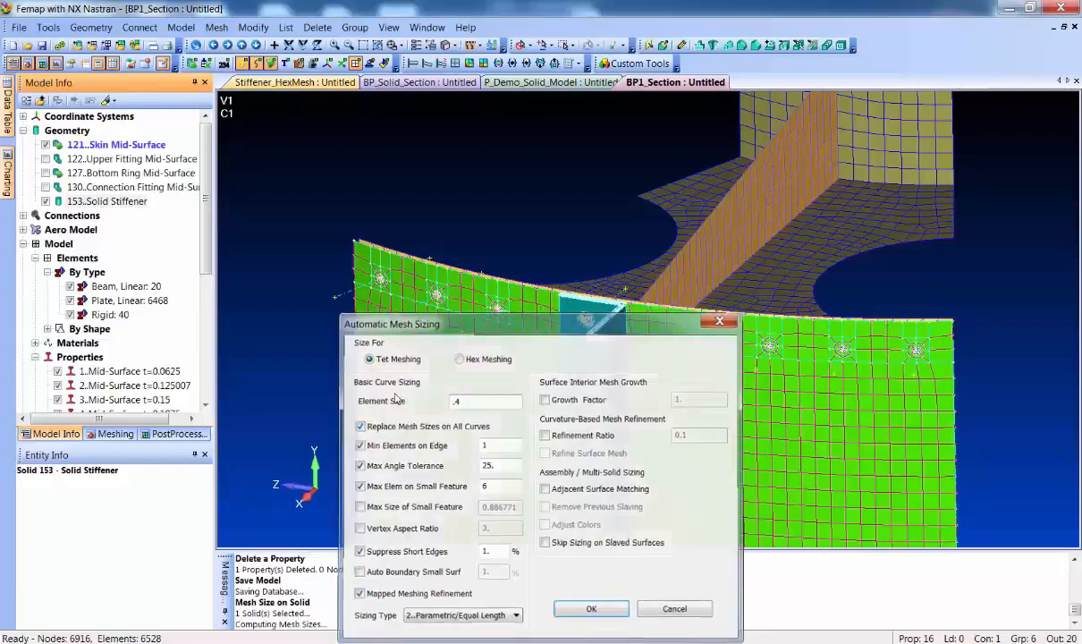
key("Return")
Repeat the mesh sizing on the Solid Stiffener with an element size of 0.3
right_click(572, 323)
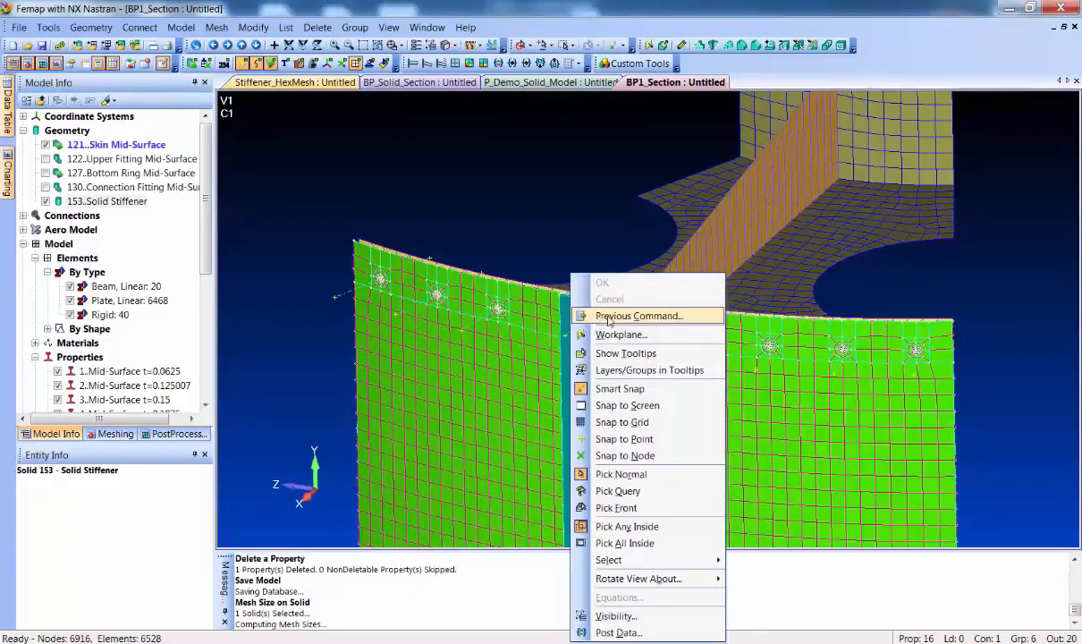
left_click(595, 308)
key("Return")
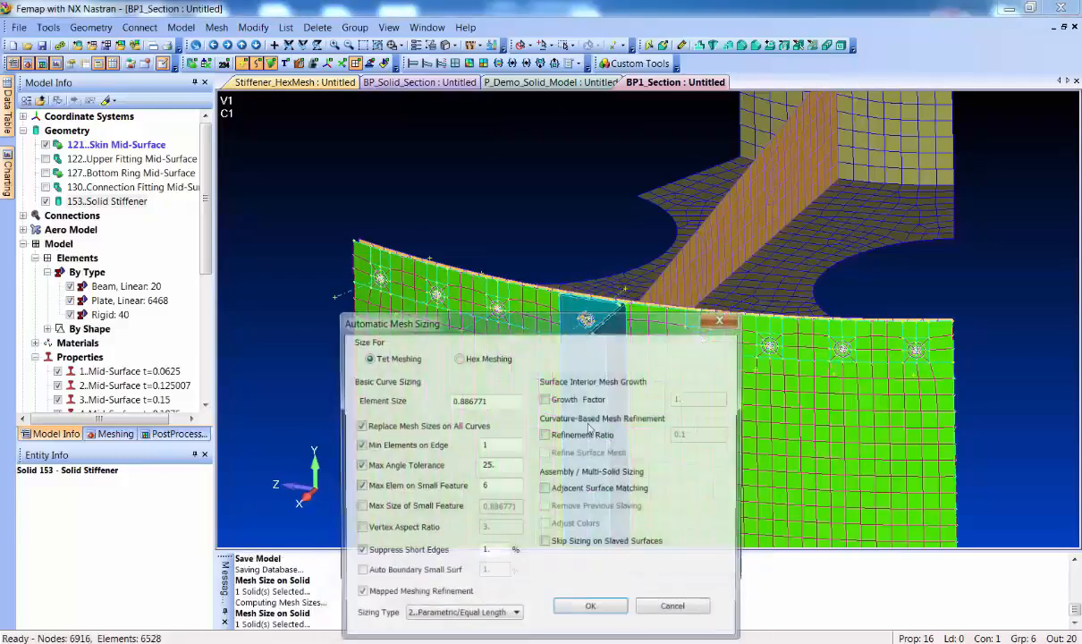
left_click_drag(476, 402, 405, 393)
type(".")
key("Return")
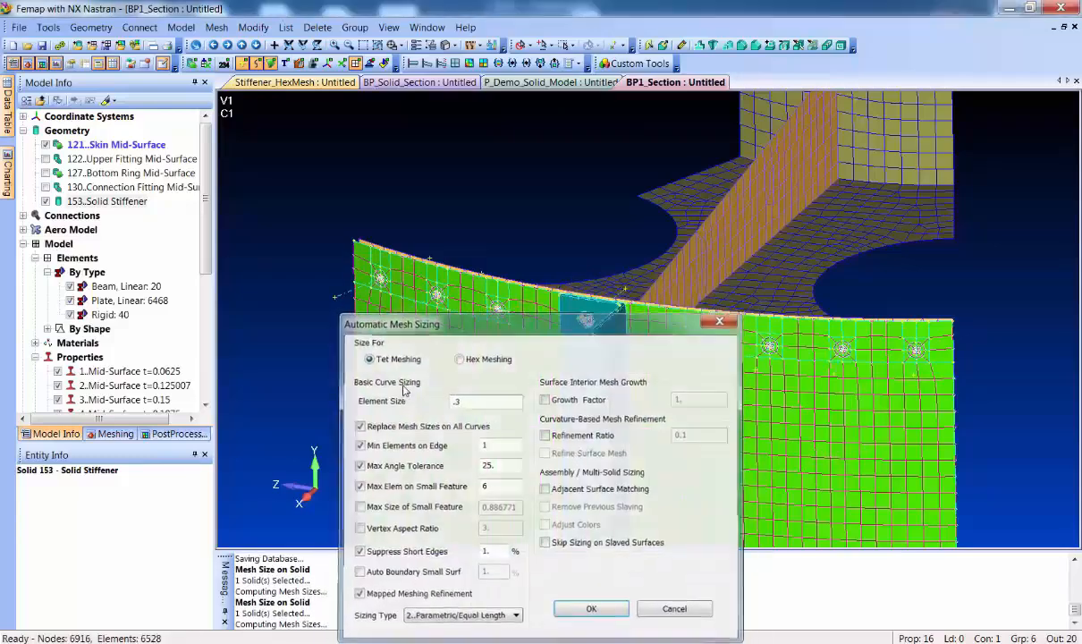
Try a tetrahedral mesh of the Solid Stiffener using the SOLID Property, and undo it
left_click(206, 28)
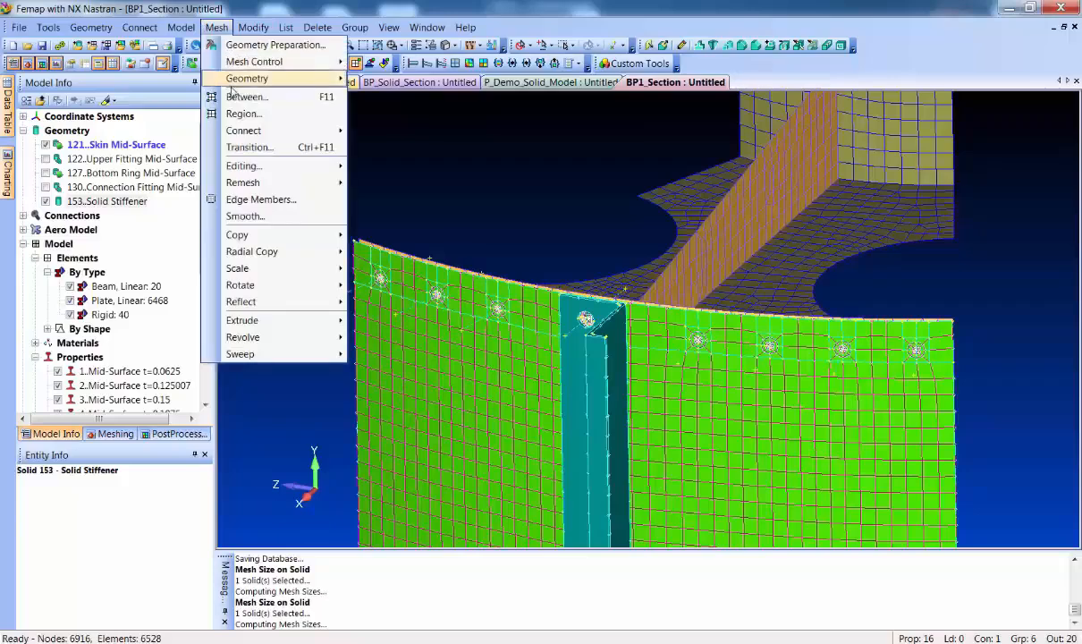
mouse_move(259, 79)
left_click(388, 188)
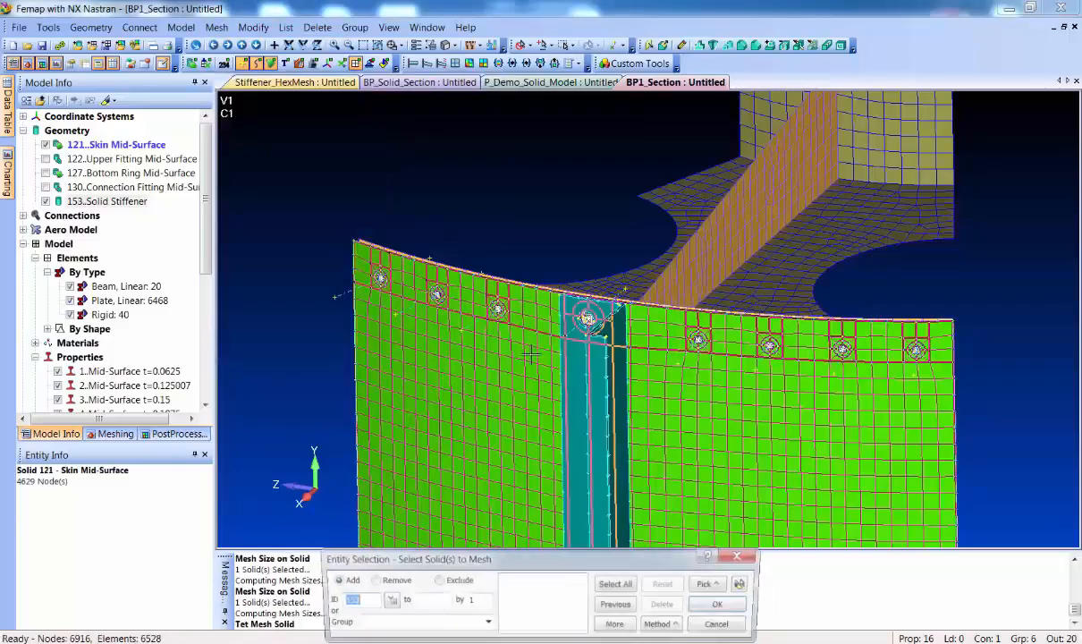
right_click(595, 403)
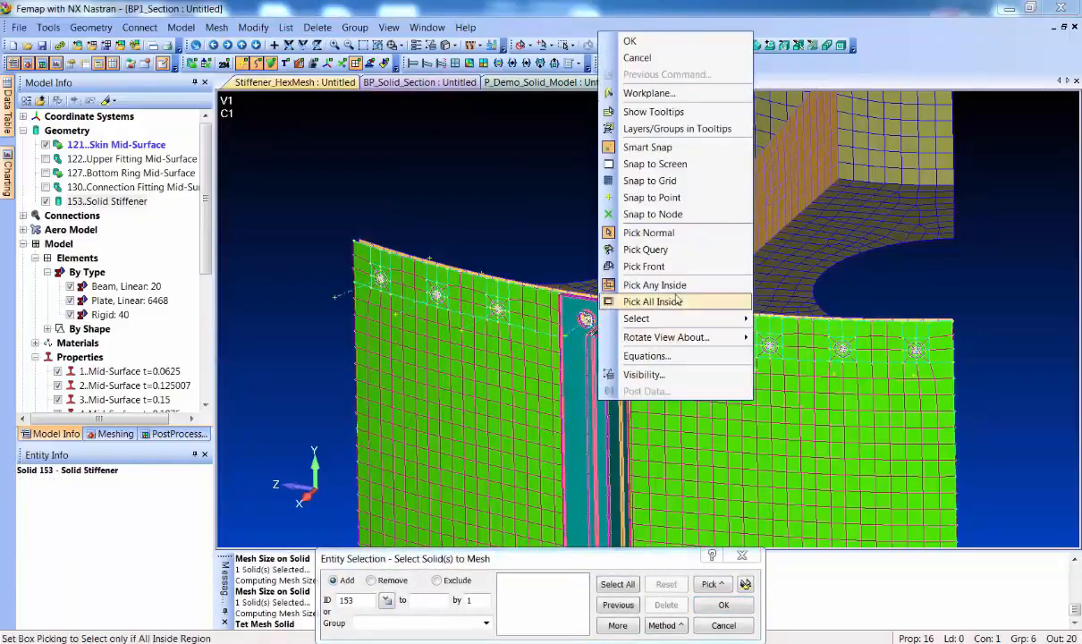
left_click(640, 253)
key("Return")
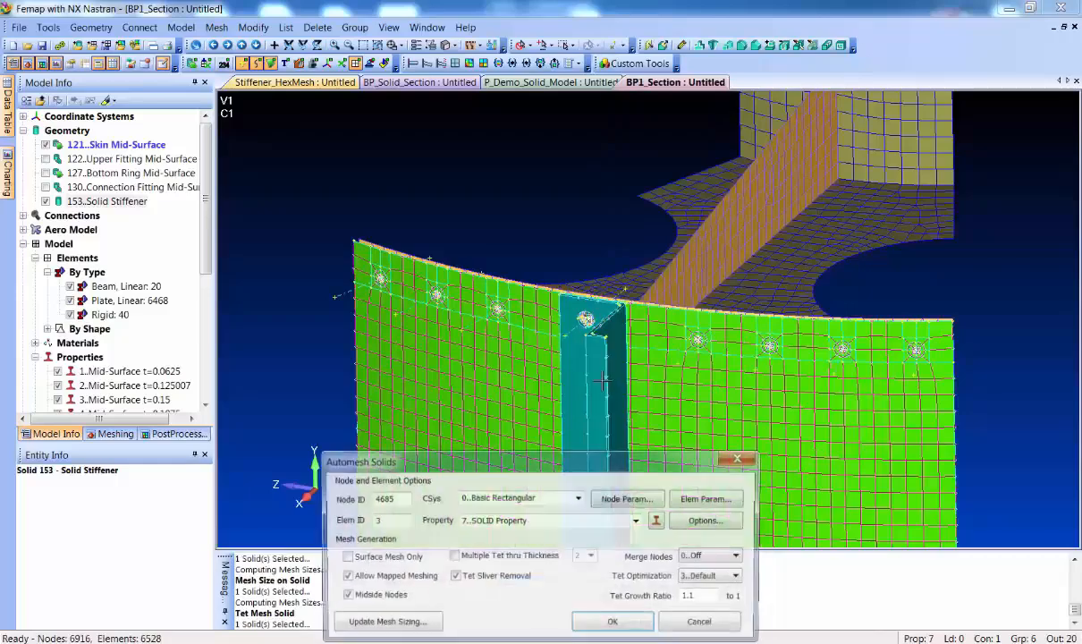
key("Return")
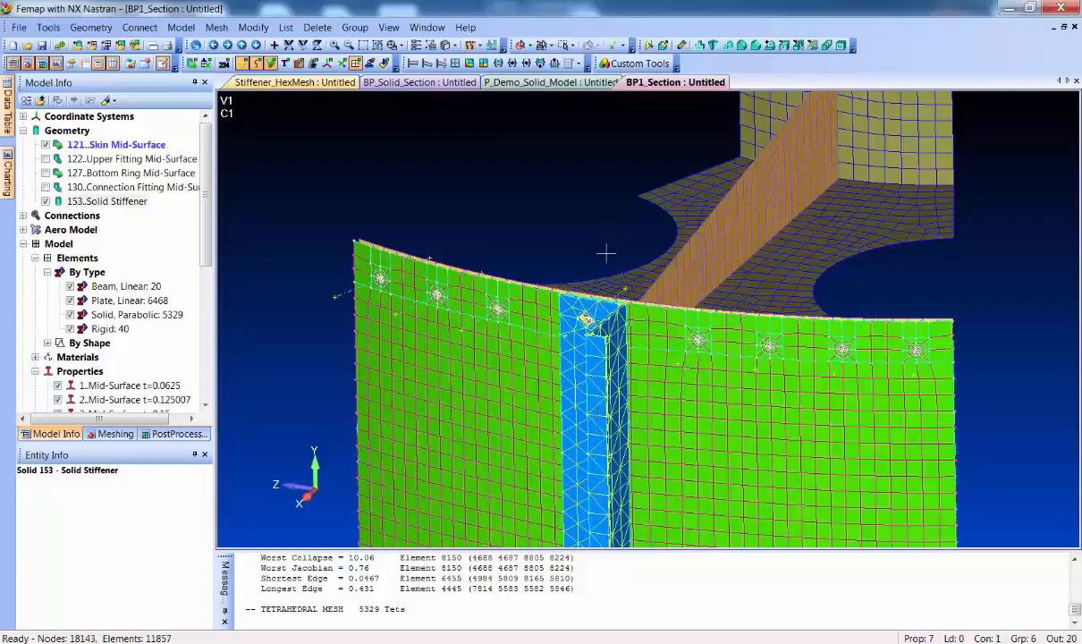
key("ctrl+z")
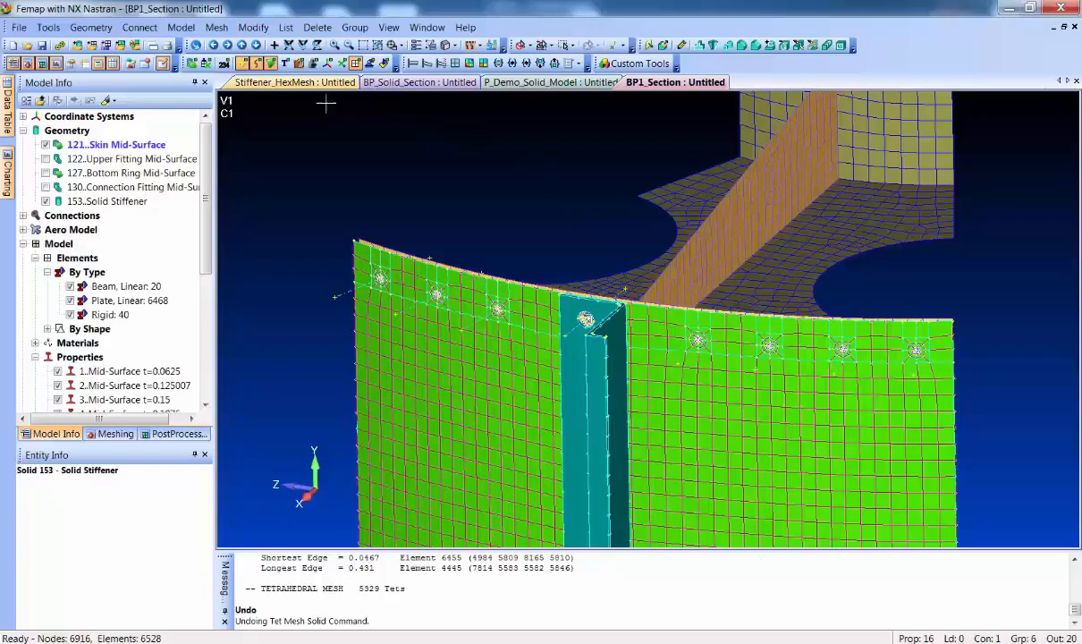
Switch to the Stiffener_HexMesh model and examine the hex mesh at the stiffener's upper end and bolt hole
left_click(304, 82)
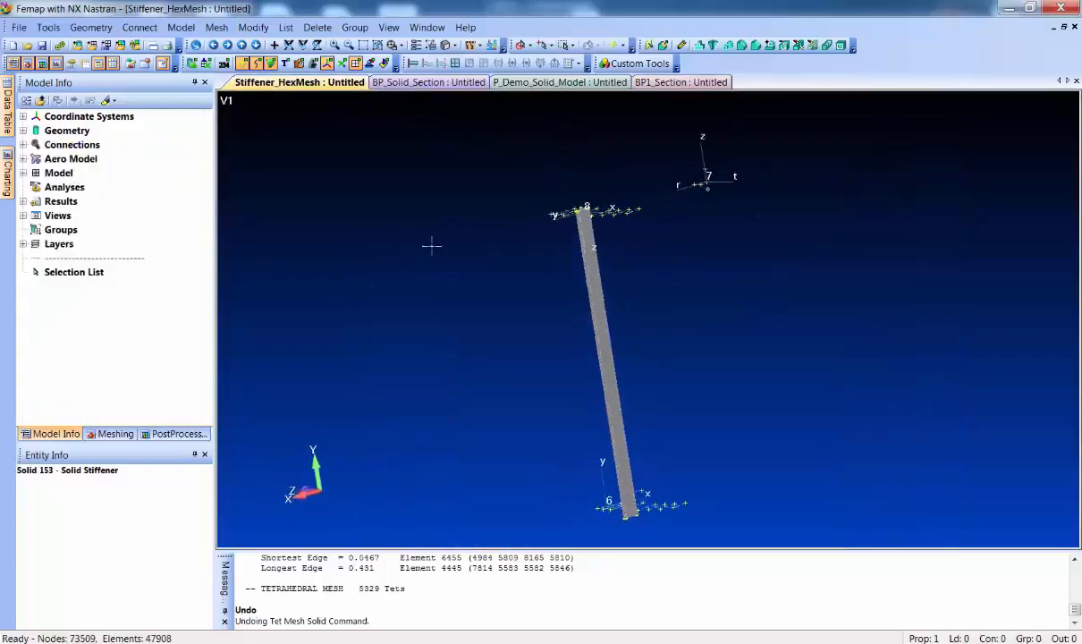
middle_click_drag(431, 246, 566, 237)
middle_click_drag(566, 131, 509, 415, "ctrl")
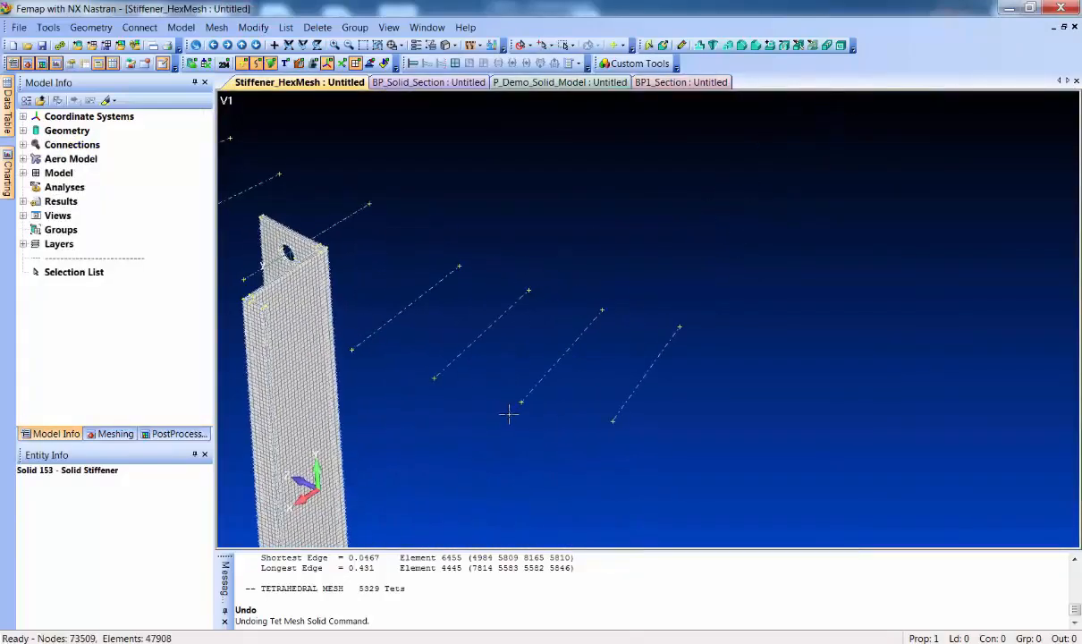
middle_click_drag(420, 365, 720, 356, "ctrl")
middle_click_drag(670, 243, 677, 341, "shift")
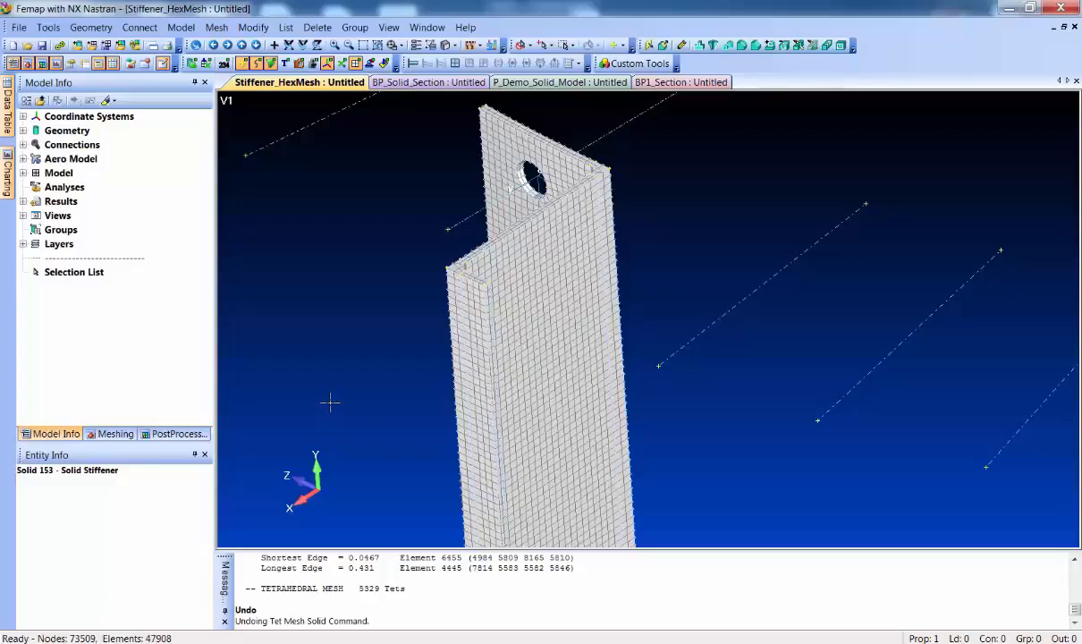
Return to the BP1_Section model and view the stiffener's upper end on the skin
left_click(681, 82)
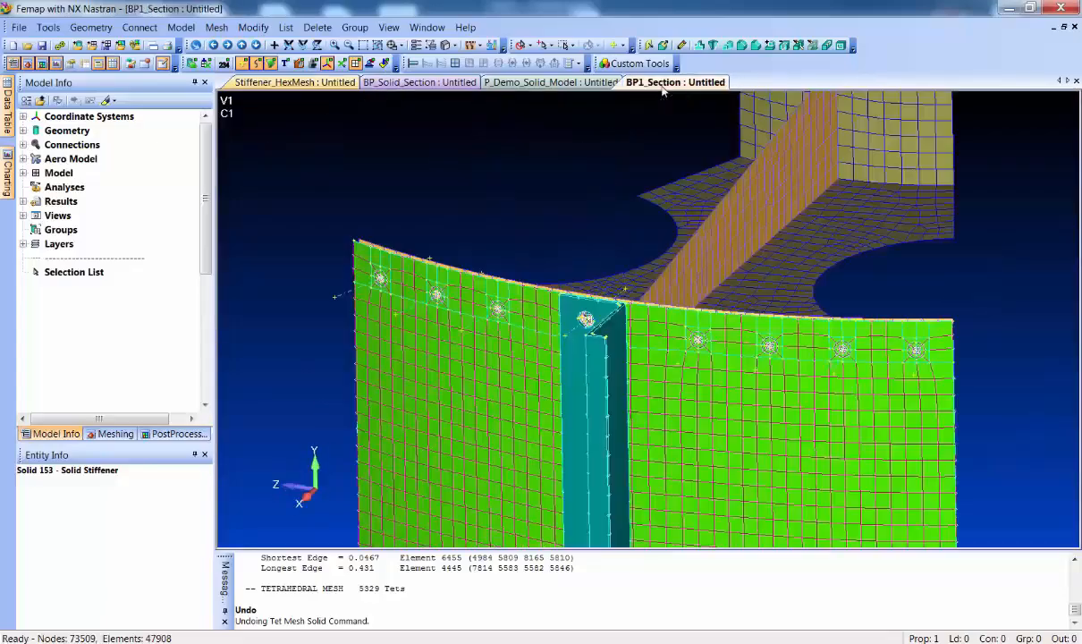
middle_click_drag(513, 314, 516, 331)
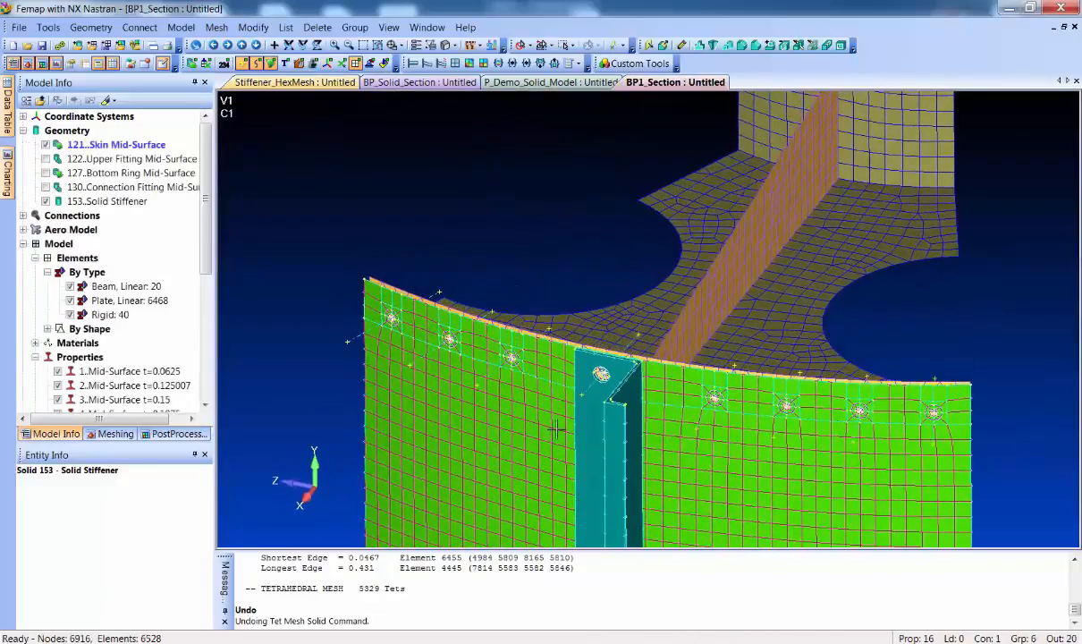
middle_click_drag(555, 430, 520, 256, "ctrl")
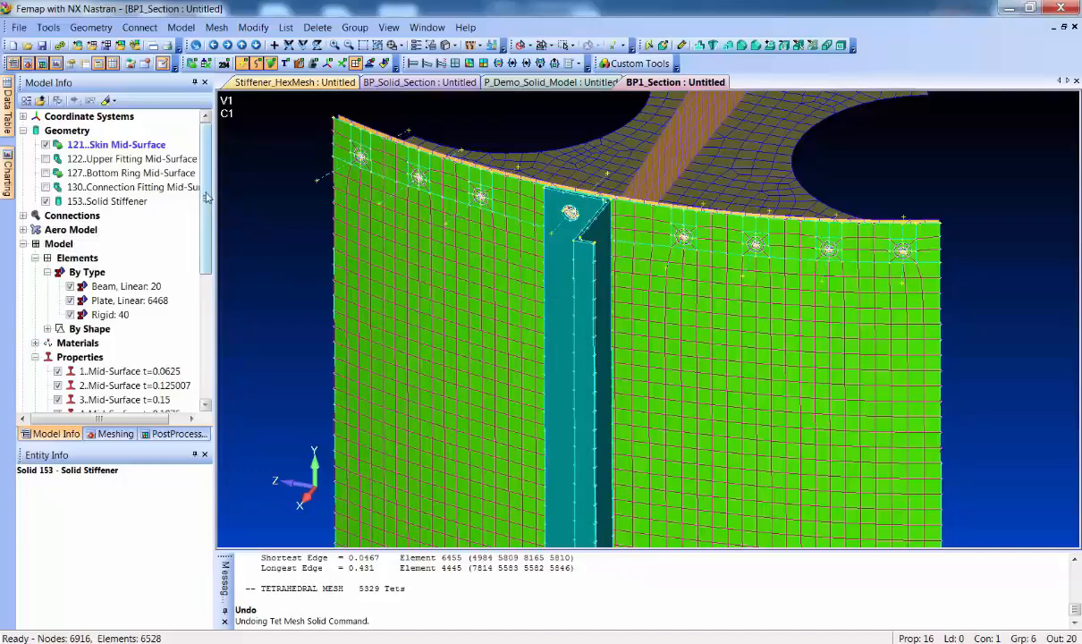
Highlight the Stiffener Curves group in the model to examine which curves run along the stiffener, and clear the highlight
left_click_drag(207, 201, 220, 316)
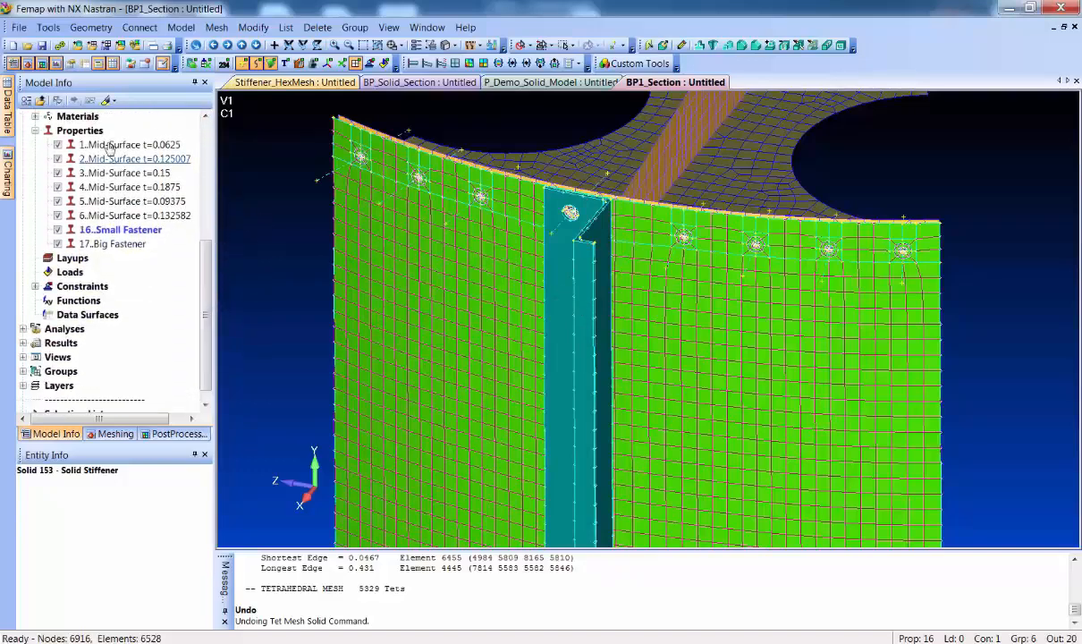
left_click(107, 101)
left_click(60, 372)
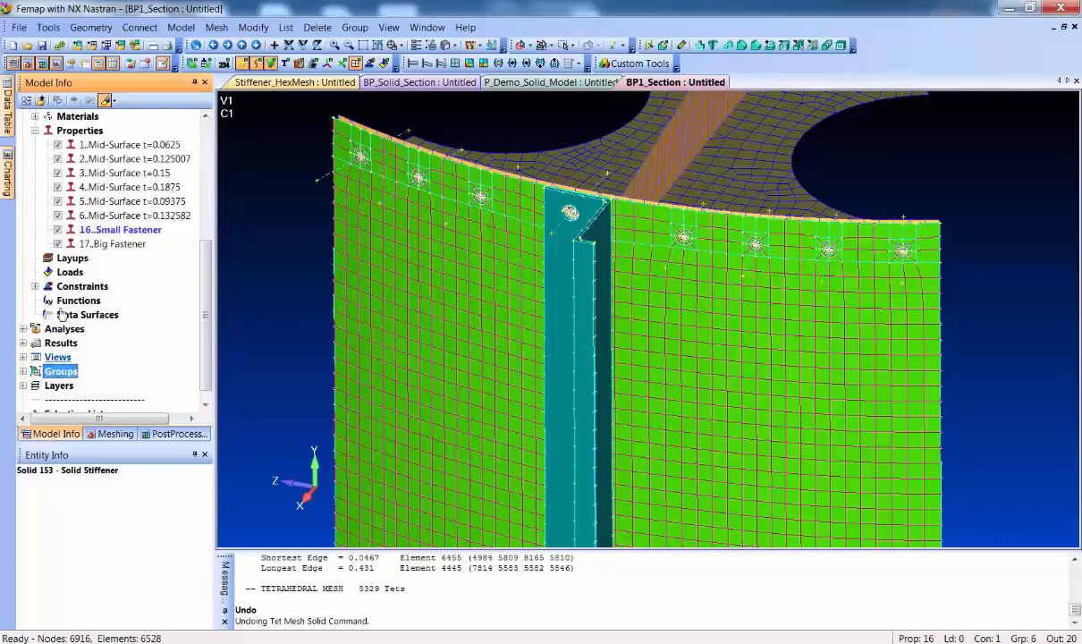
left_click(106, 101)
left_click(106, 101)
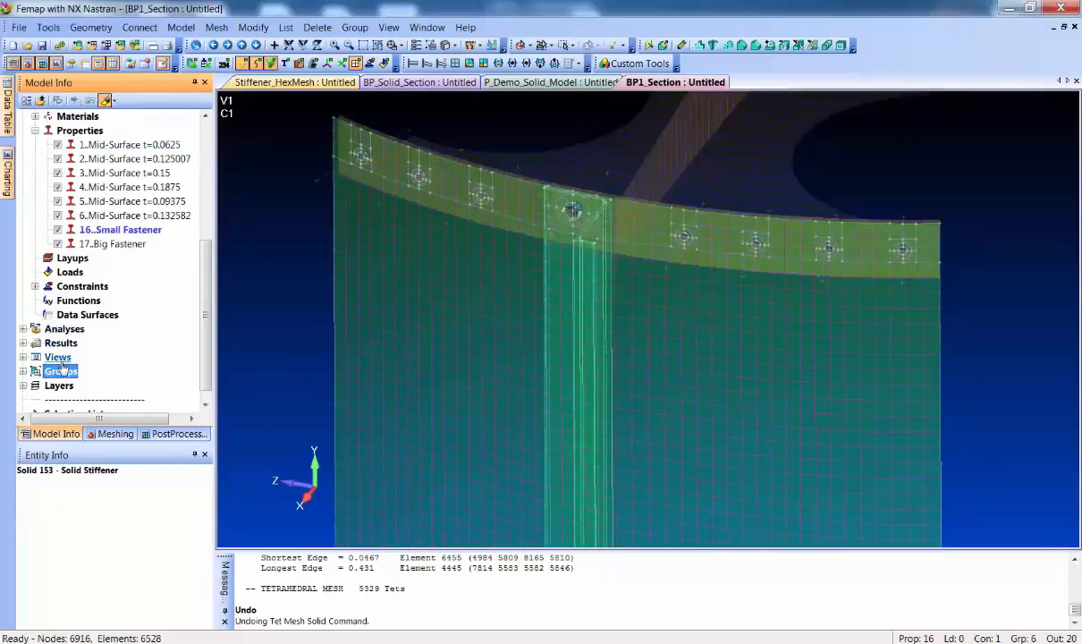
left_click(106, 101)
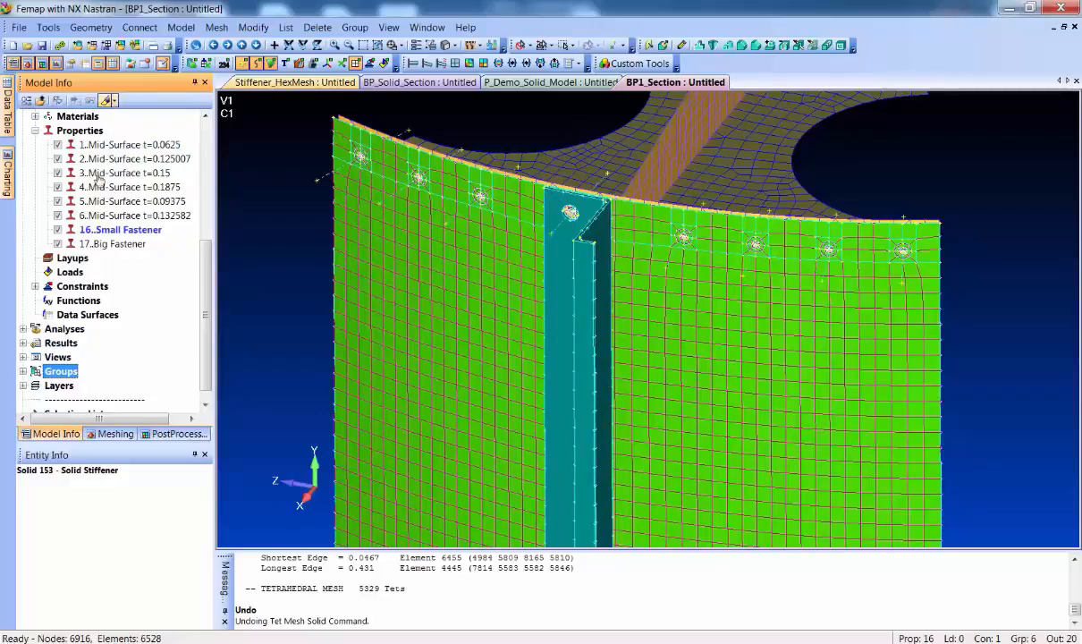
left_click(107, 101)
left_click(22, 371)
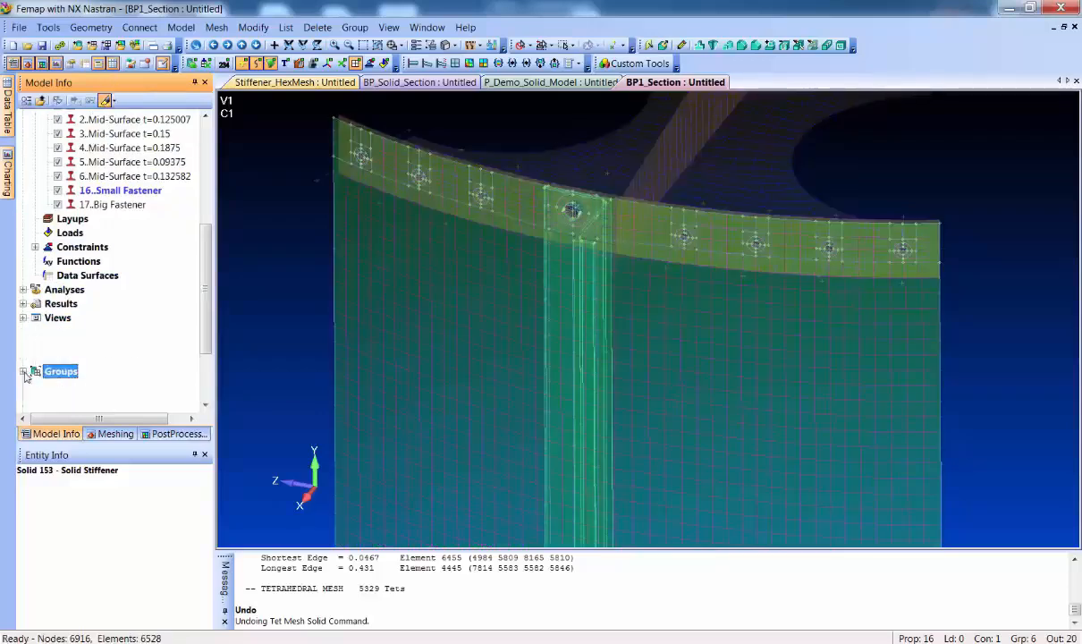
left_click(98, 401)
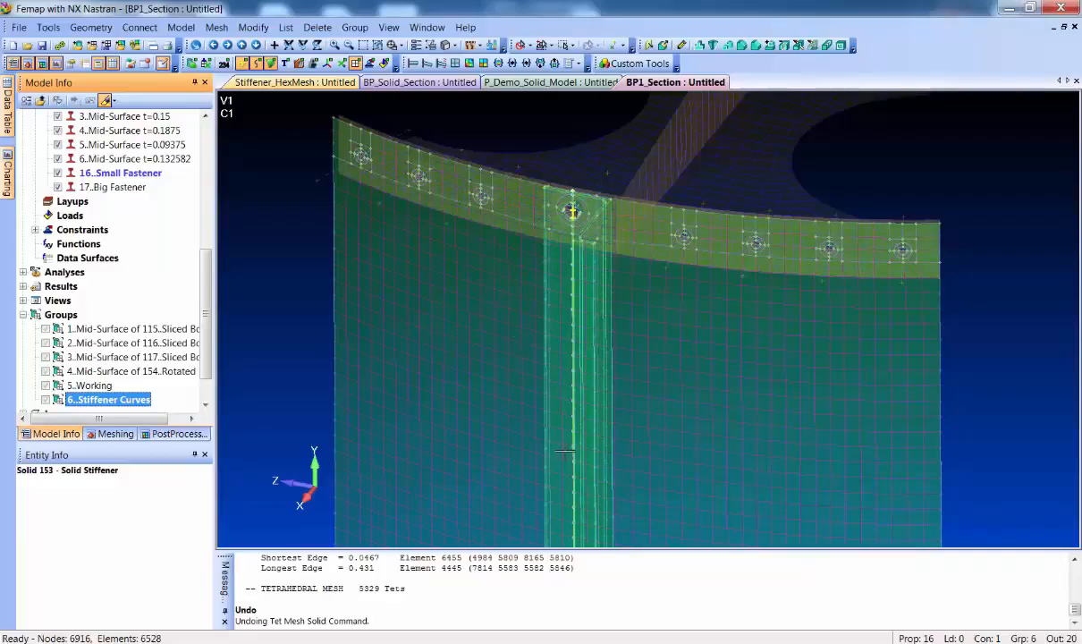
middle_click_drag(495, 370, 484, 376)
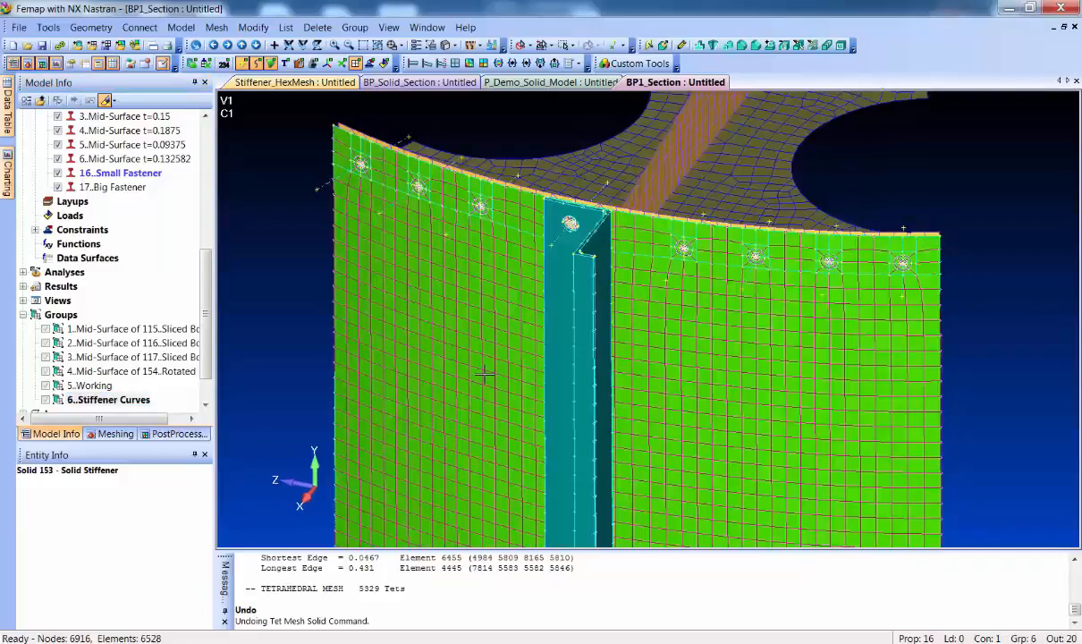
Start a new beam property and set its cross-section shape to General Section
scroll(507, 325, "up", 2)
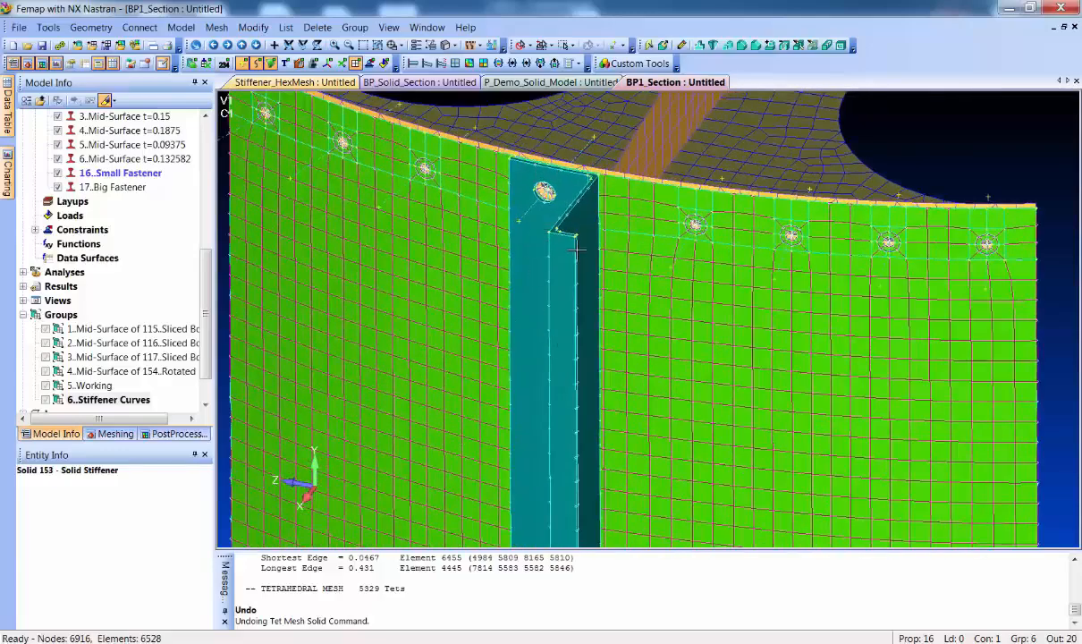
middle_click_drag(553, 258, 599, 288)
middle_click_drag(571, 361, 565, 323, "ctrl")
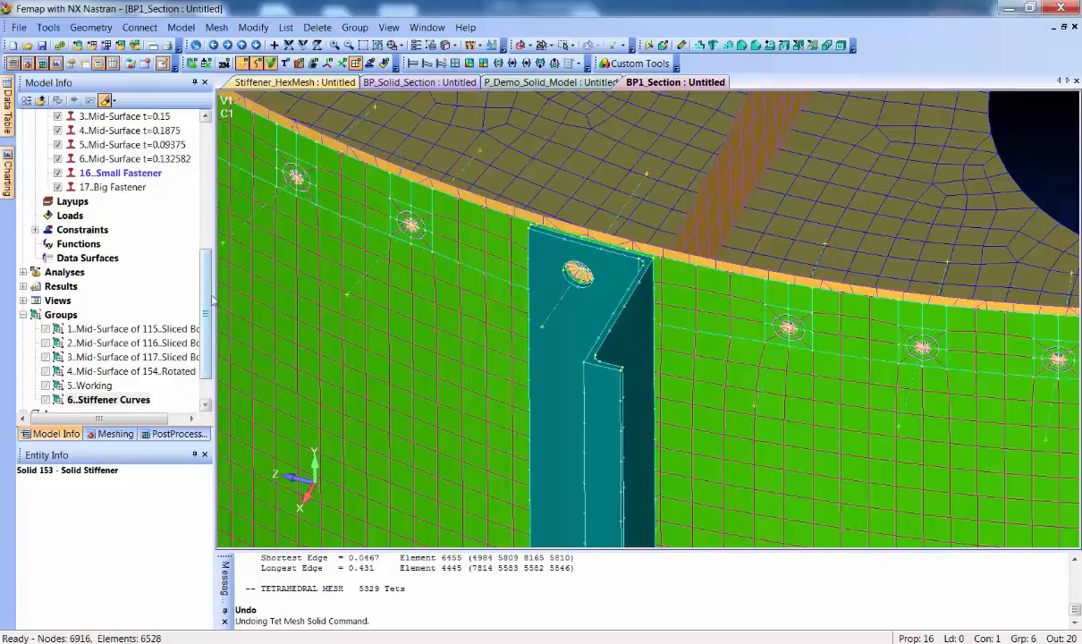
scroll(202, 268, "up", 3)
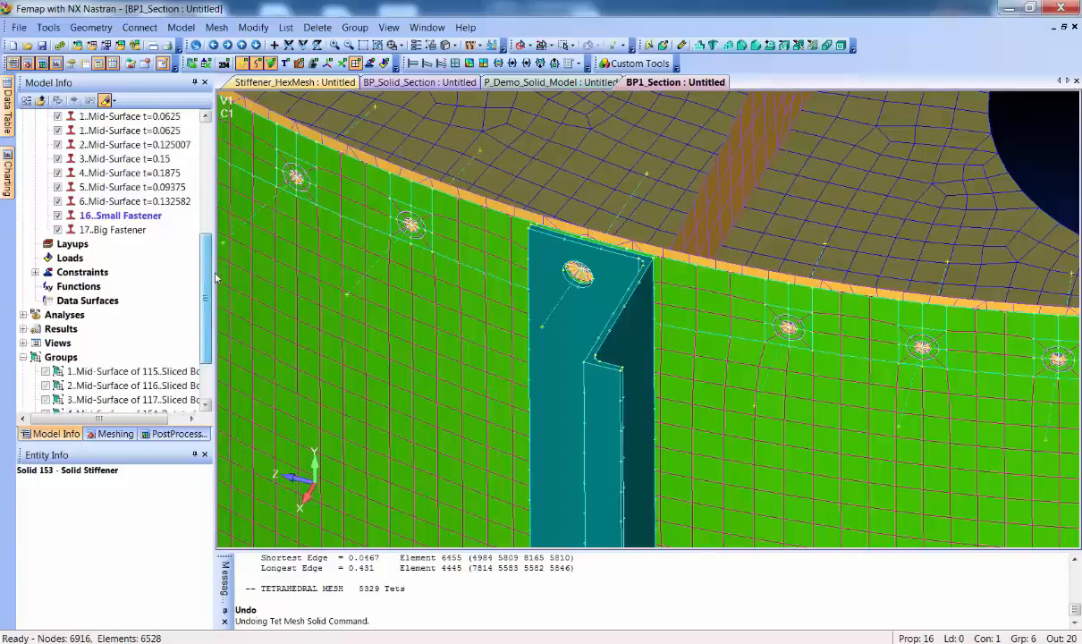
right_click(92, 187)
left_click(122, 196)
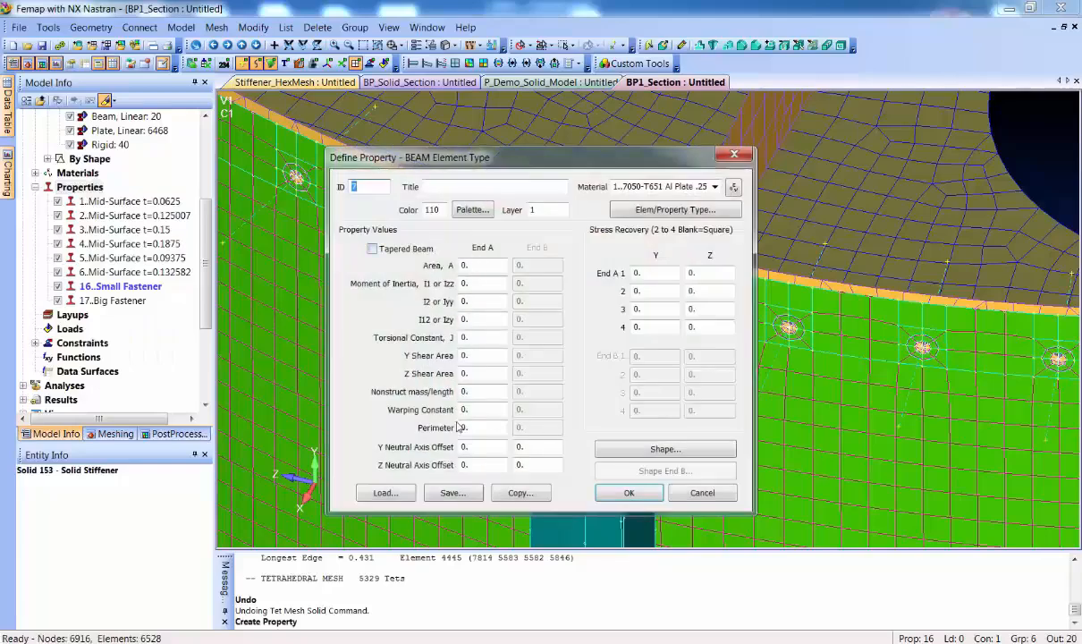
left_click(660, 450)
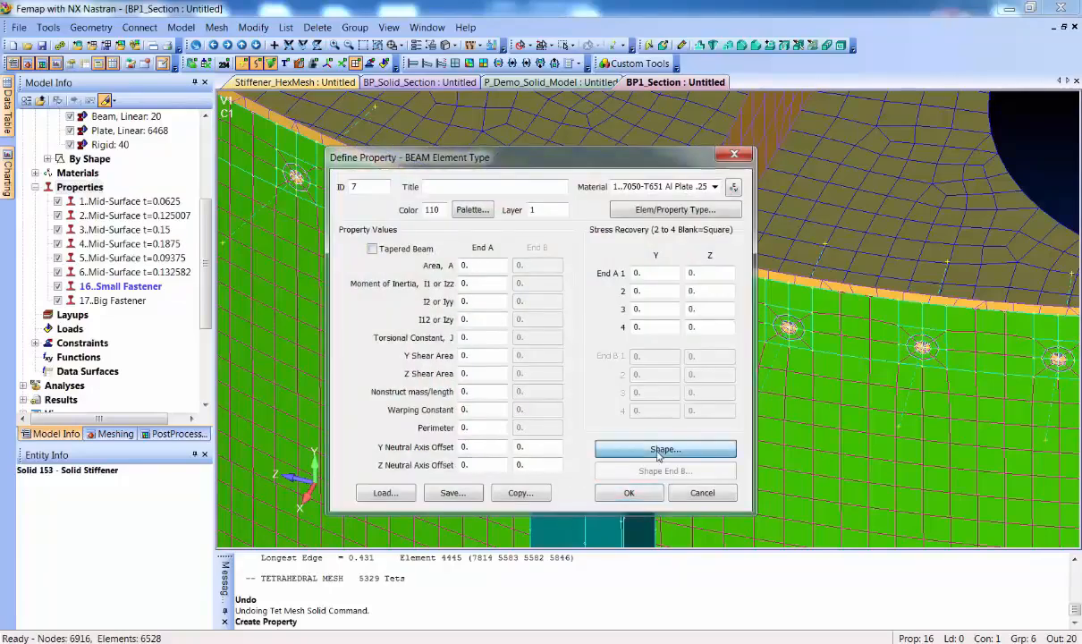
left_click(630, 172)
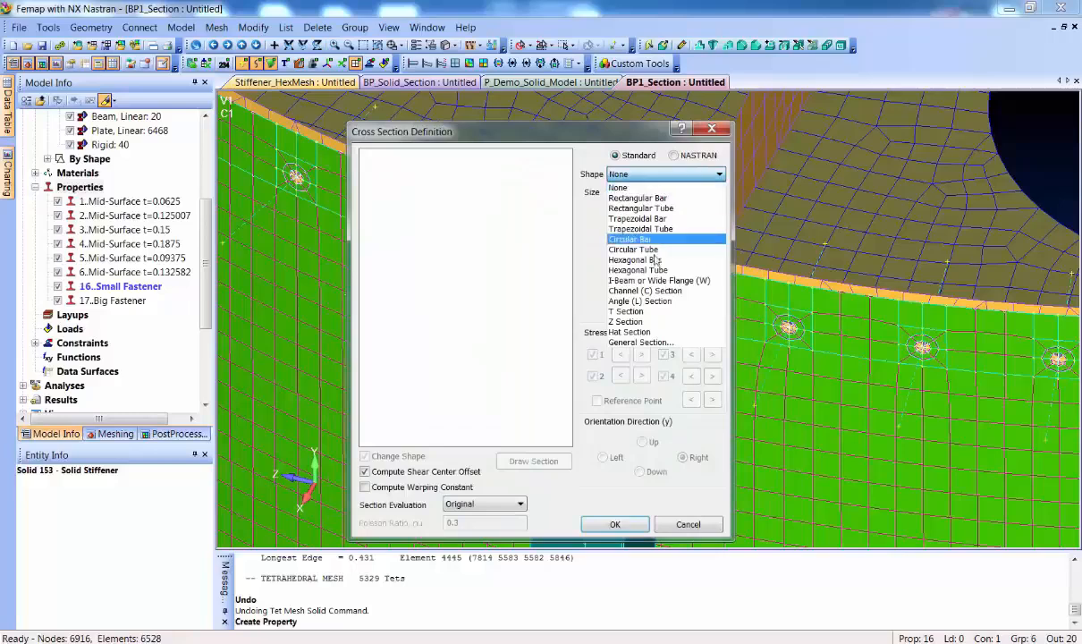
left_click(663, 345)
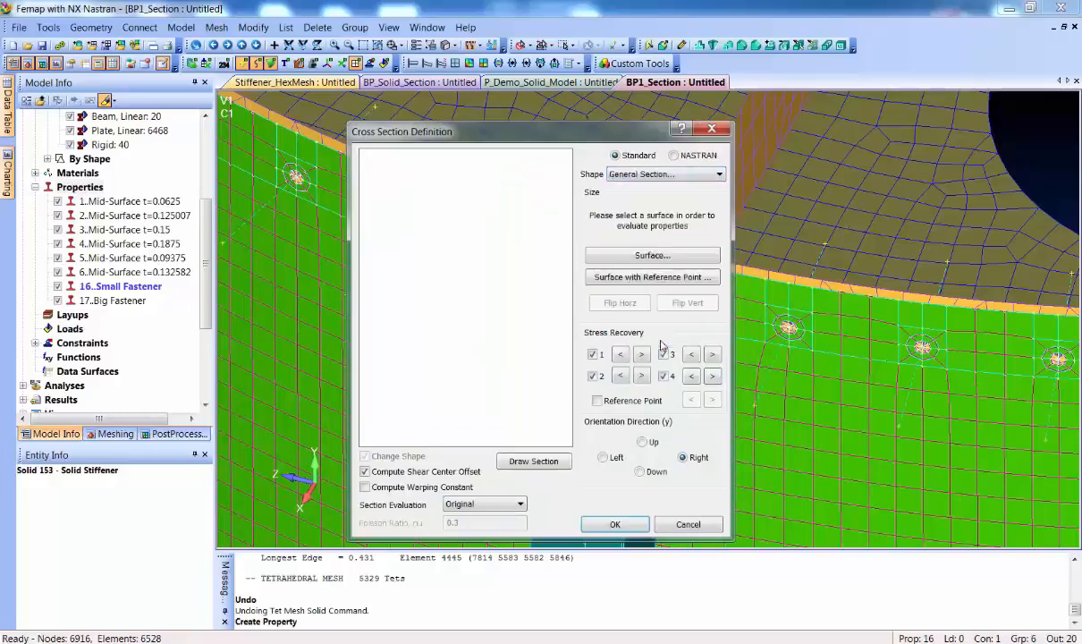
Base the section on the stiffener's upper end surface using a reference point, with the section Y axis running along the web between its corners
left_click(651, 278)
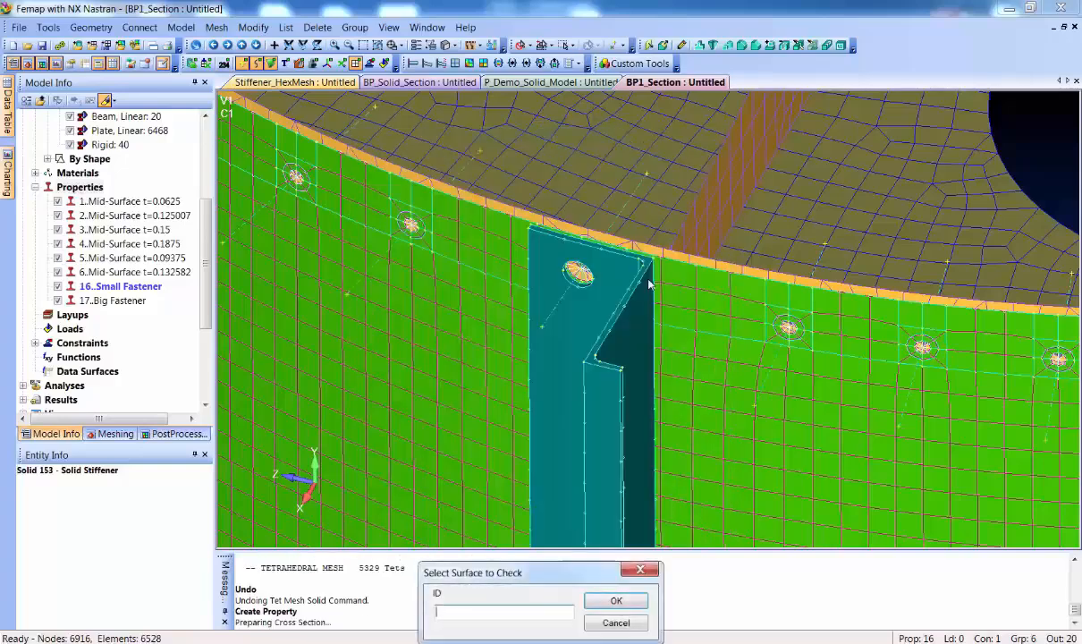
left_click(604, 289)
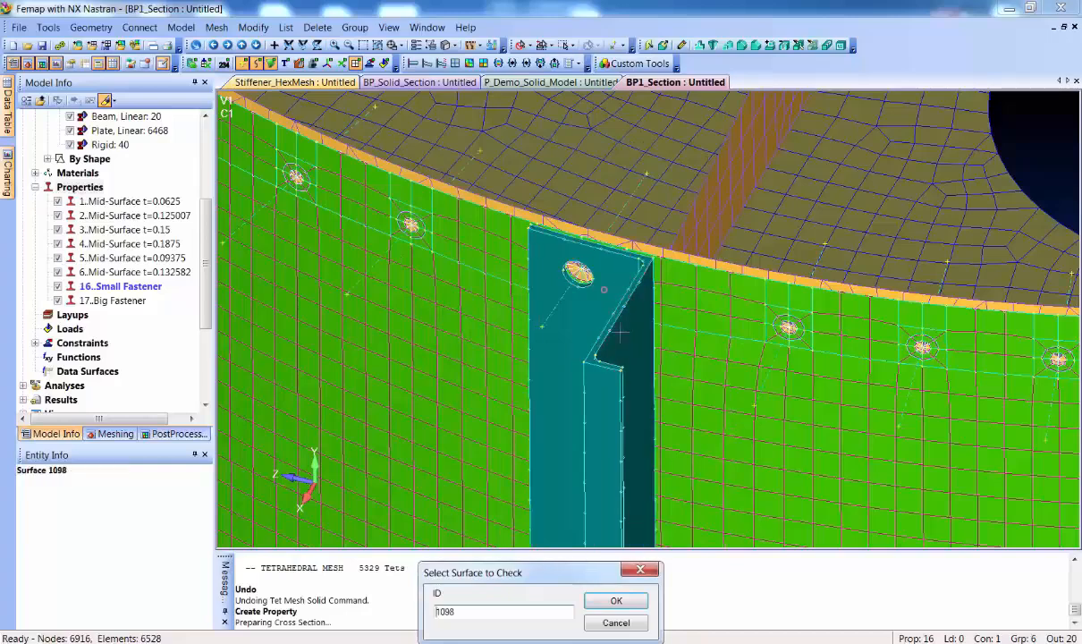
left_click(617, 601)
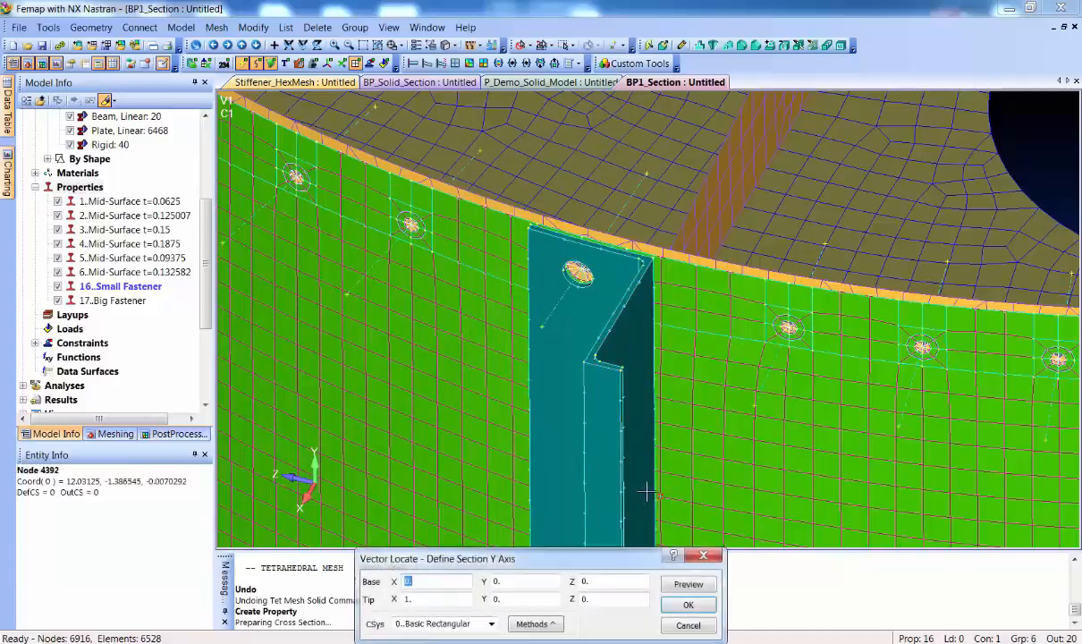
left_click(653, 259)
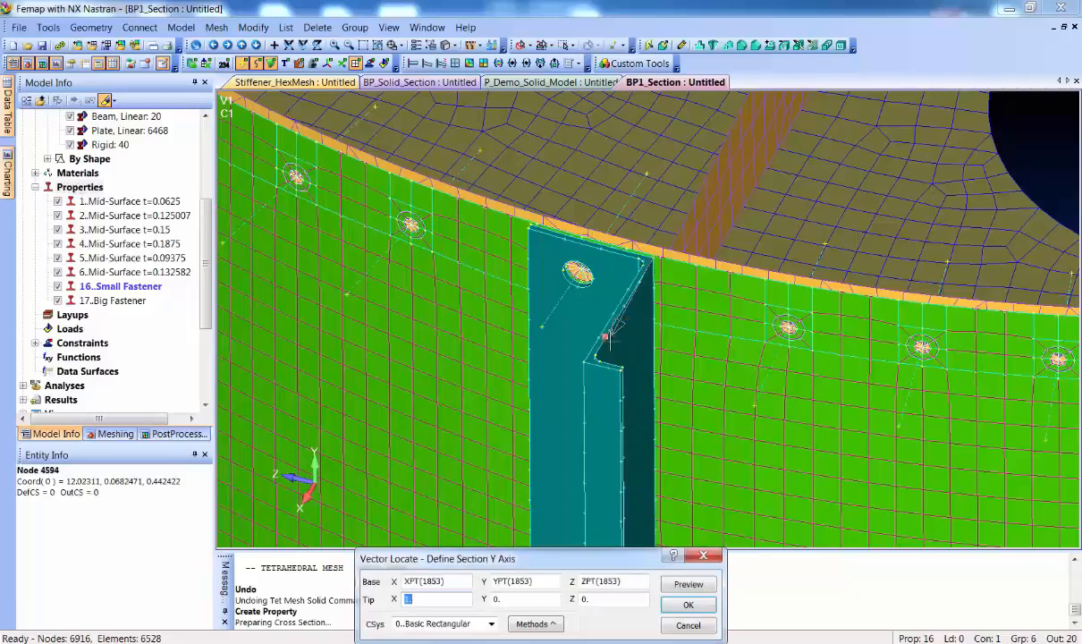
left_click(619, 288)
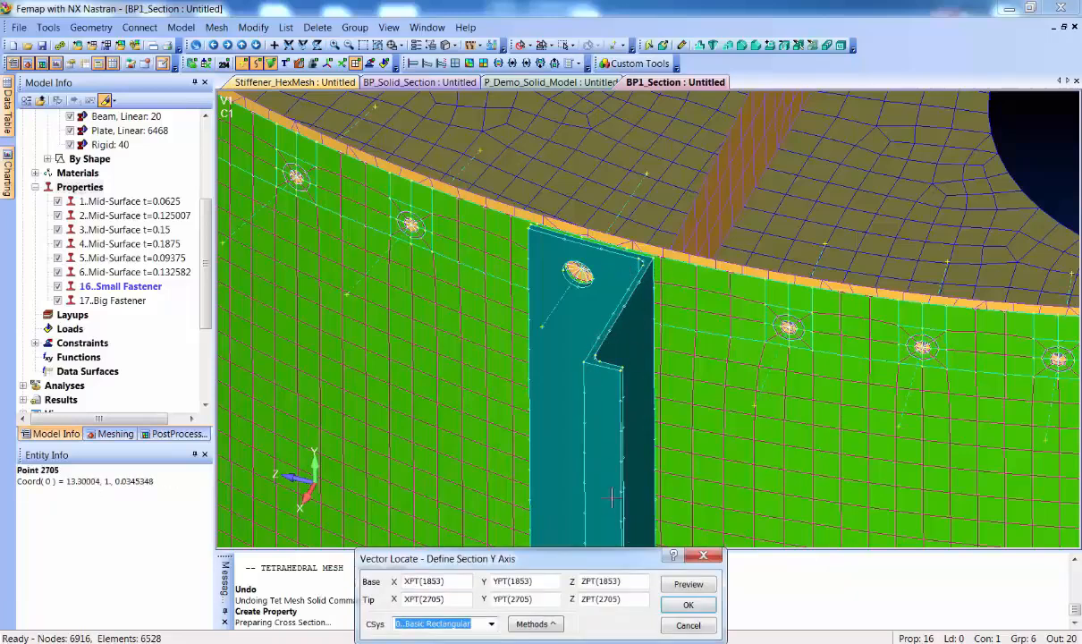
left_click(689, 606)
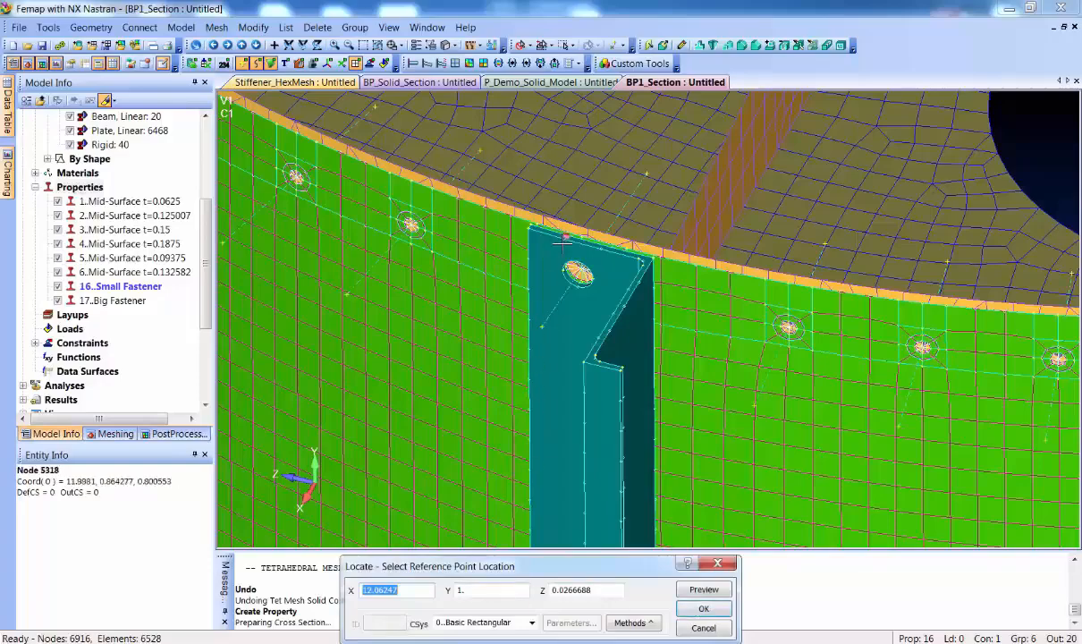
Set the section's reference point at the skin-side point above the stiffener's bolt hole, and accept the computed cross section
scroll(564, 240, "up", 5)
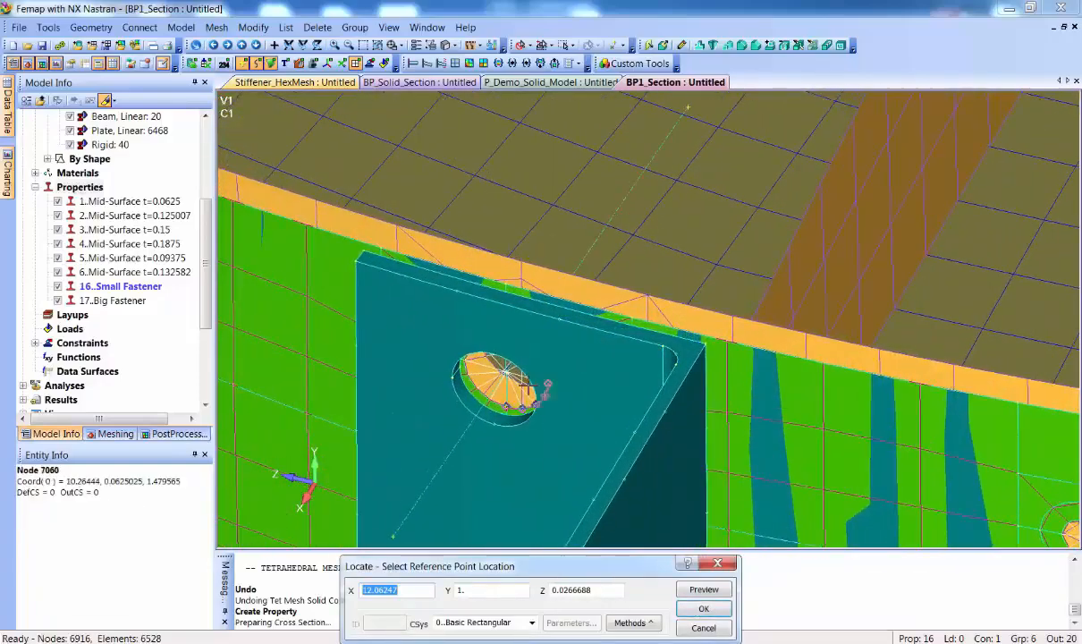
left_click(509, 282)
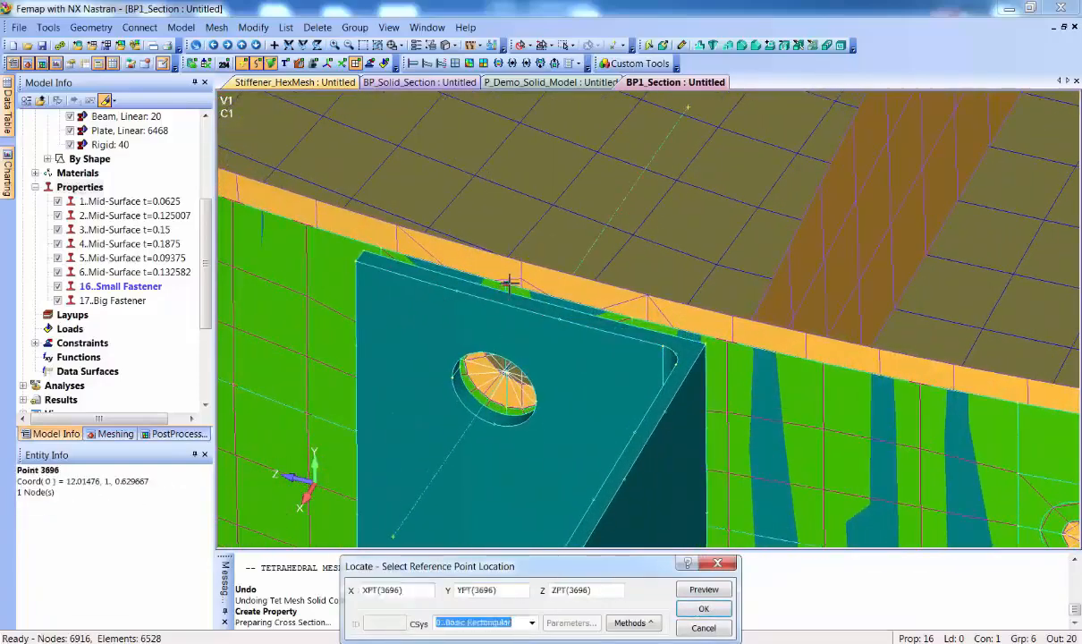
left_click(726, 592)
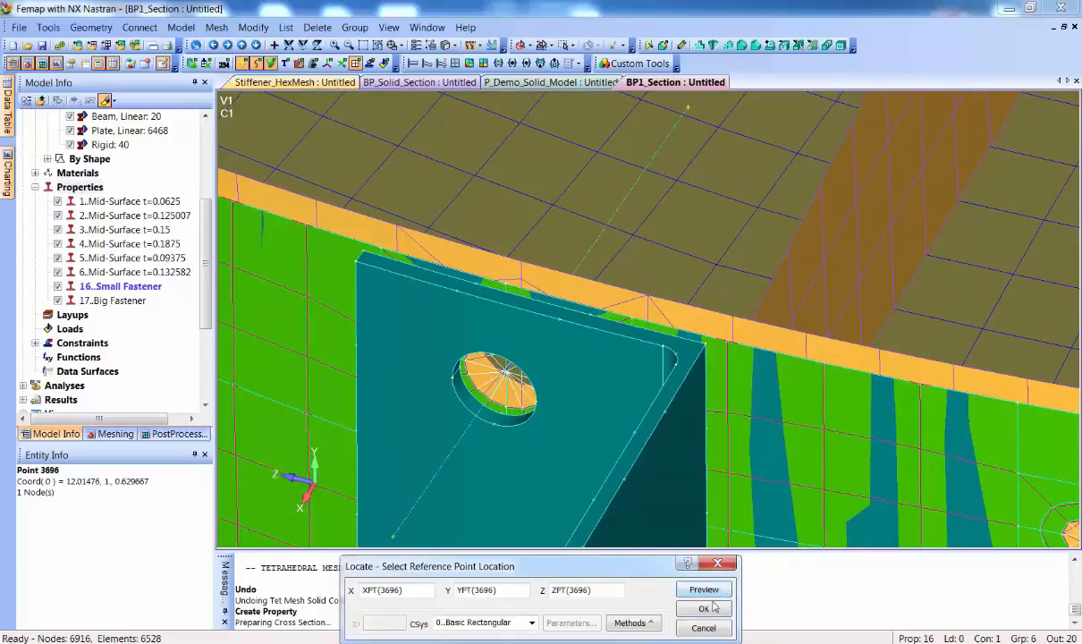
left_click(716, 611)
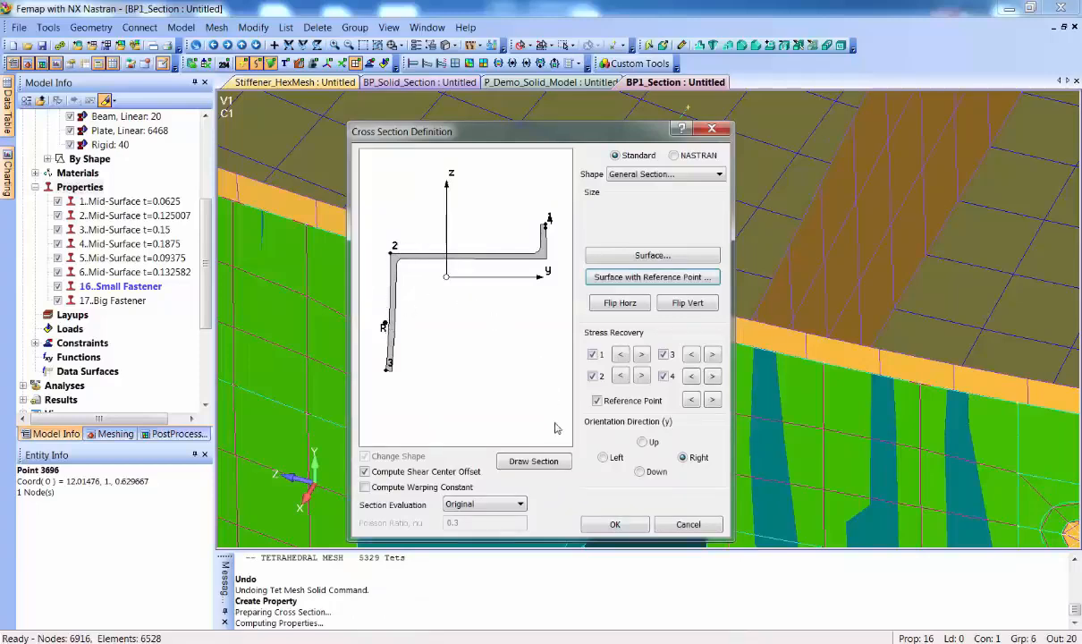
left_click(616, 525)
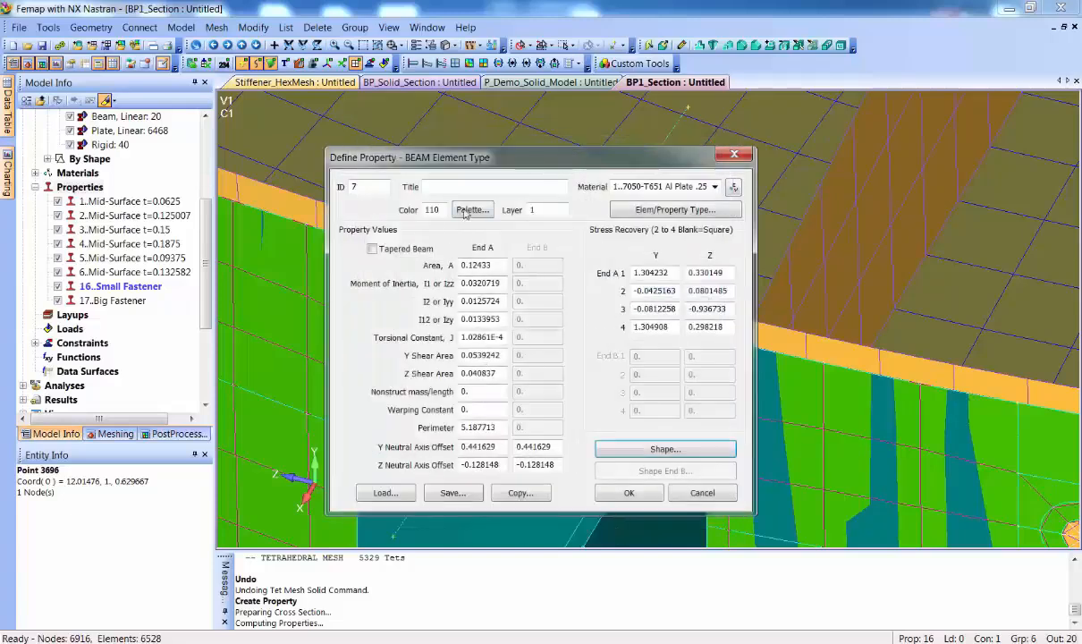
Give the beam property a title beginning with "Z-" and create the property
left_click(456, 183)
type("Z")
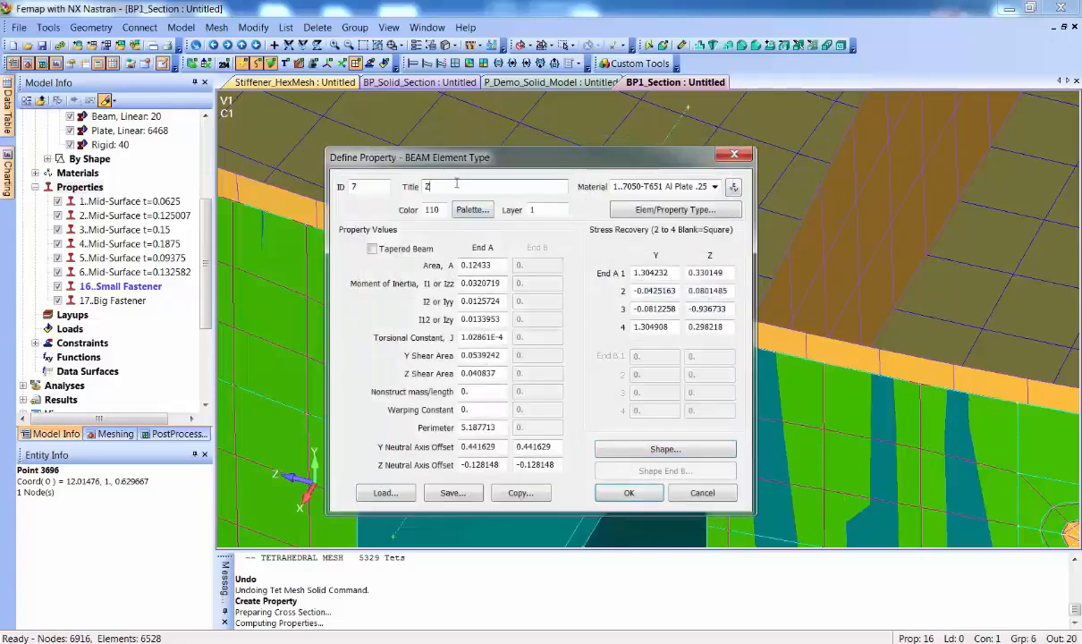
type("-Stiffener")
left_click(629, 493)
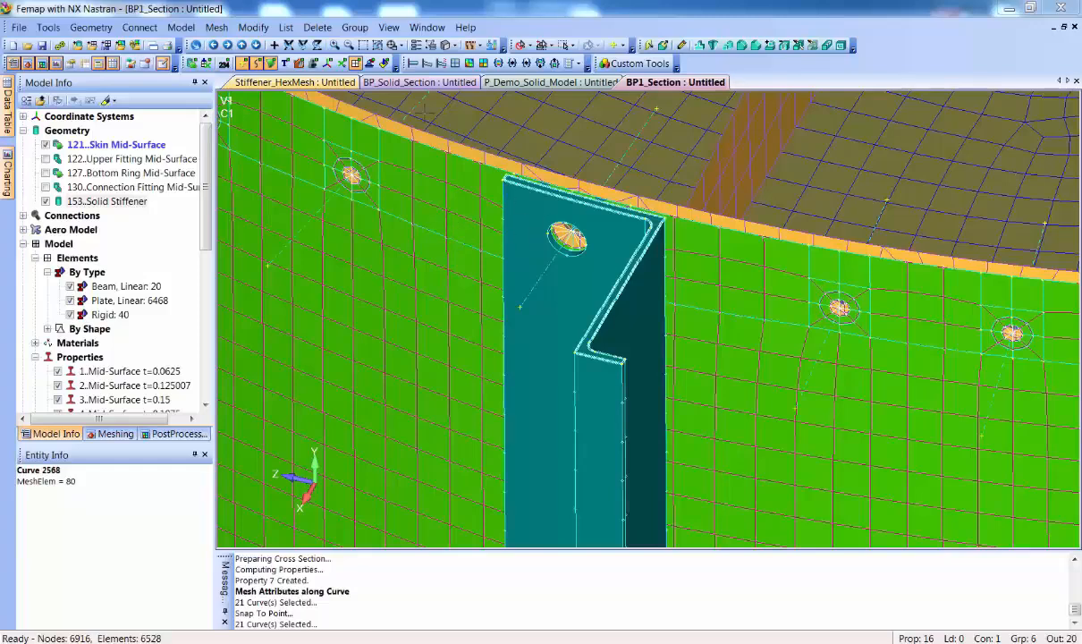
Select the curves of the 6..Stiffener Curves group for Mesh Attributes Along Curve, highlighting them to check the selection
left_click(217, 28)
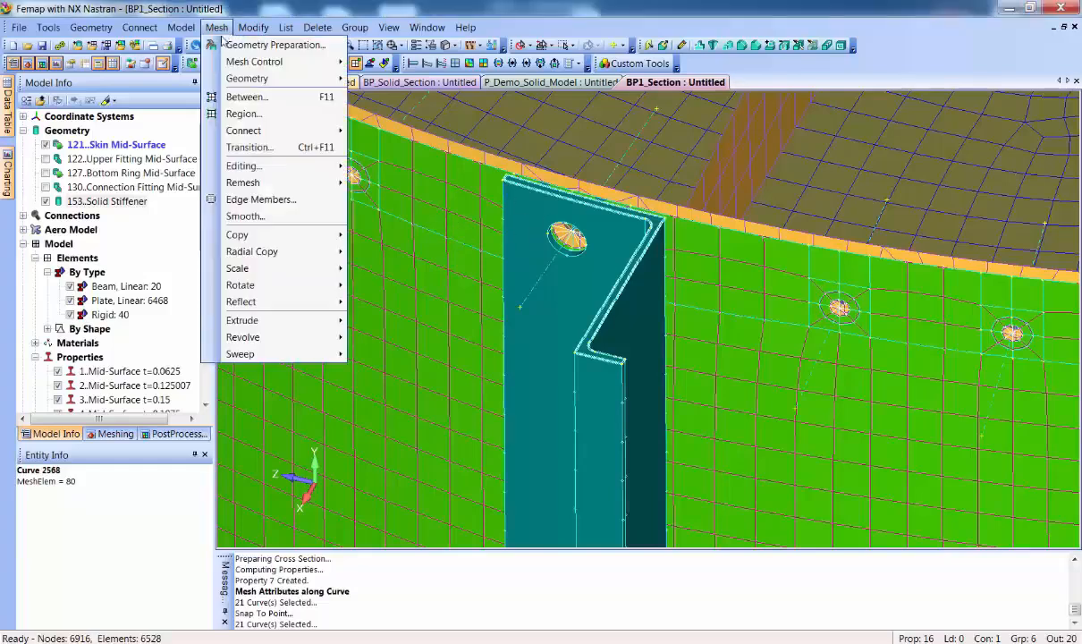
mouse_move(268, 62)
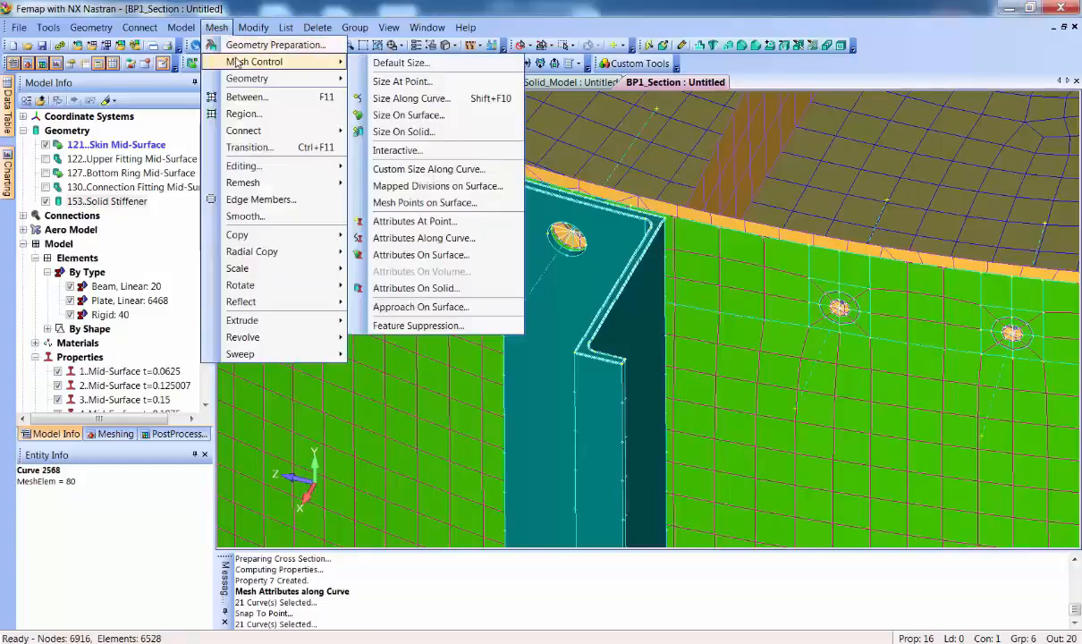
left_click(475, 239)
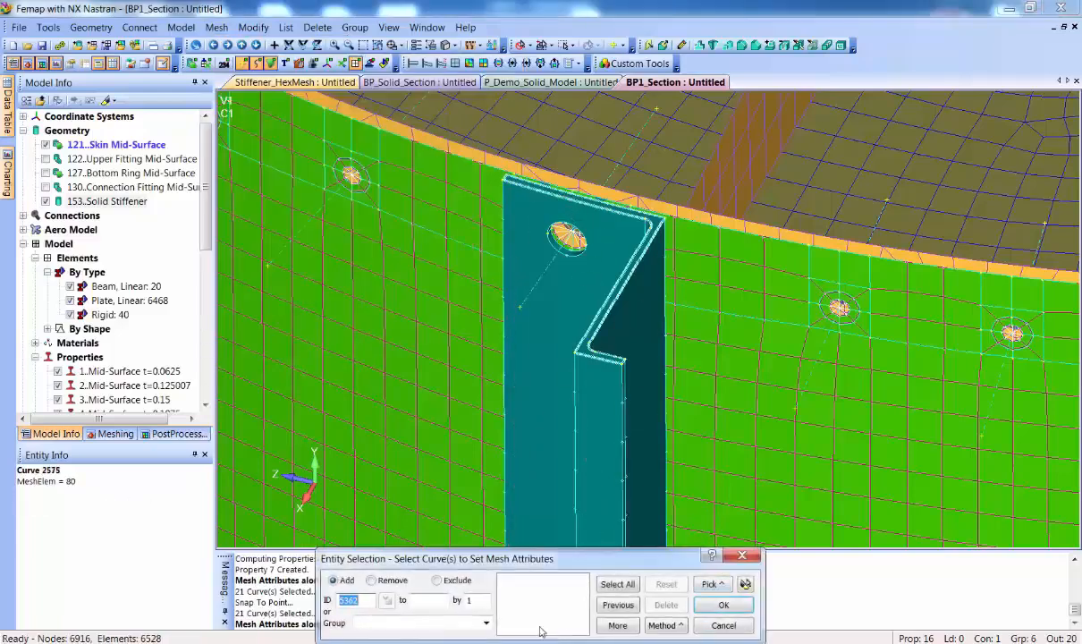
left_click(486, 623)
left_click(426, 586)
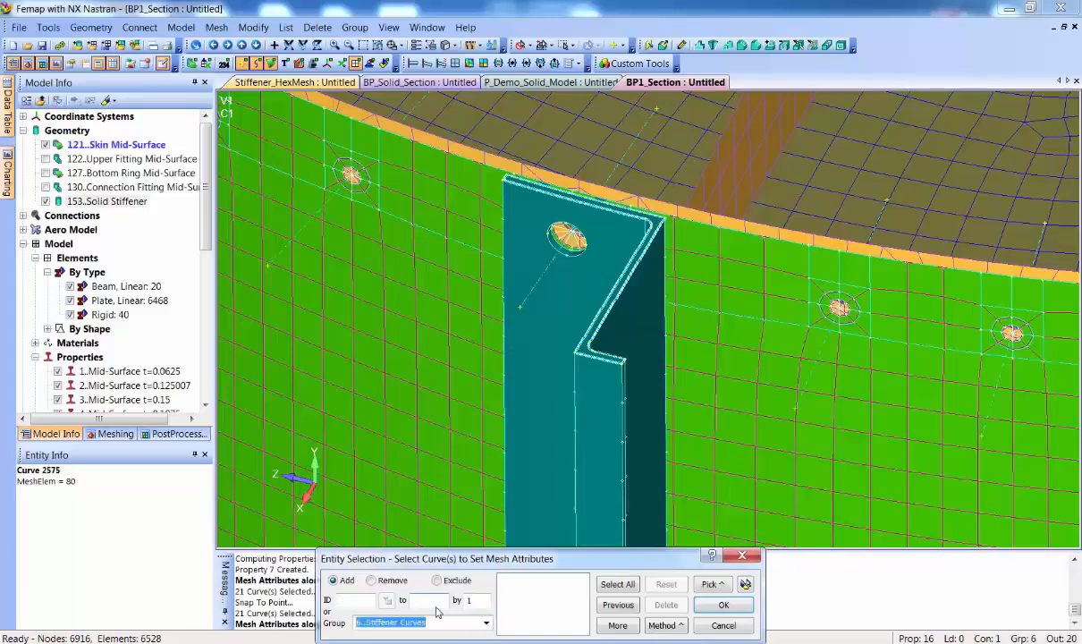
left_click(745, 584)
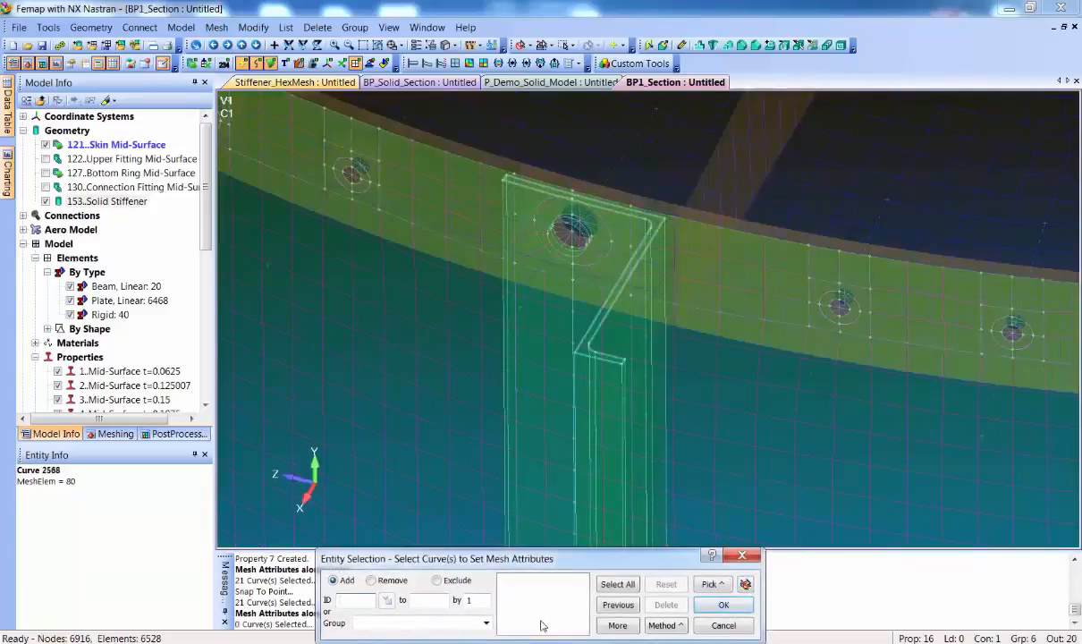
left_click(485, 623)
left_click(425, 612)
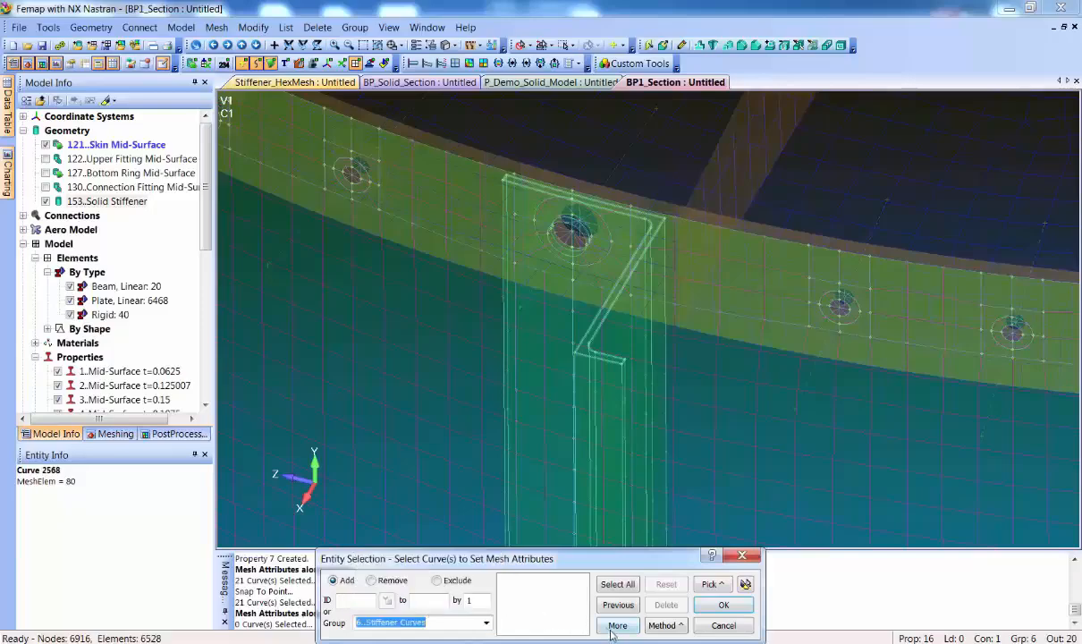
left_click(613, 629)
left_click(746, 585)
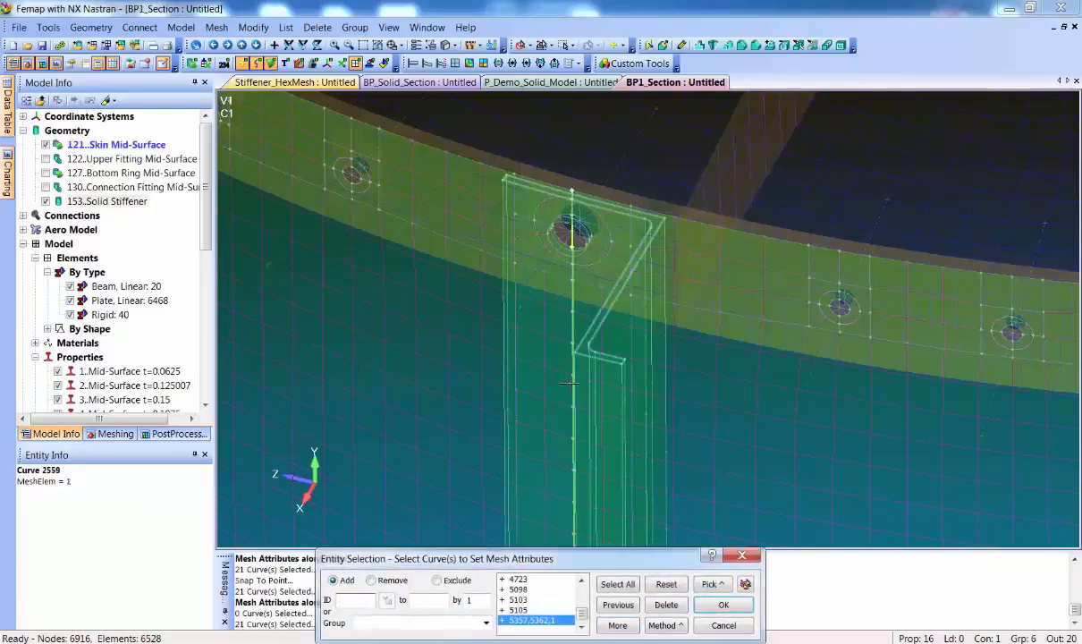
left_click(703, 604)
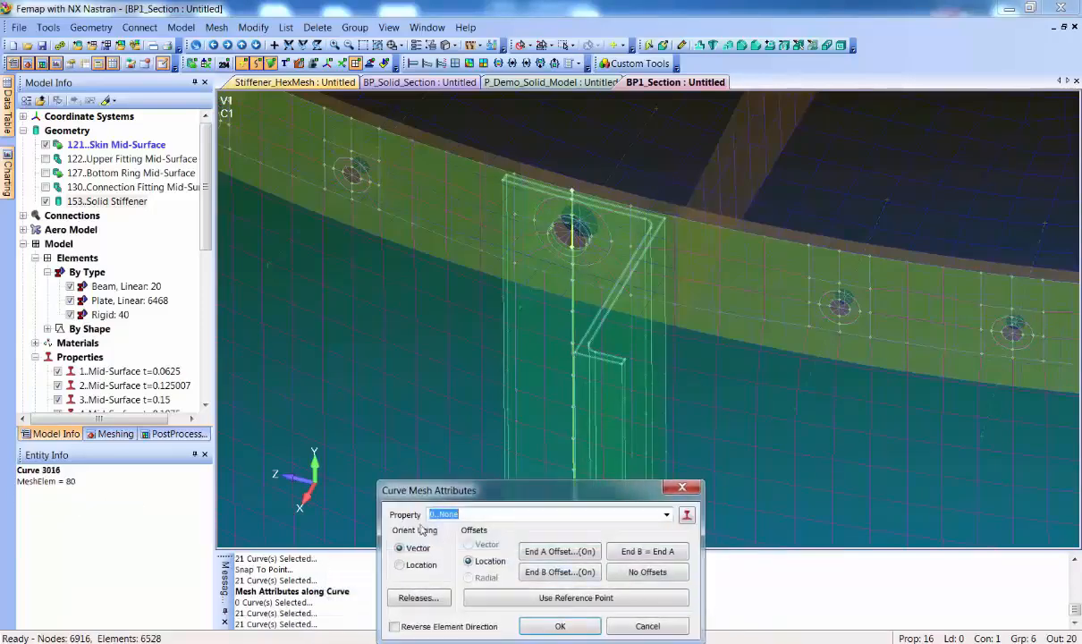
Assign the 7..Z-Stiffener property to the selected curves, with end offsets taken from the section's reference point
left_click(667, 515)
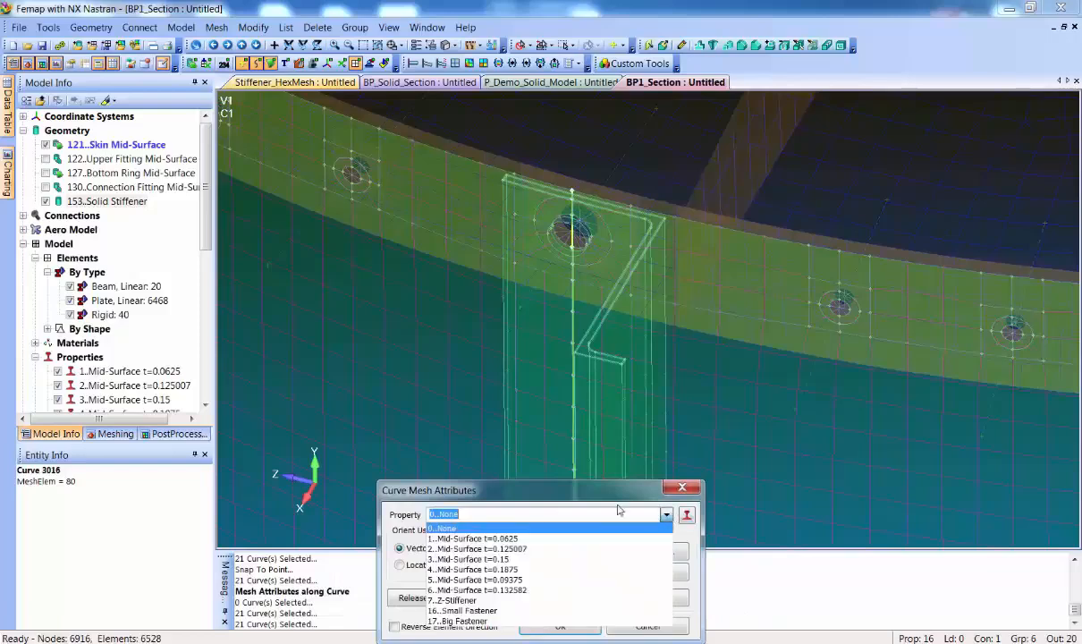
left_click(522, 600)
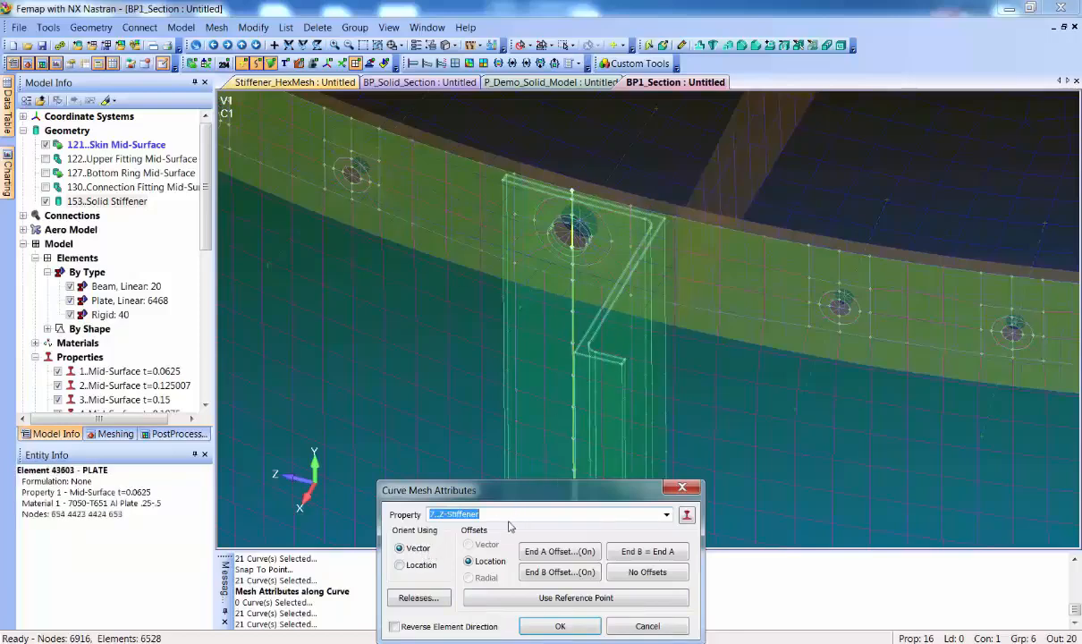
left_click(544, 599)
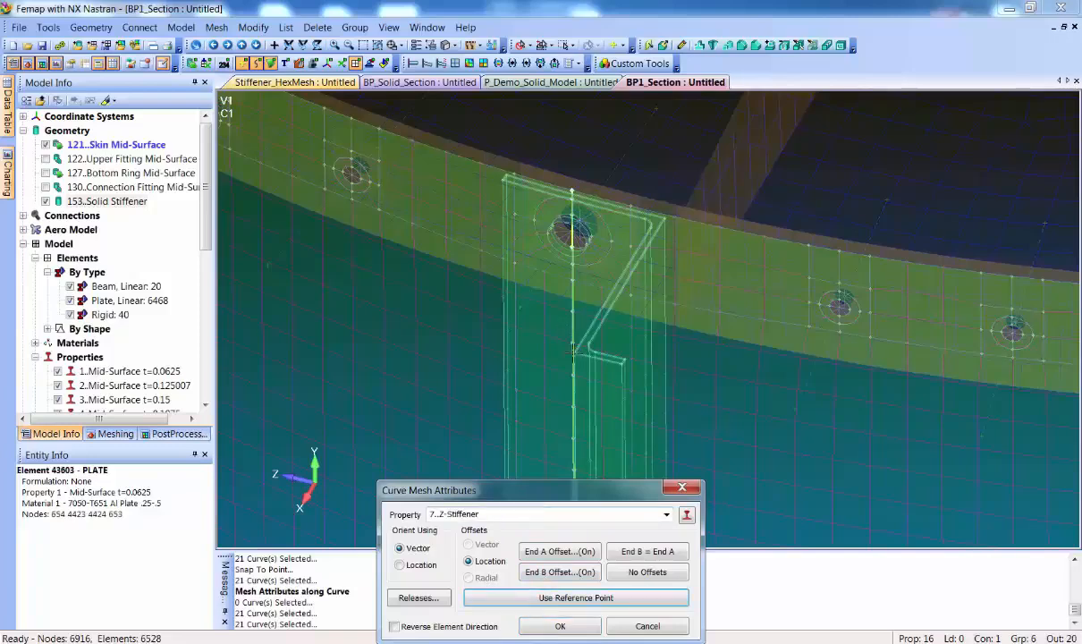
left_click(556, 626)
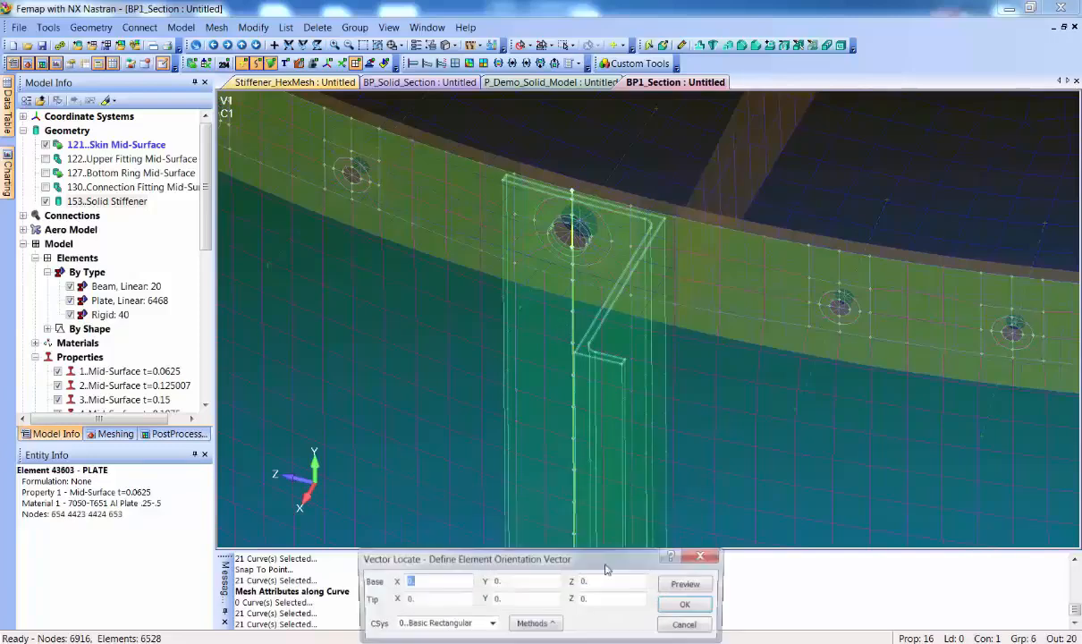
Define the element orientation vector along the web at the stiffener's upper end, from the skin-side corner to the outer flange corner
scroll(663, 251, "up", 5)
middle_click_drag(663, 251, 654, 266)
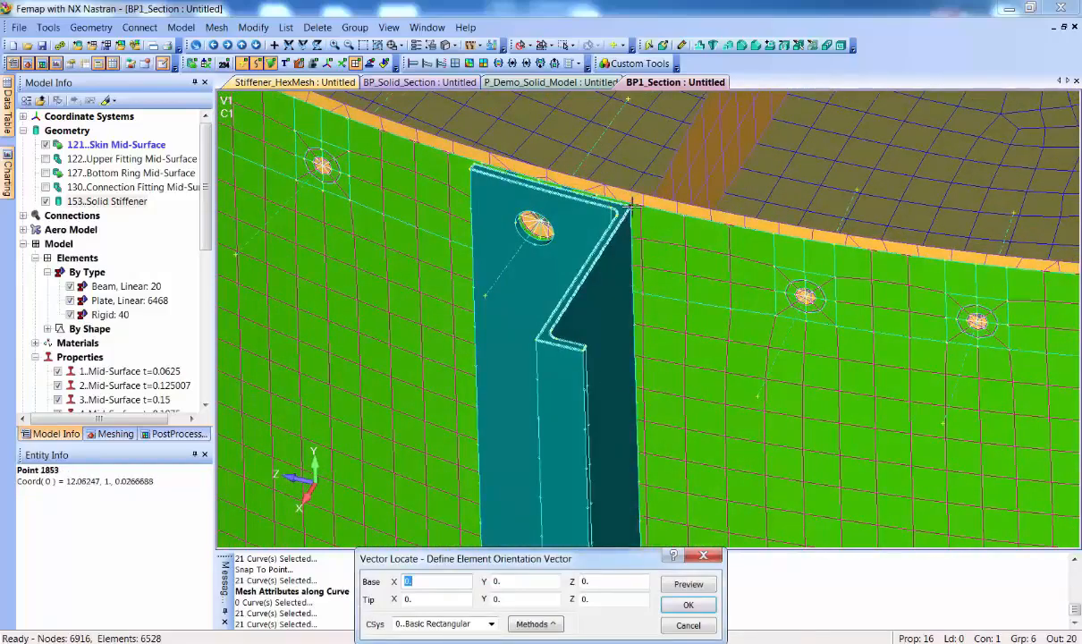
left_click(599, 195)
left_click(521, 307)
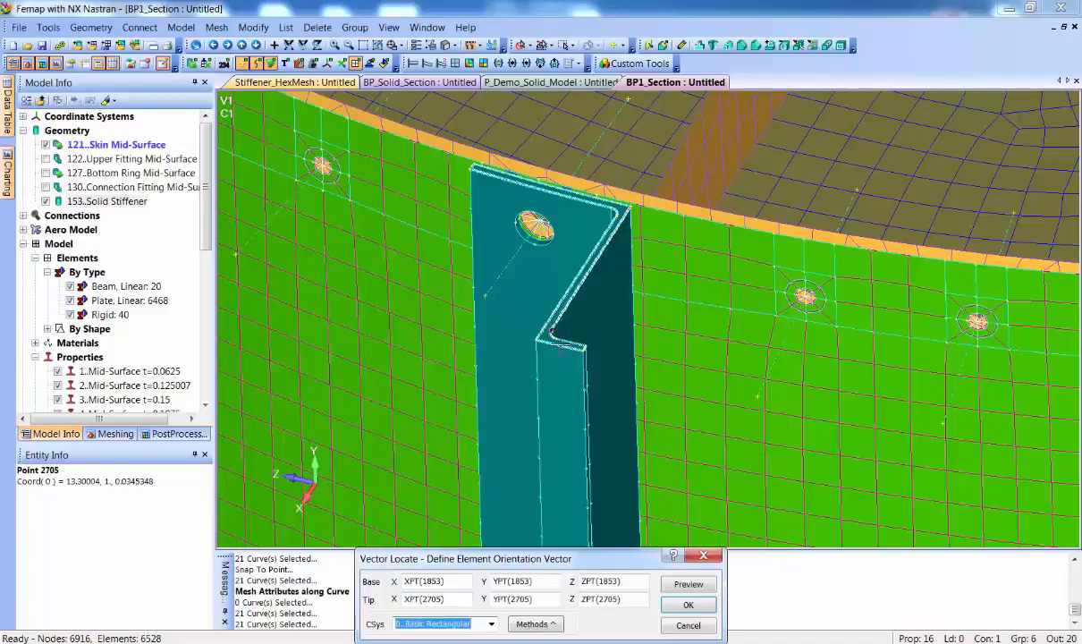
left_click(703, 591)
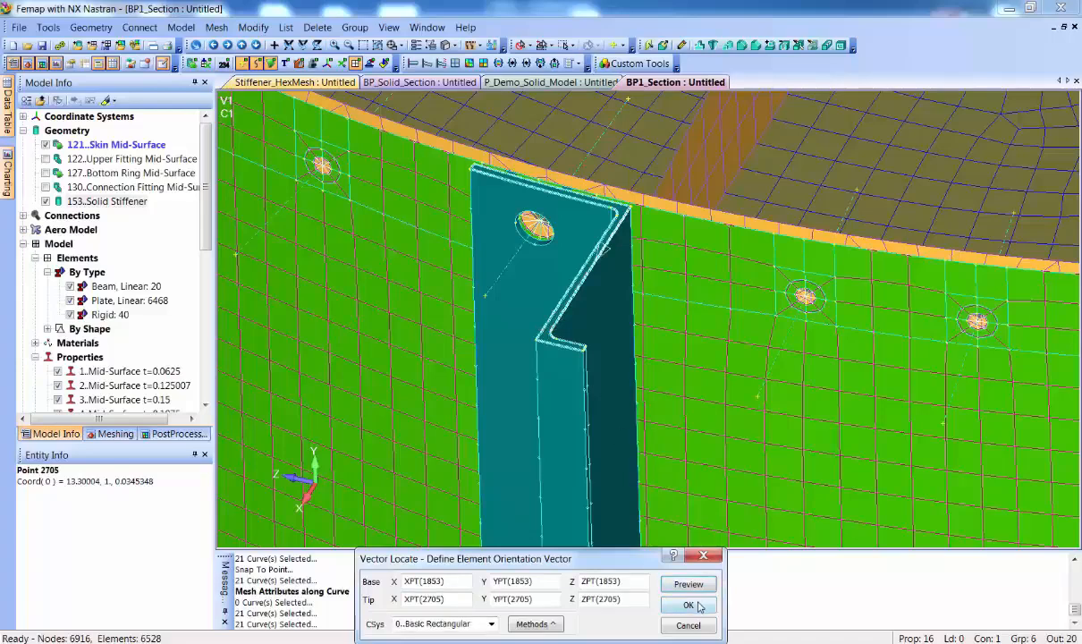
left_click(688, 606)
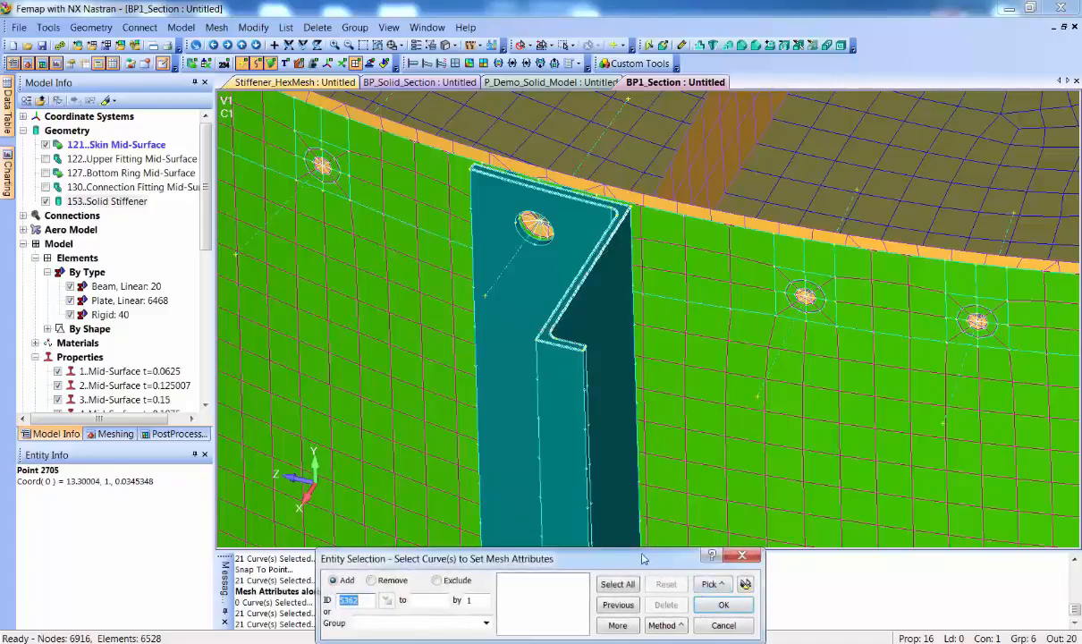
left_click(721, 628)
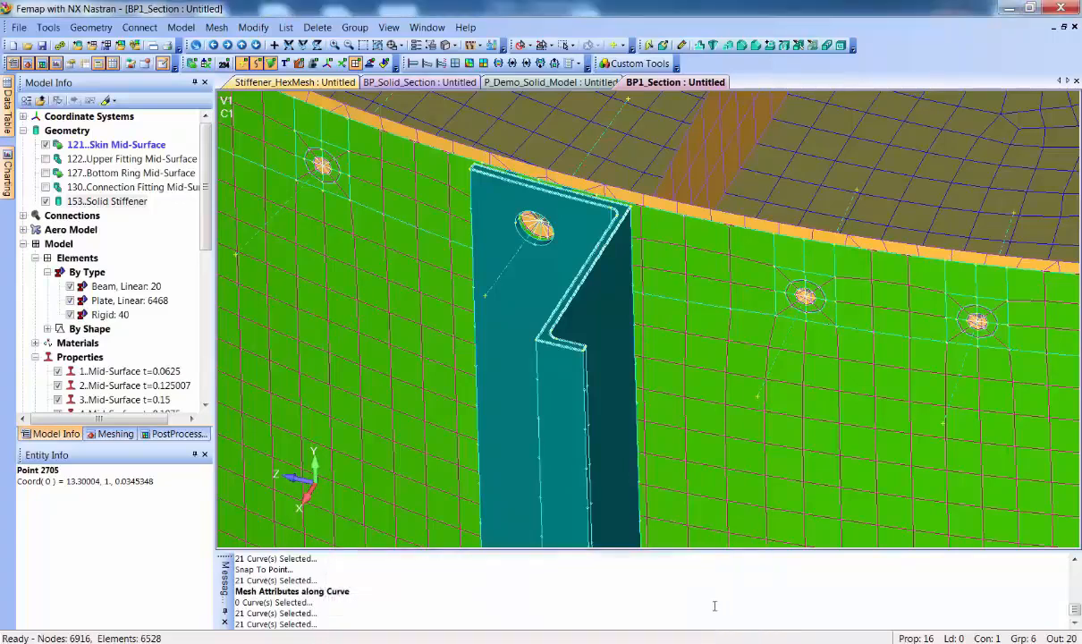
Hide the 153..Solid Stiffener geometry and turn on the Thickness/Cross Section display
left_click(45, 202)
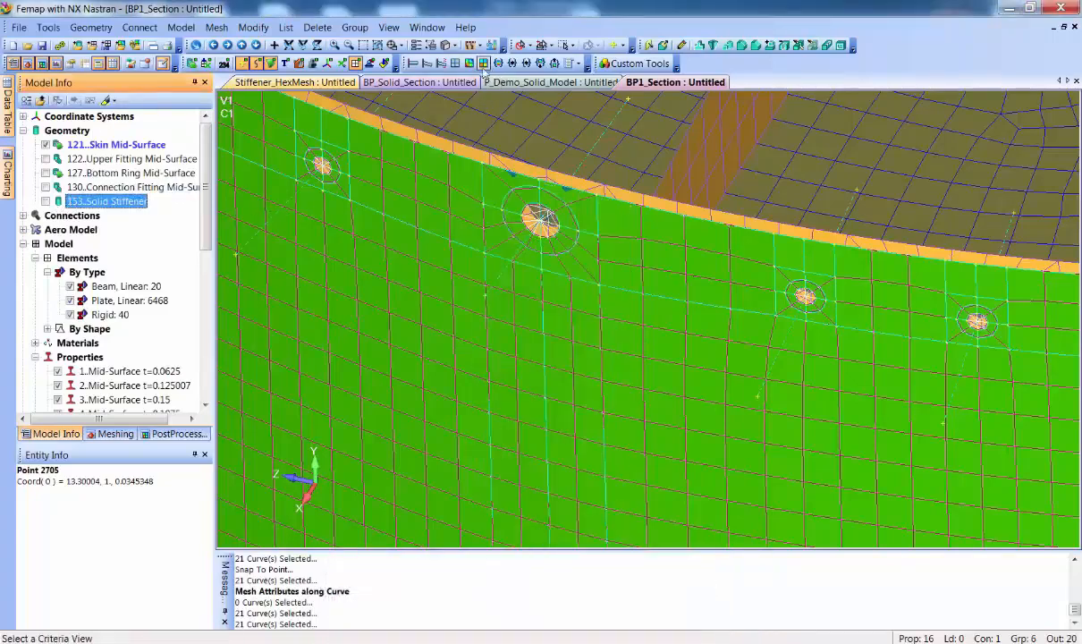
left_click(447, 44)
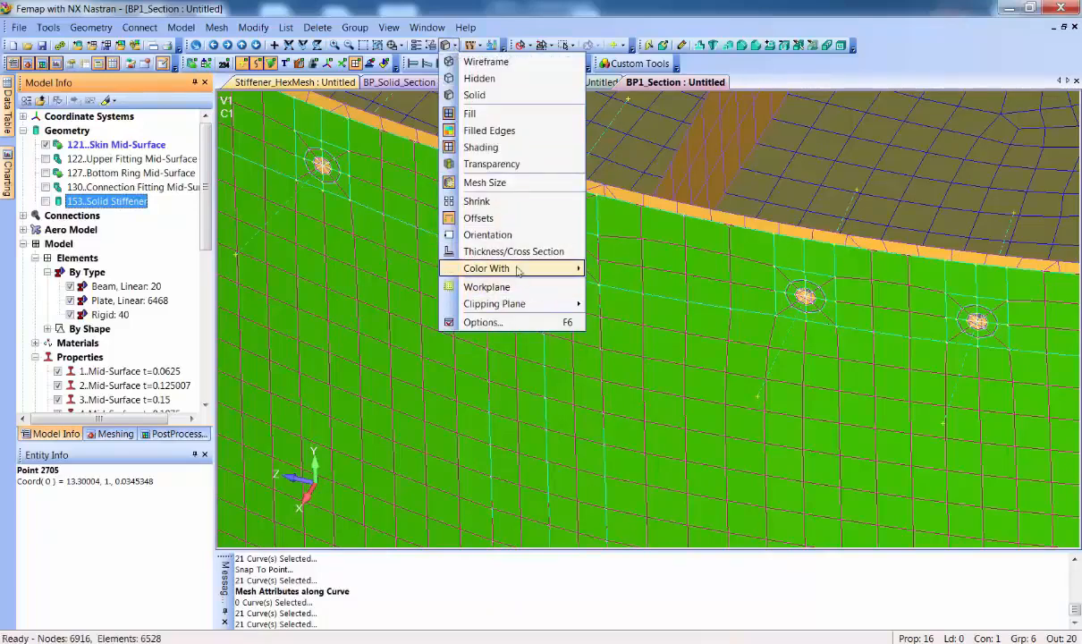
left_click(514, 251)
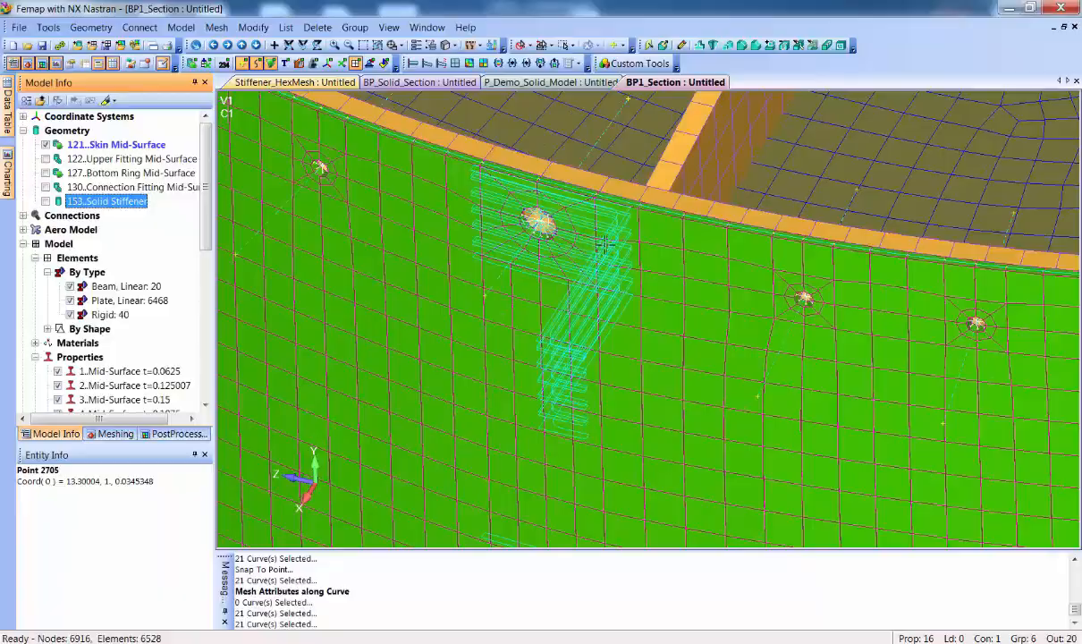
Examine the orientation of the displayed Z cross sections along the stiffener curves down to the skin's lower edge
scroll(623, 279, "down", 2)
scroll(623, 280, "down", 5)
mouse_move(714, 439)
middle_mouse_down("ctrl")
mouse_move(717, 255)
mouse_move(710, 300)
mouse_move(681, 309)
middle_mouse_up("ctrl")
middle_click_drag(677, 430, 676, 308, "ctrl")
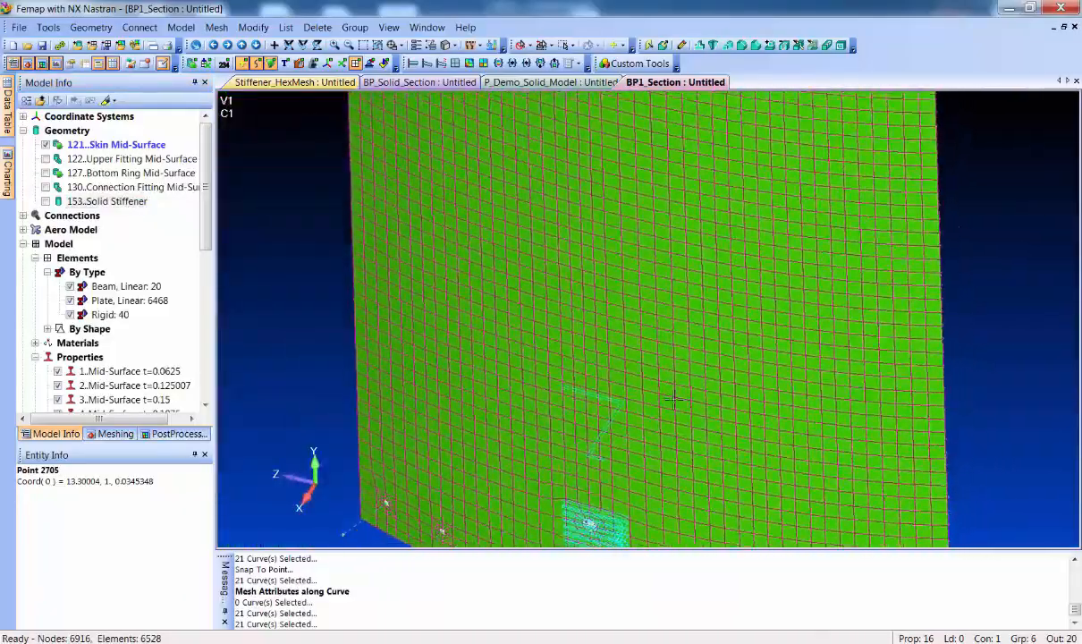
middle_click_drag(679, 465, 677, 301, "ctrl")
middle_click_drag(684, 406, 682, 345, "ctrl")
middle_click_drag(671, 437, 687, 389, "ctrl")
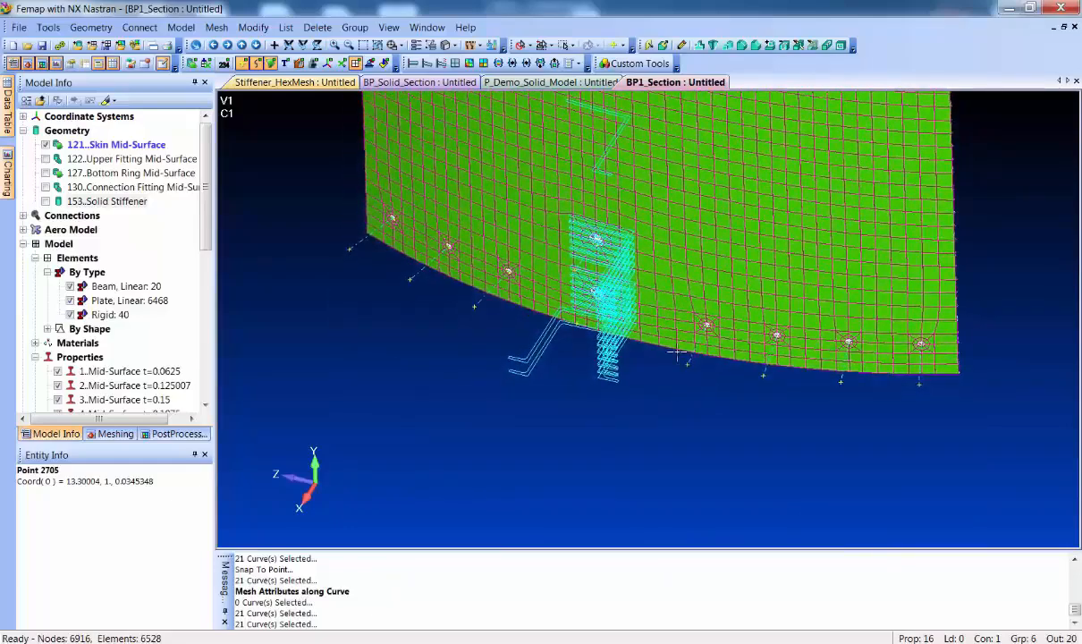
scroll(667, 348, "up", 3)
scroll(667, 349, "up", 3)
middle_click_drag(666, 350, 631, 371)
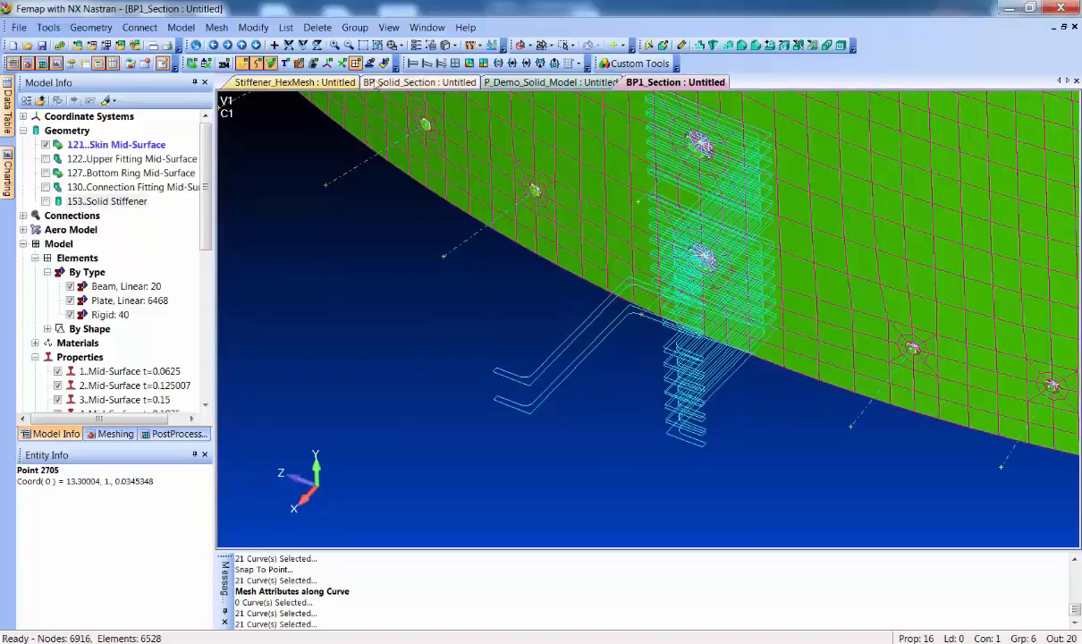
Reverse the element direction in the mesh attributes of the lowest stiffener curve, keeping the Z-Stiffener property and orientation vector
left_click(217, 27)
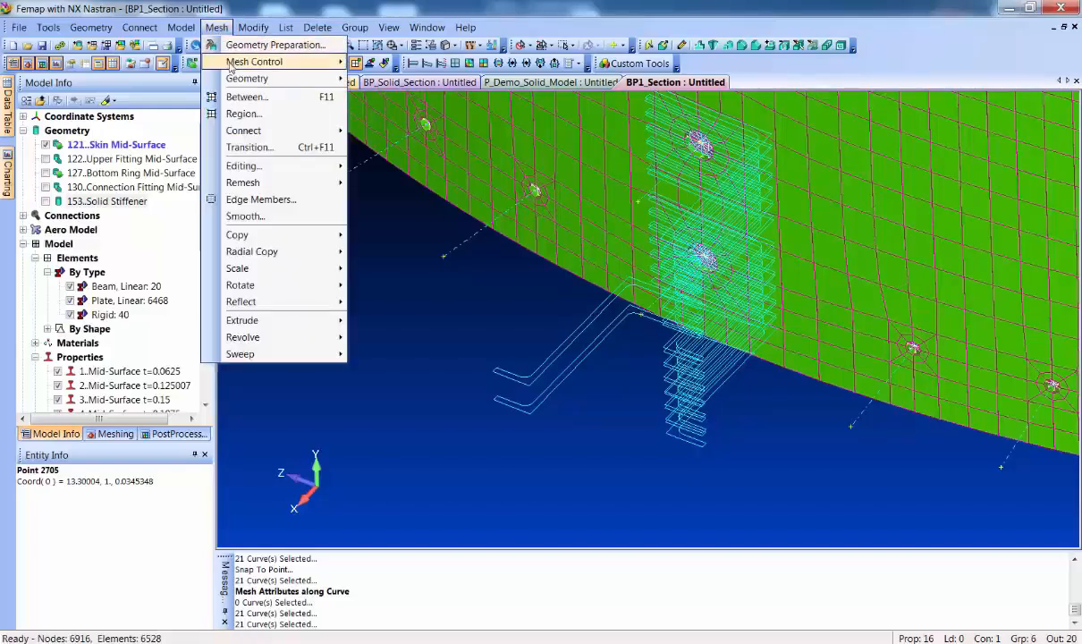
mouse_move(268, 62)
left_click(425, 236)
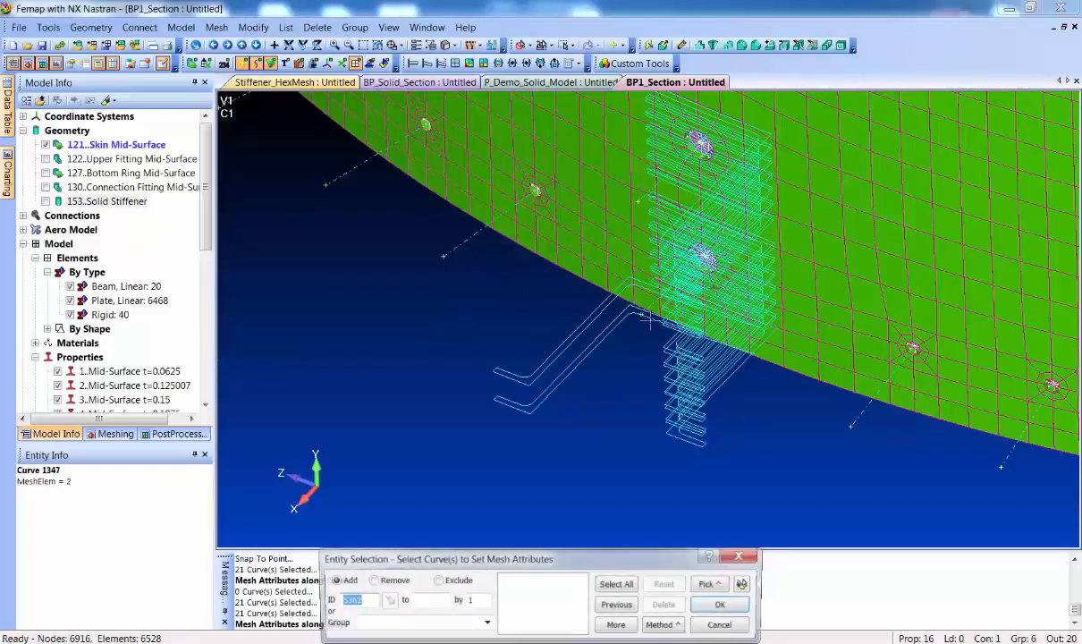
left_click(704, 317)
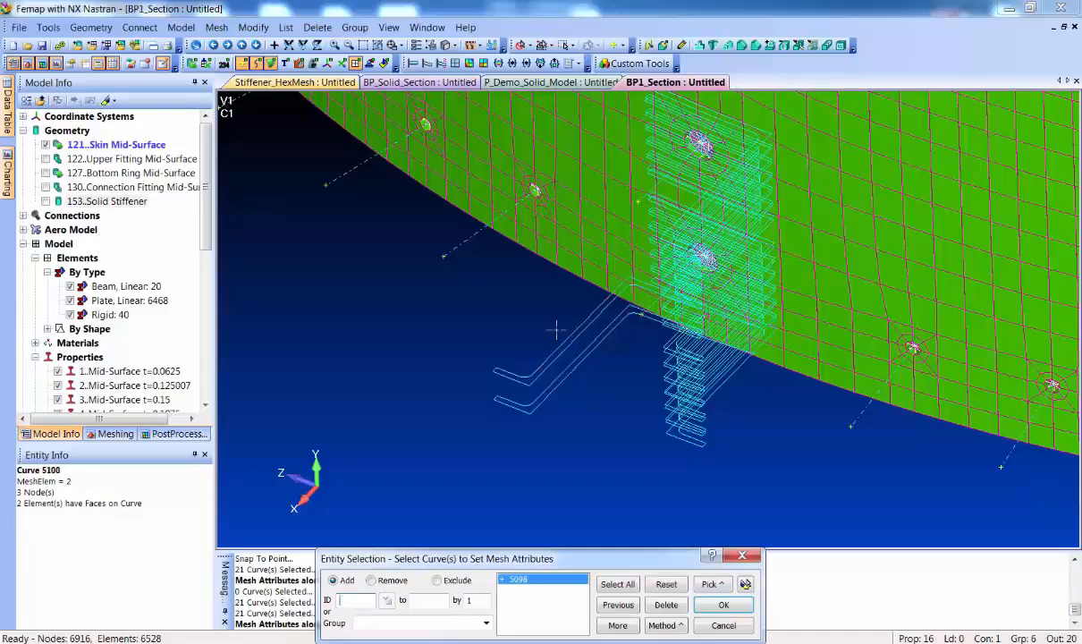
left_click(723, 605)
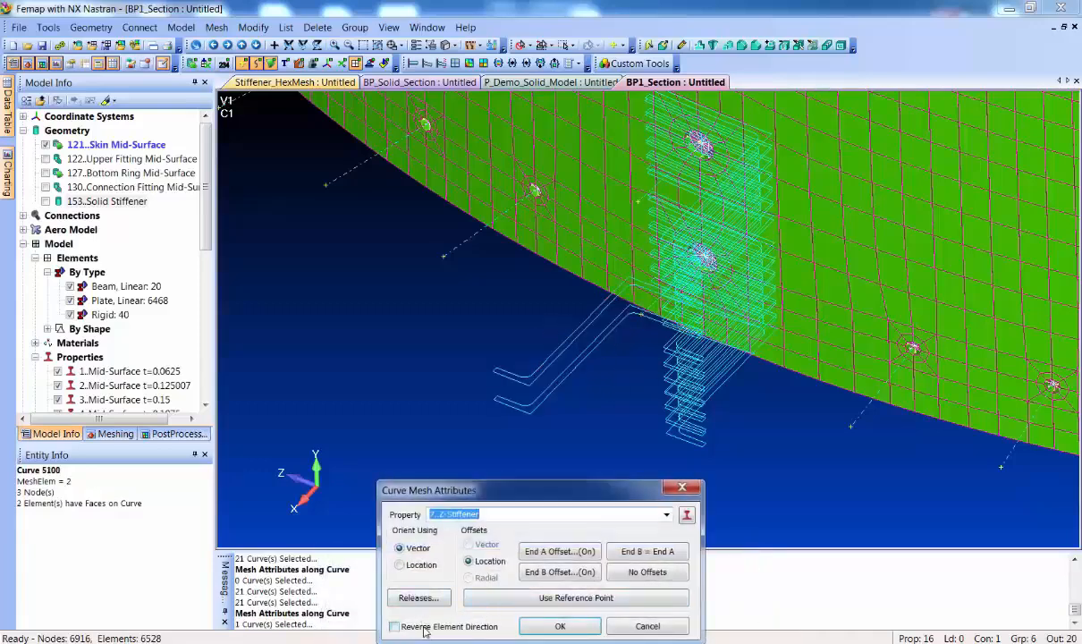
left_click(560, 626)
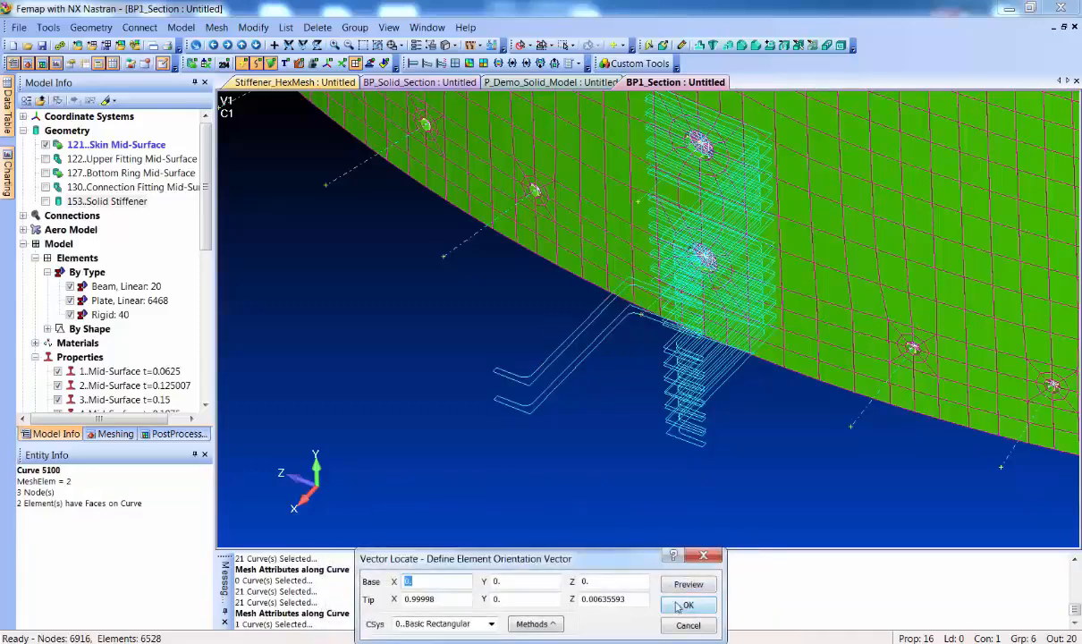
left_click(683, 606)
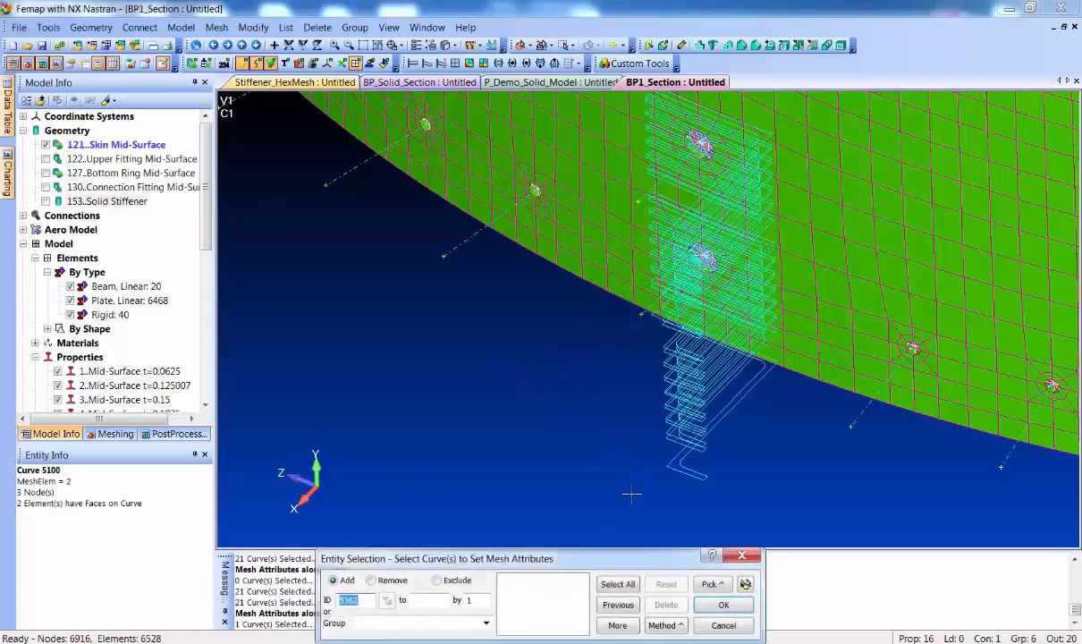
left_click(732, 626)
Mesh the curves of the 6..Stiffener Curves group with elements and nodes, using their assigned meshing attributes
scroll(605, 368, "down", 5)
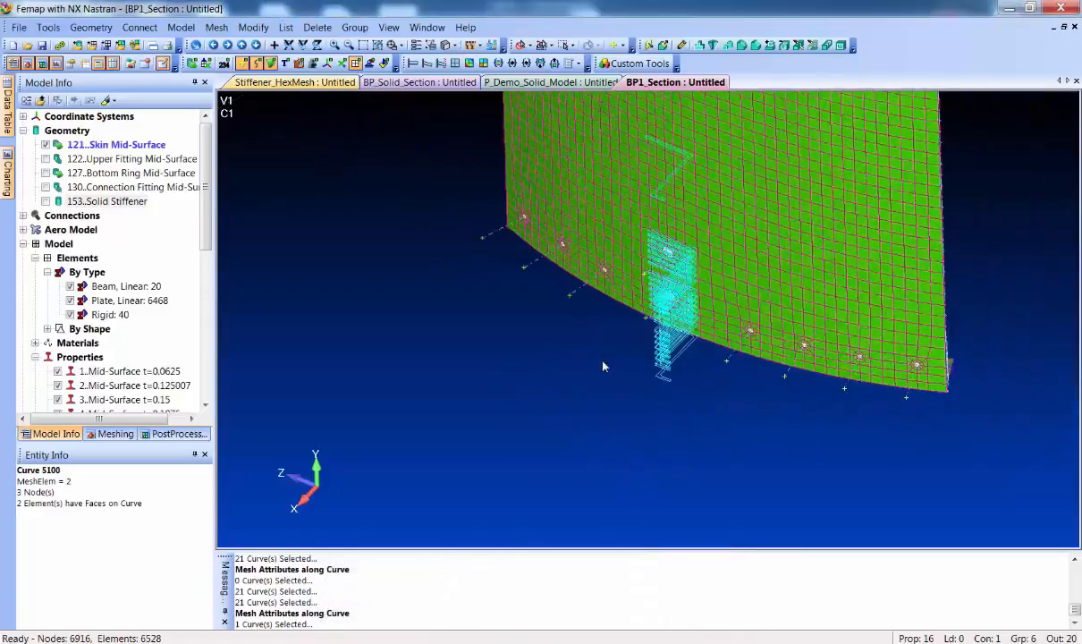
scroll(603, 367, "down", 1)
middle_click_drag(606, 209, 498, 387, "ctrl")
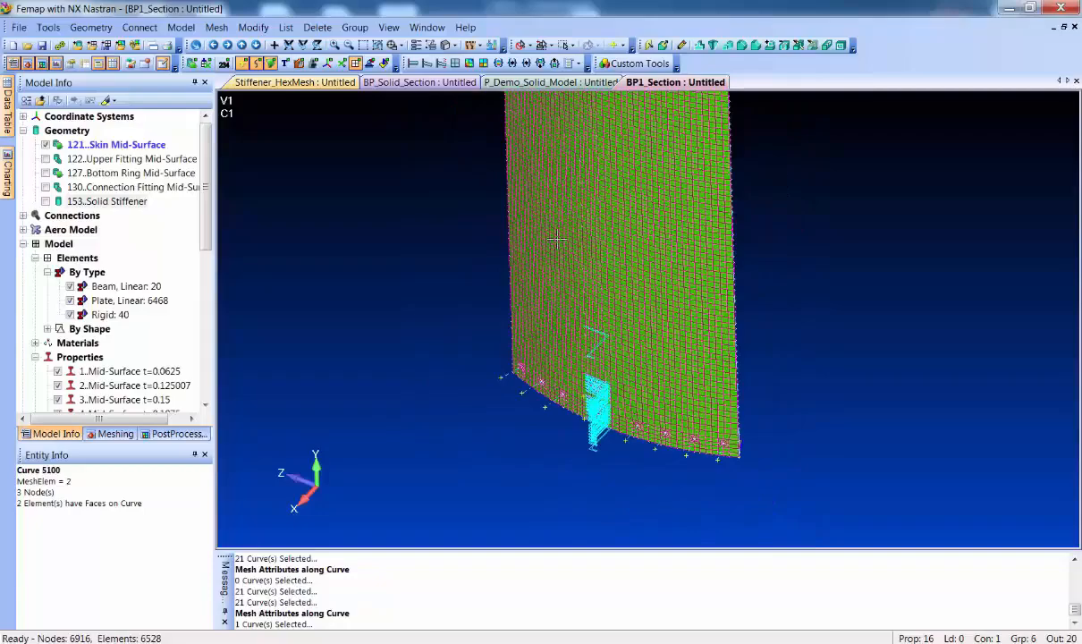
middle_click_drag(557, 239, 543, 338)
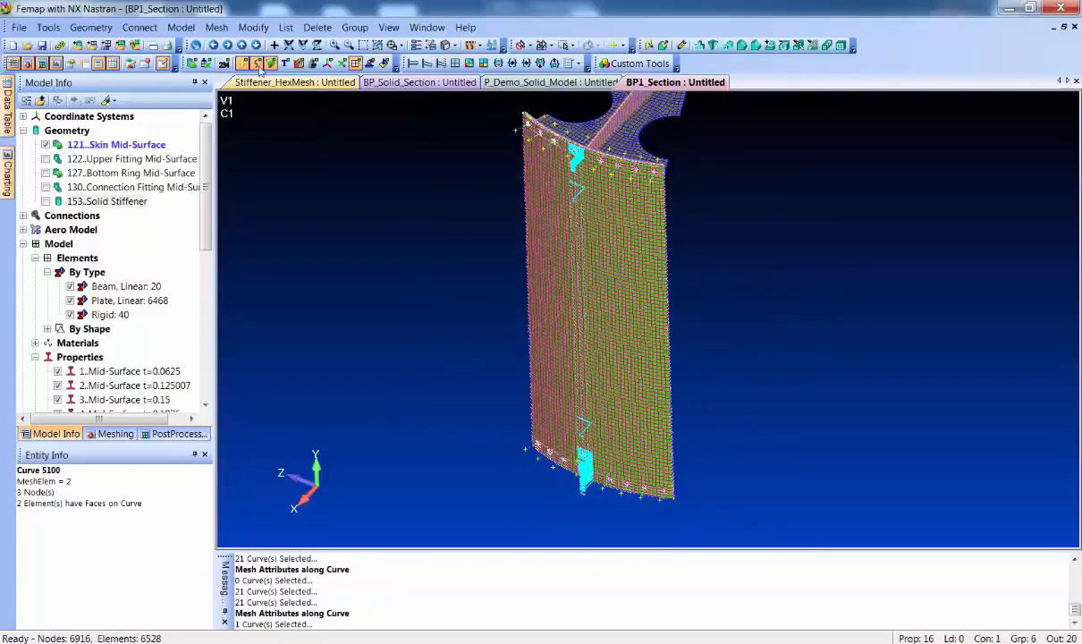
left_click(217, 27)
mouse_move(239, 80)
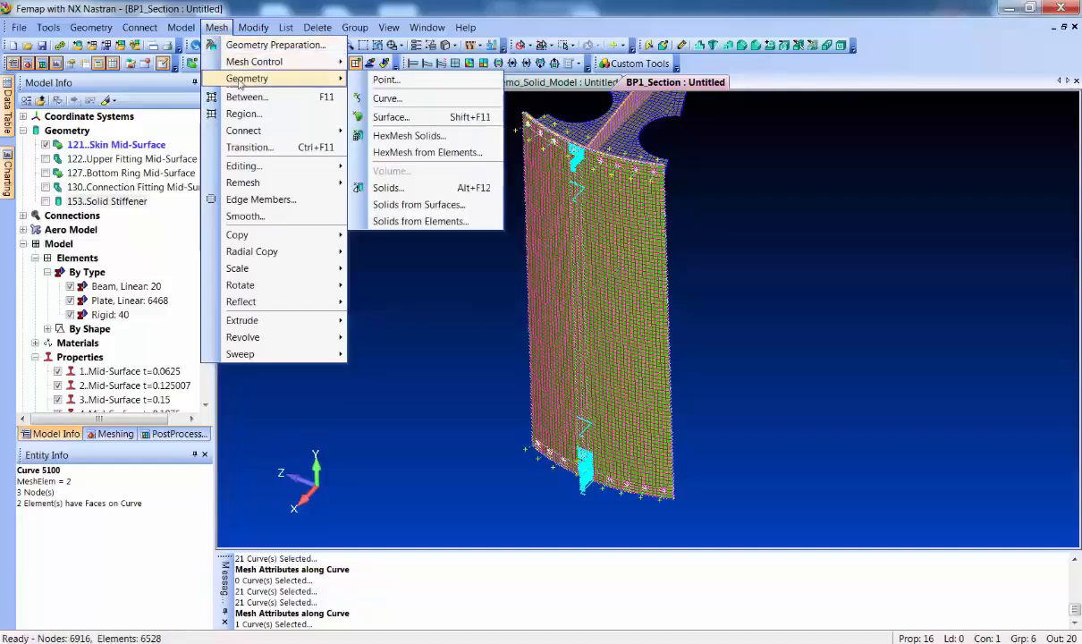
left_click(397, 98)
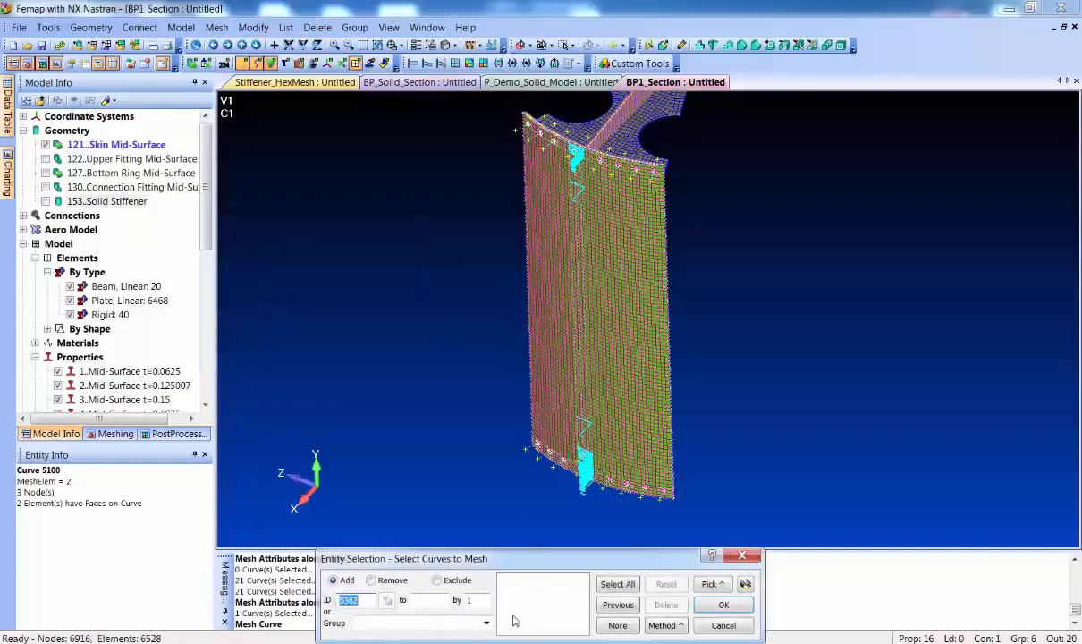
left_click(487, 623)
left_click(420, 591)
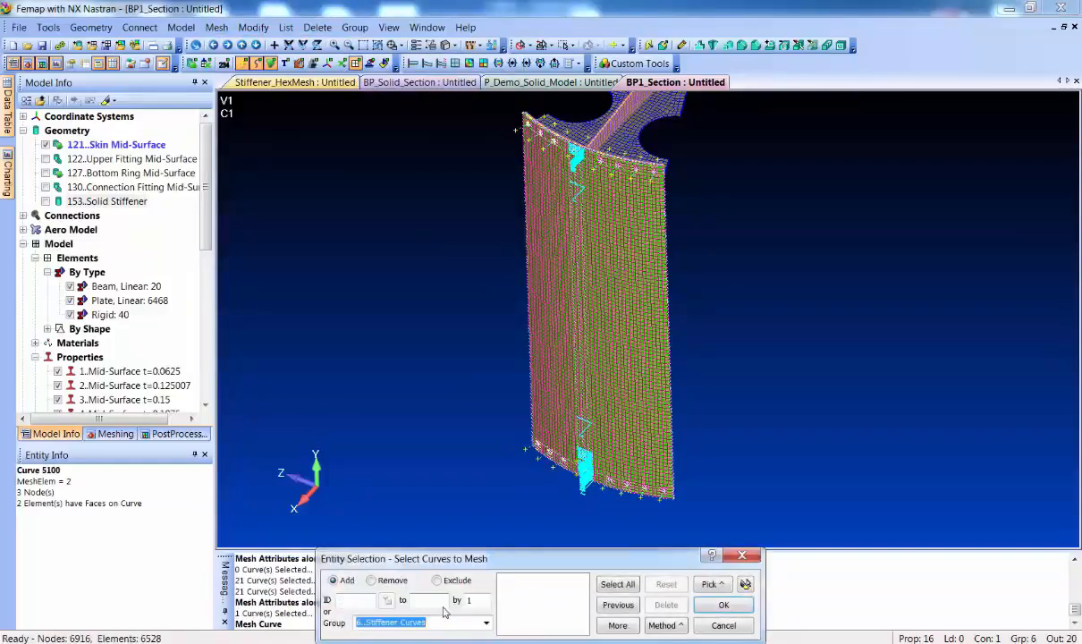
left_click(720, 608)
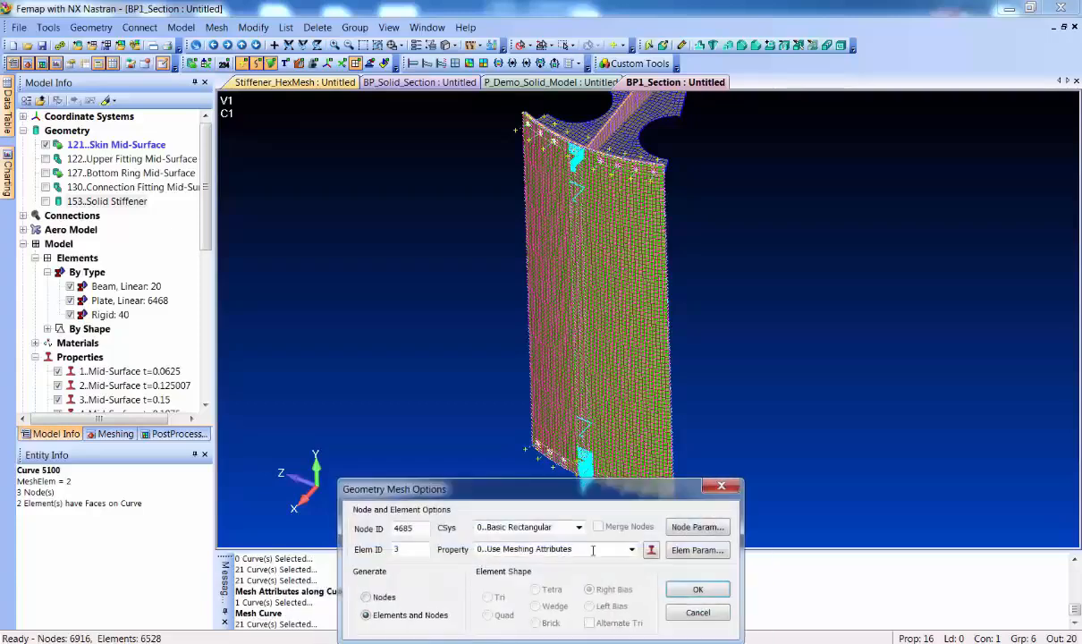
left_click(695, 592)
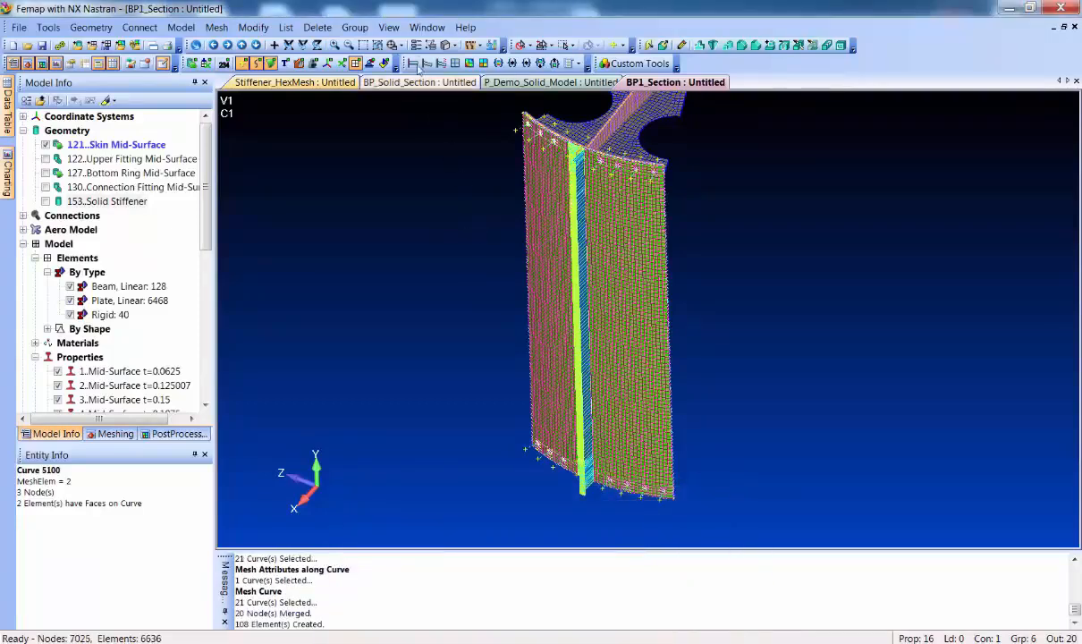
Examine the meshed Z-section beams close up at the stiffener's upper end and along the whole skin
left_click(363, 44)
left_click(535, 141)
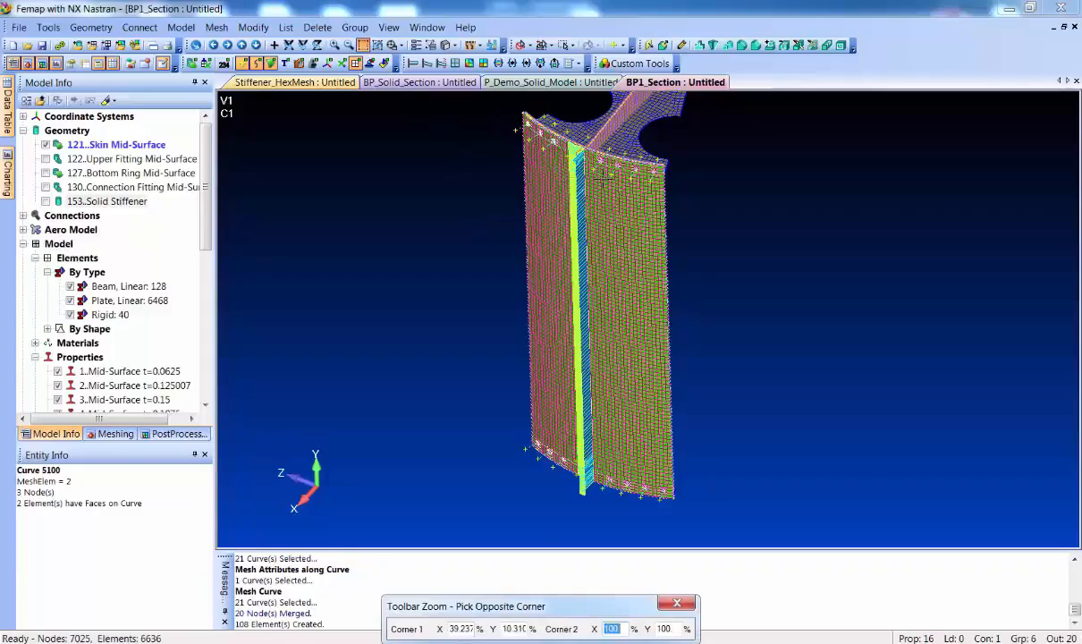
left_click(601, 178)
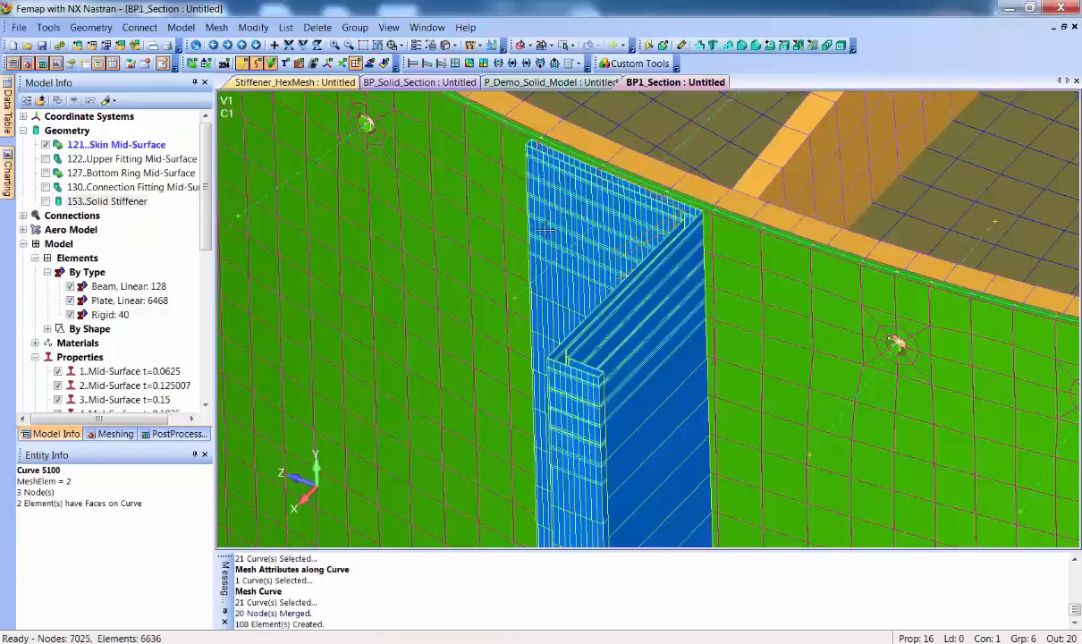
scroll(571, 308, "down", 5)
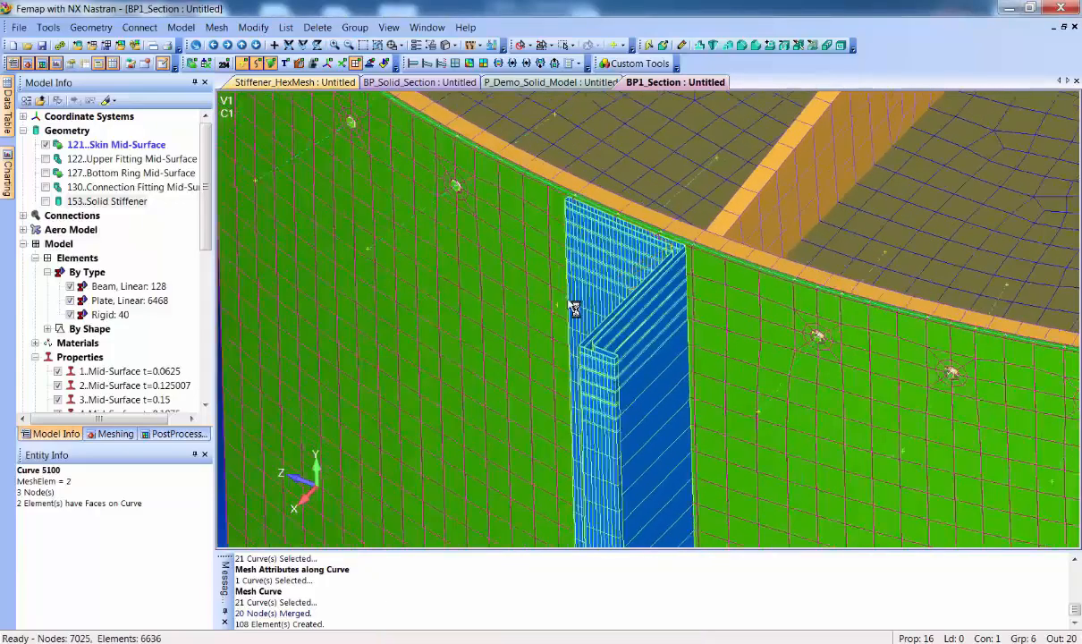
scroll(573, 319, "down", 3)
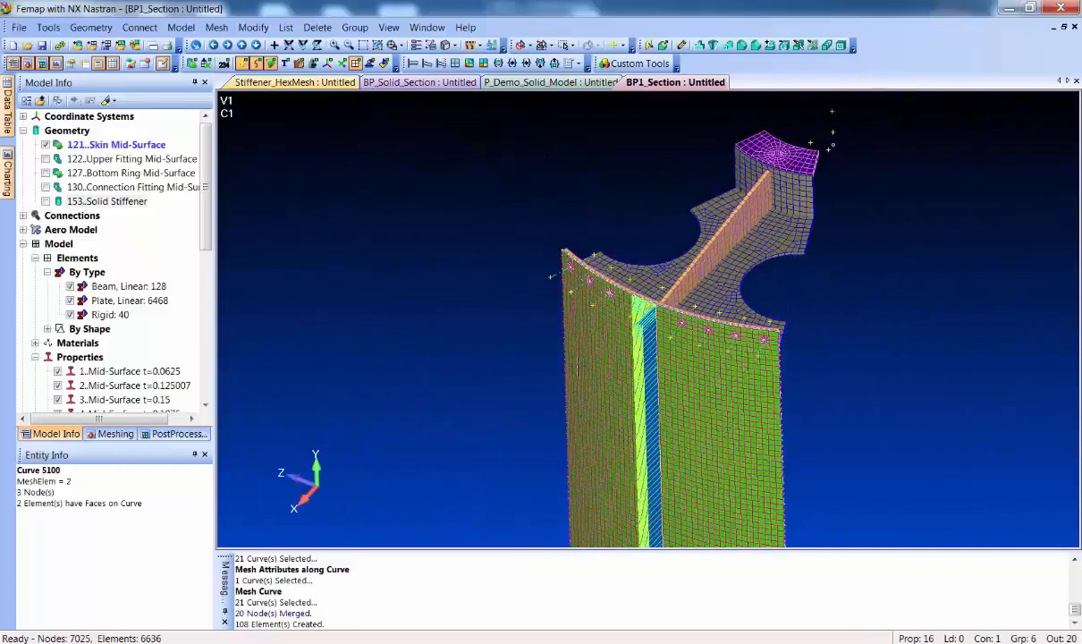
middle_click_drag(578, 383, 525, 189, "ctrl")
middle_click_drag(490, 305, 462, 263)
scroll(486, 271, "down", 3)
Check all of the model's nodes for coincidence, preview the coincident nodes with ID labels, and merge them
left_click(49, 27)
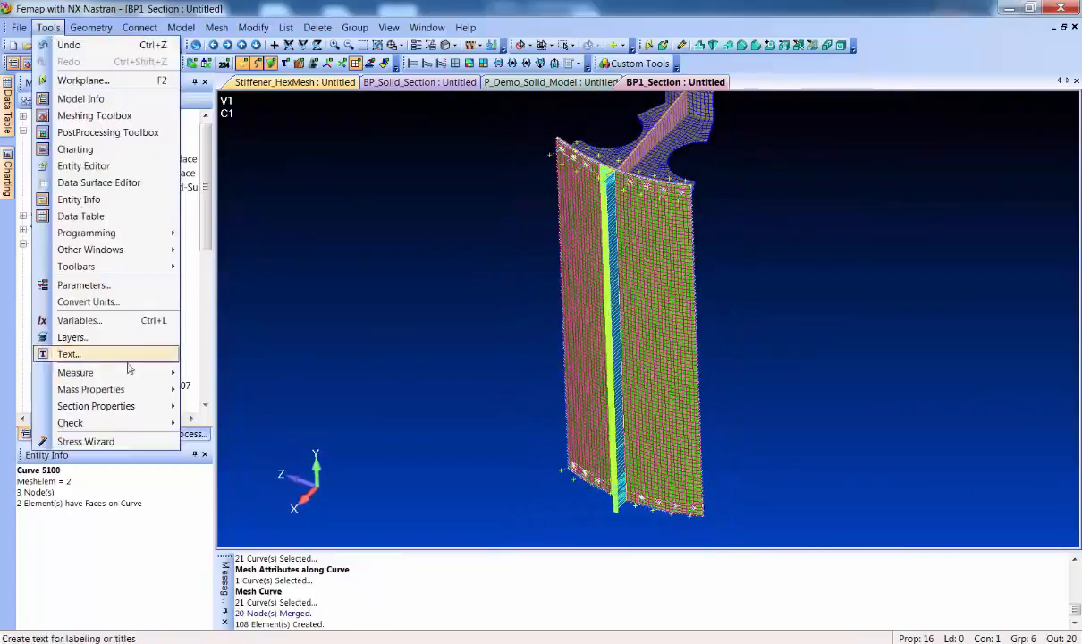
mouse_move(135, 420)
left_click(254, 459)
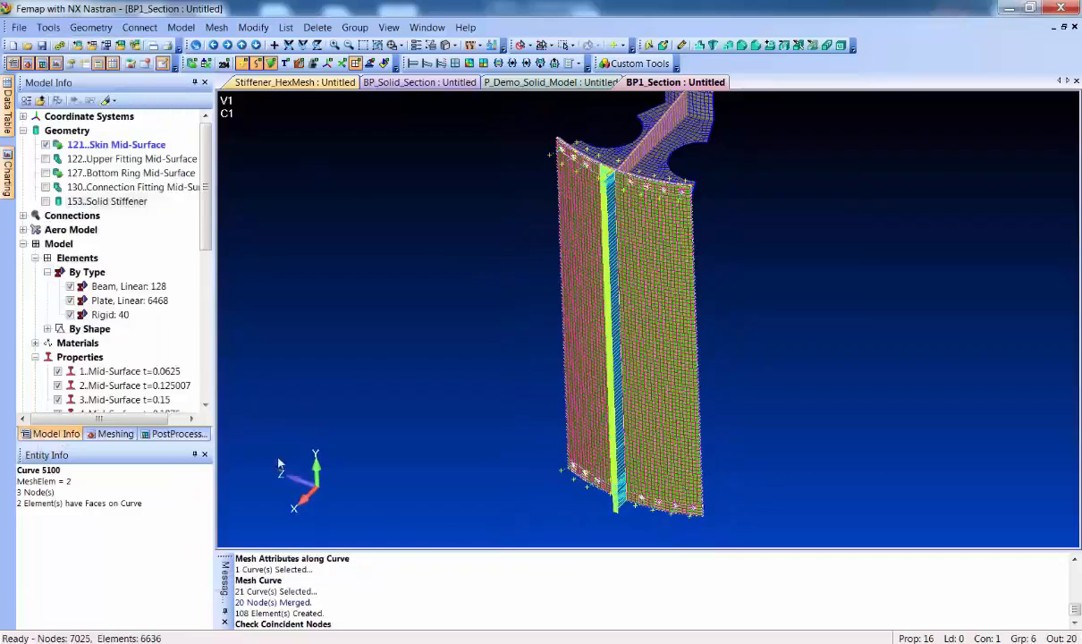
left_click(617, 584)
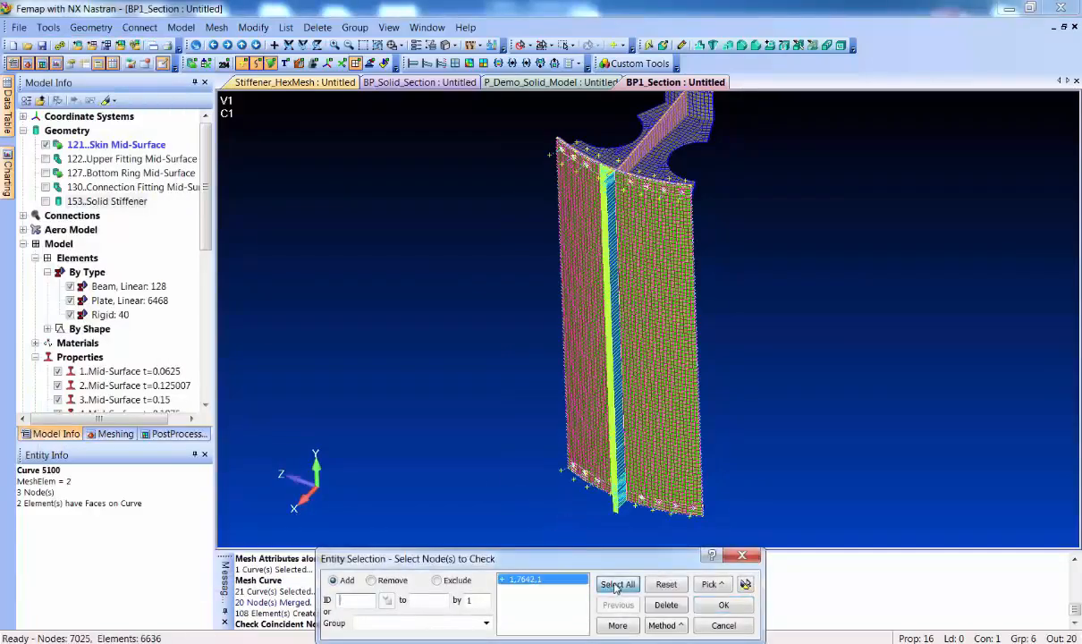
key("Return")
left_click(447, 399)
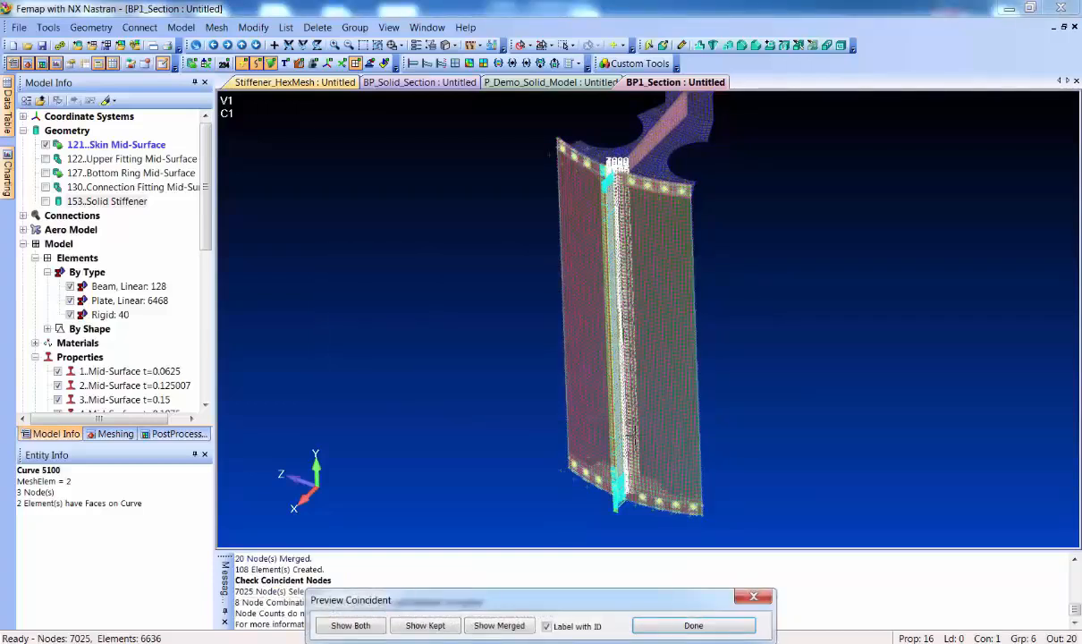
left_click(691, 624)
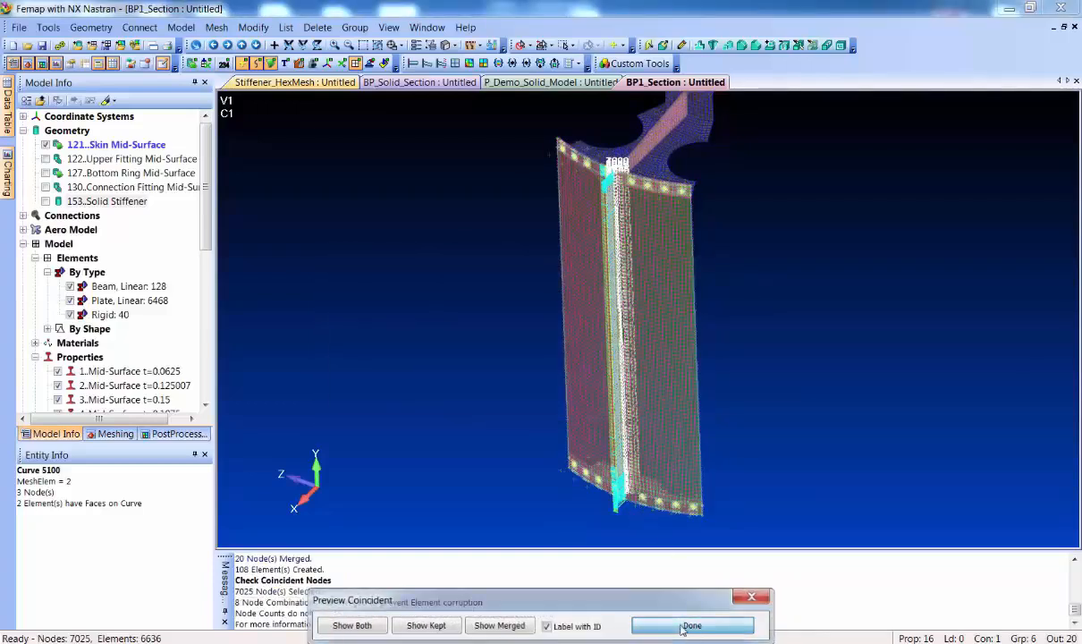
left_click(573, 397)
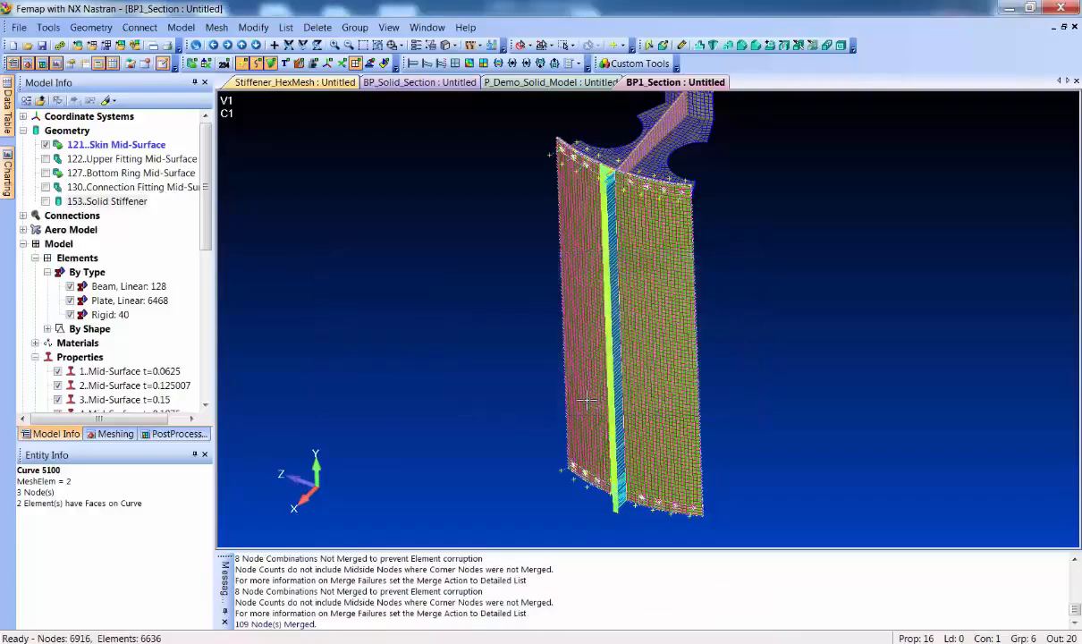
middle_click_drag(562, 345, 608, 407)
scroll(609, 407, "down", 2)
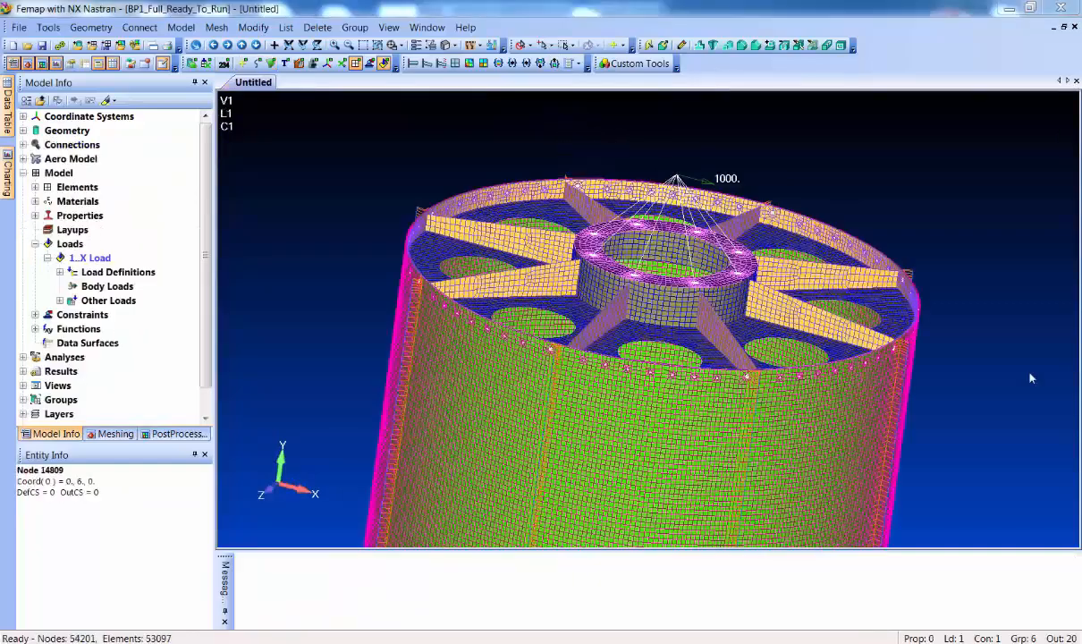
Copy the X Load set of the full cylinder model twice to obtain two additional load sets
middle_click_drag(969, 494, 955, 379, "ctrl")
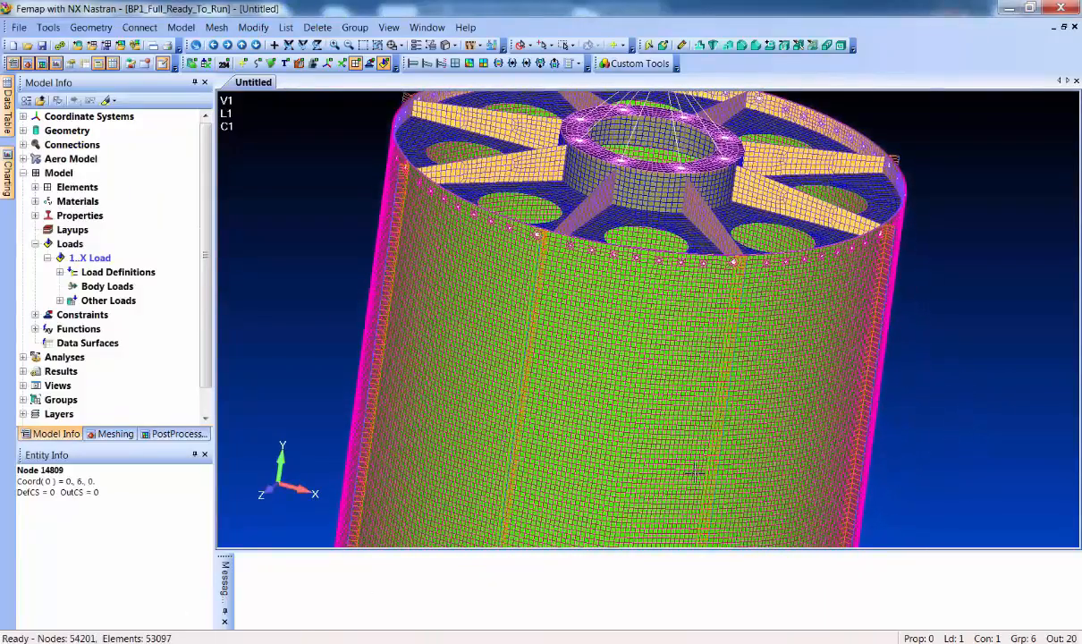
scroll(722, 420, "down", 2)
middle_click_drag(722, 421, 656, 384)
scroll(637, 315, "up", 4)
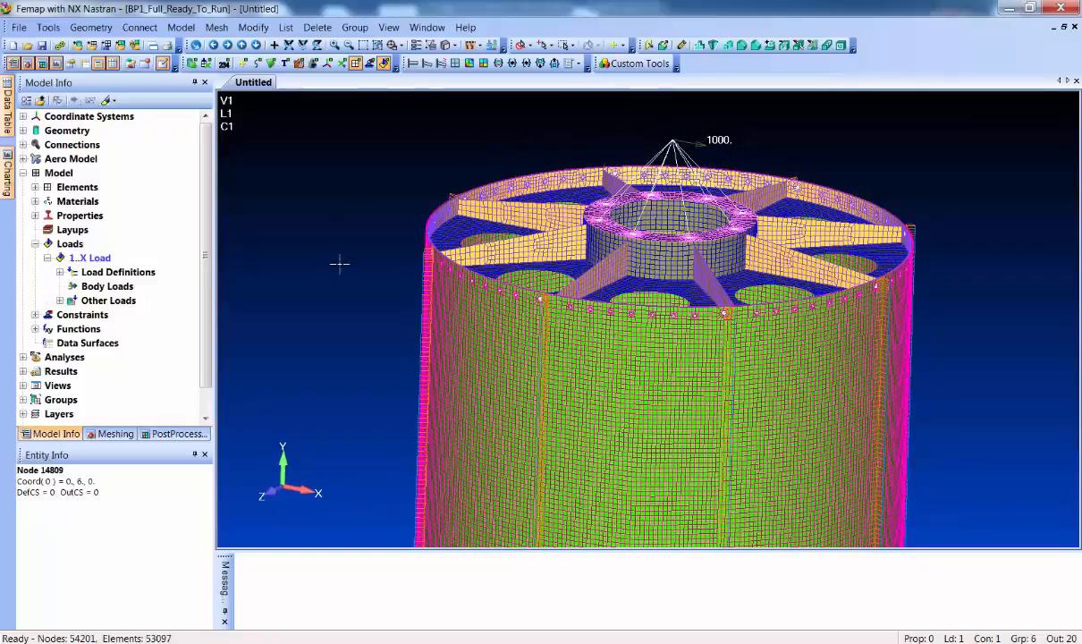
right_click(90, 260)
left_click(130, 305)
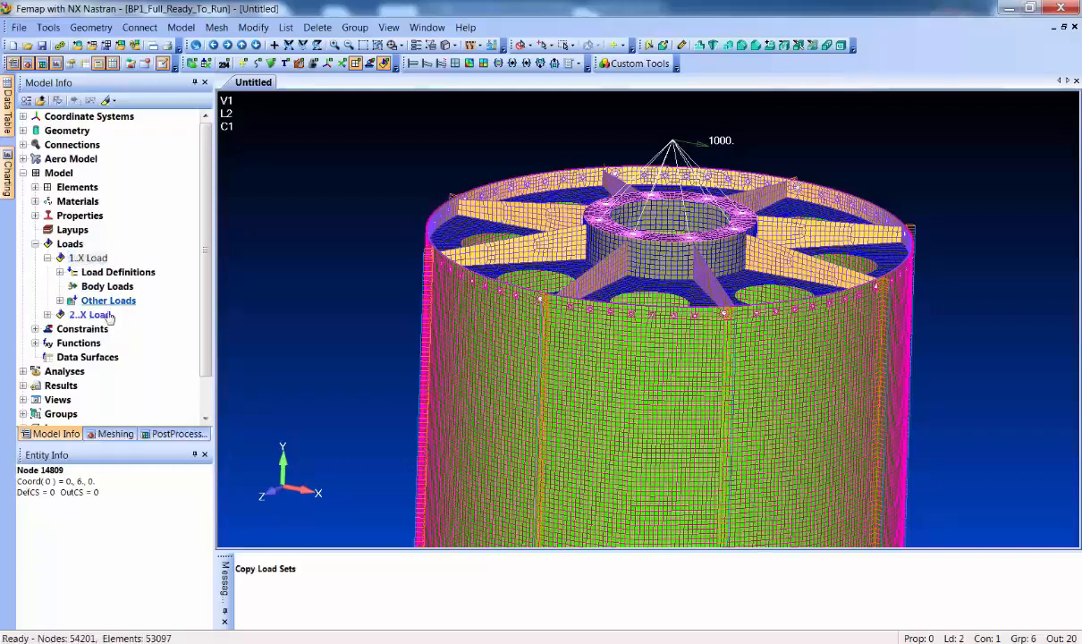
right_click(98, 315)
left_click(134, 356)
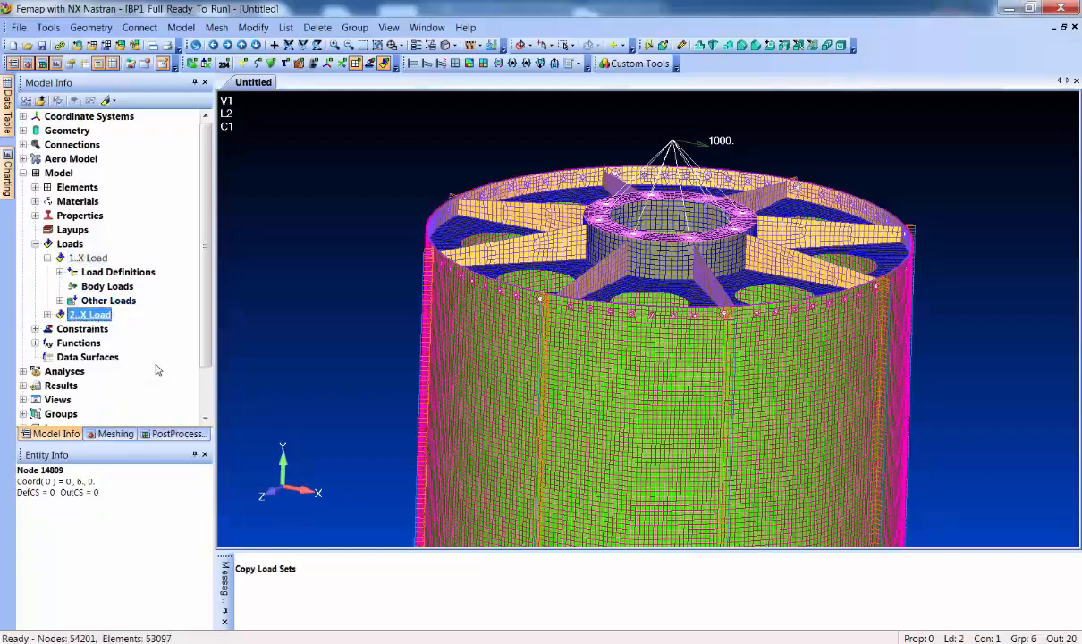
Rename the second load set as Y Load
left_click(48, 315)
left_click(93, 316)
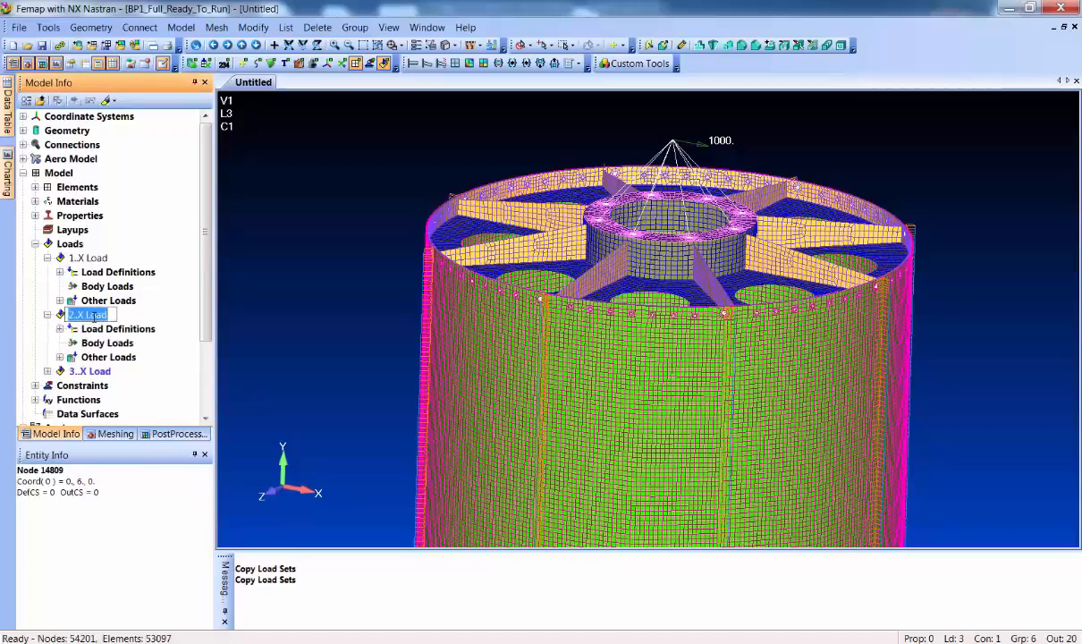
type("Y Load")
left_click(93, 328)
Edit the Force on Node definition in the Y Load set, setting its FX component to 0
left_click(60, 329)
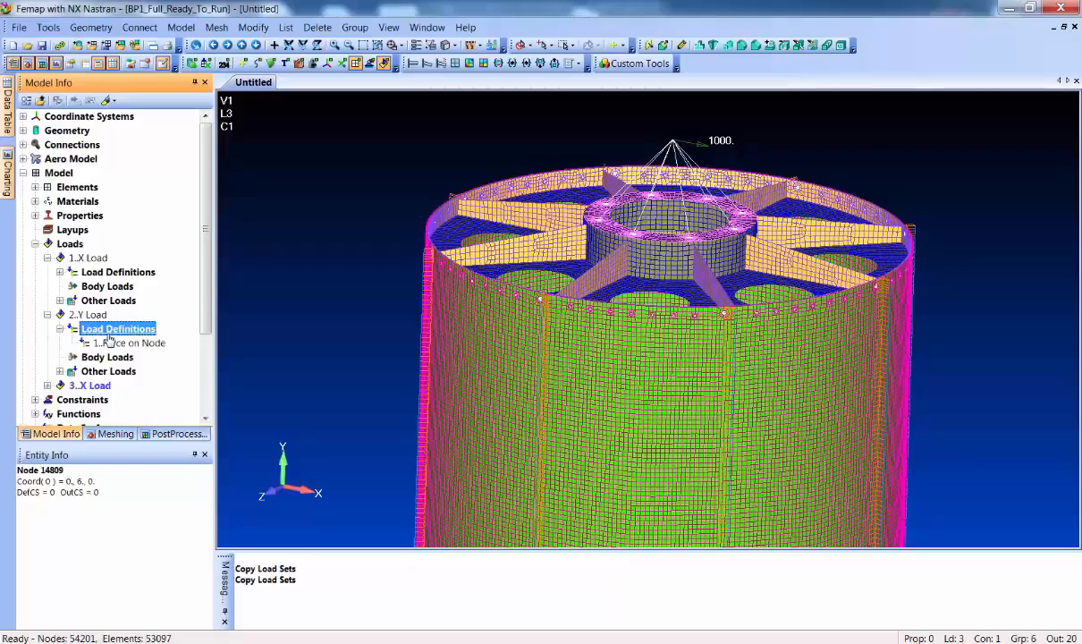
right_click(106, 343)
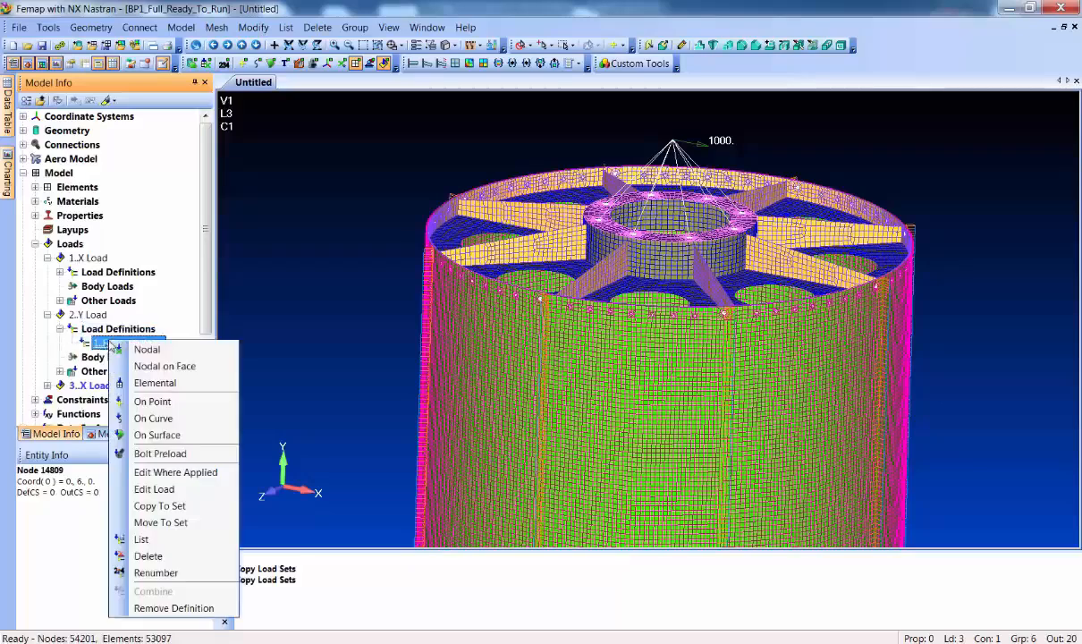
left_click(176, 488)
left_click_drag(496, 513, 394, 497)
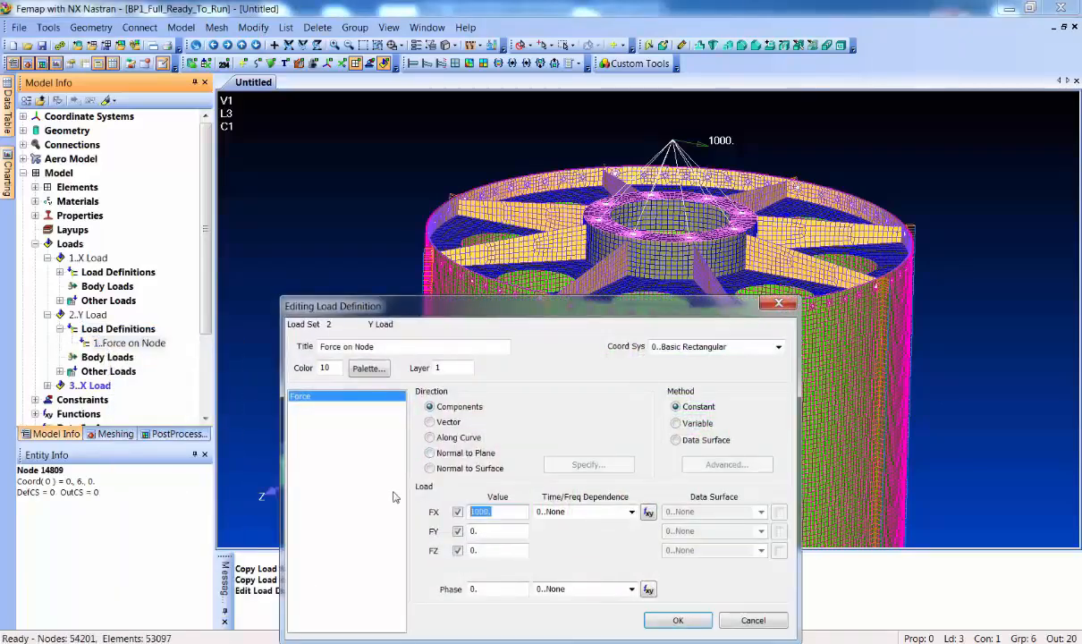
type("0")
key("Tab")
key("Tab")
key("Tab")
key("Tab")
key("Return")
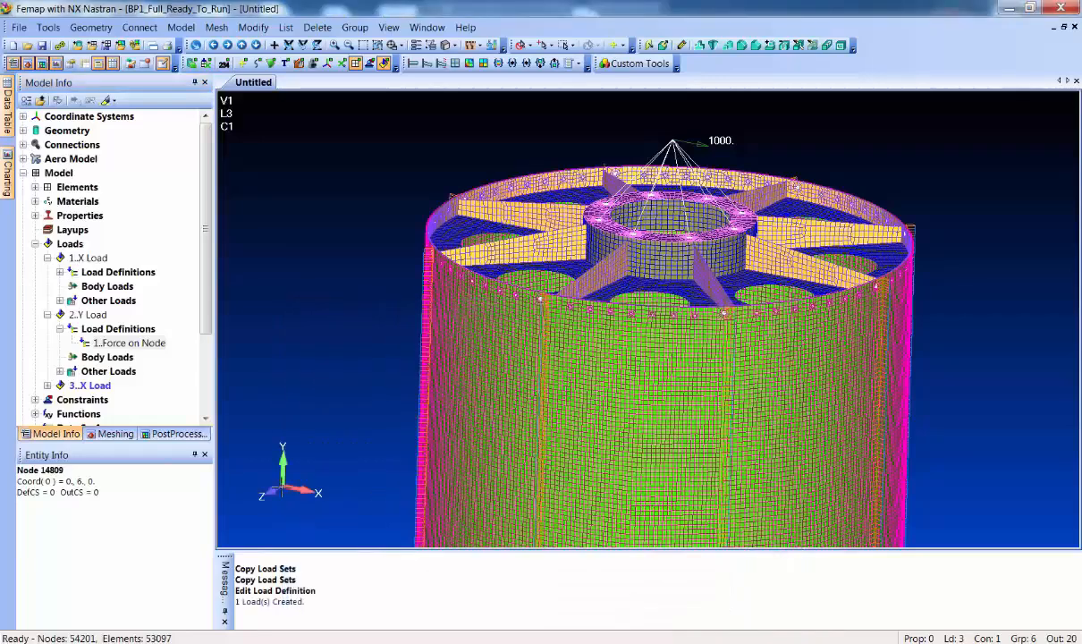
Rename the third load set as Z Load
left_click(48, 386)
left_click(100, 372)
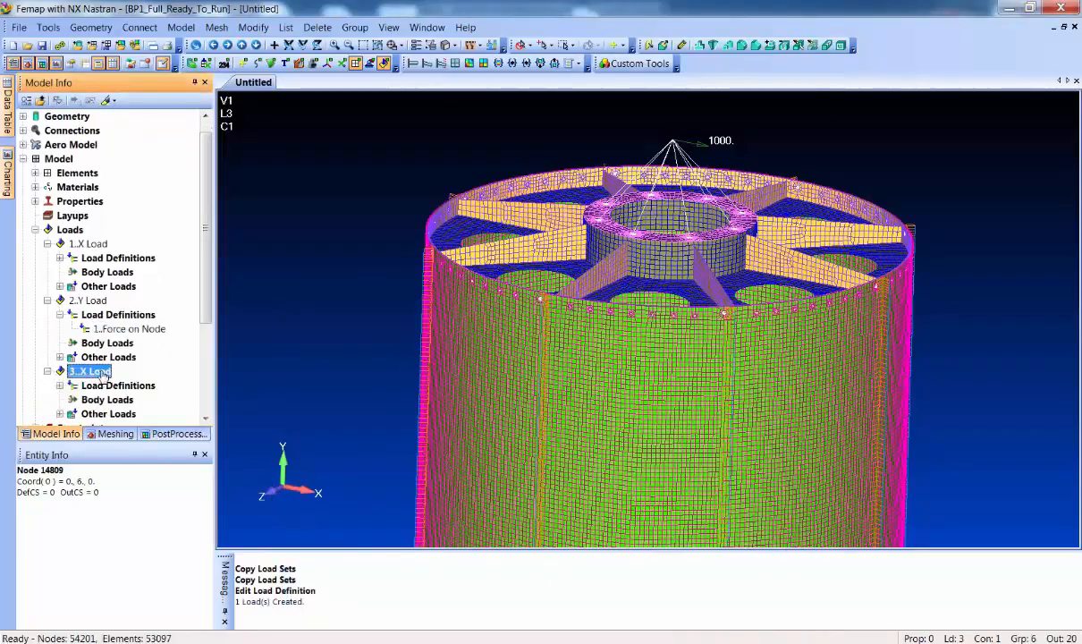
left_click(103, 374)
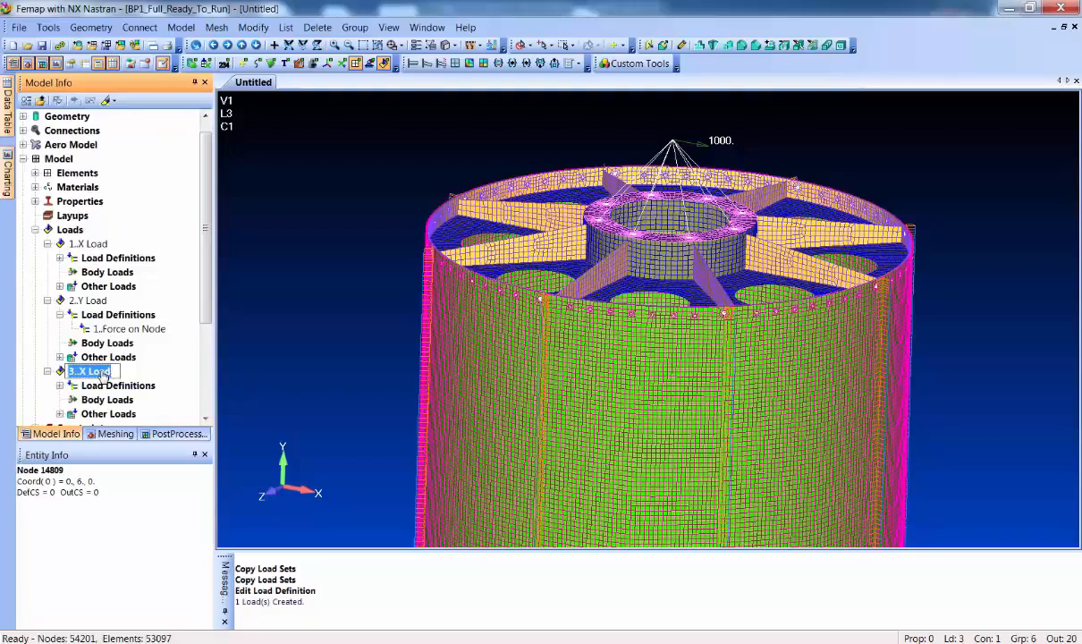
key("BackSpace")
type("Z ")
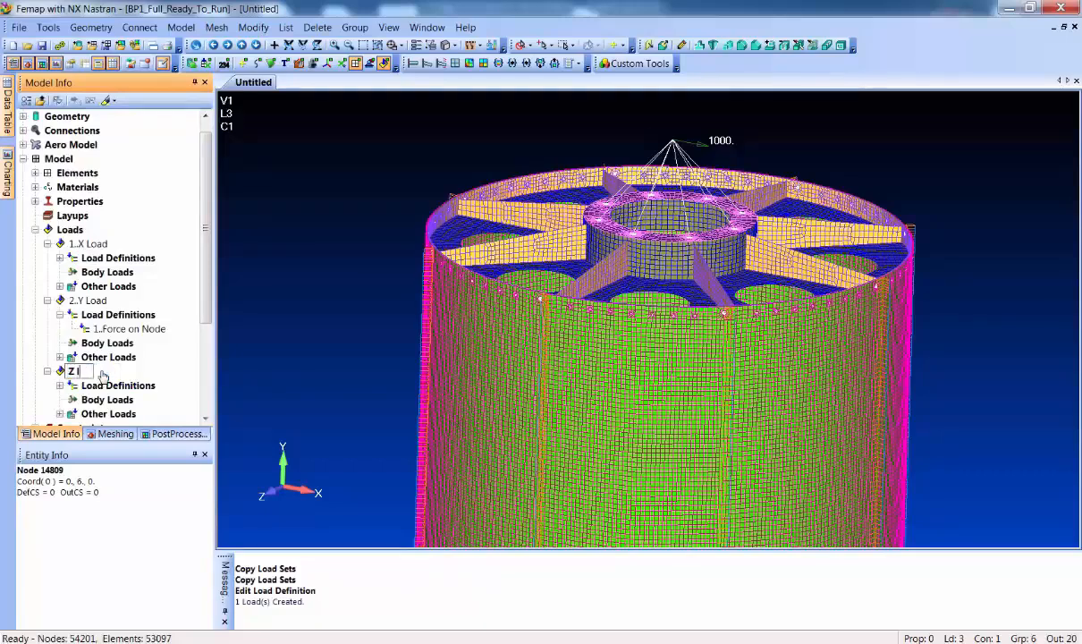
type("Load")
key("Return")
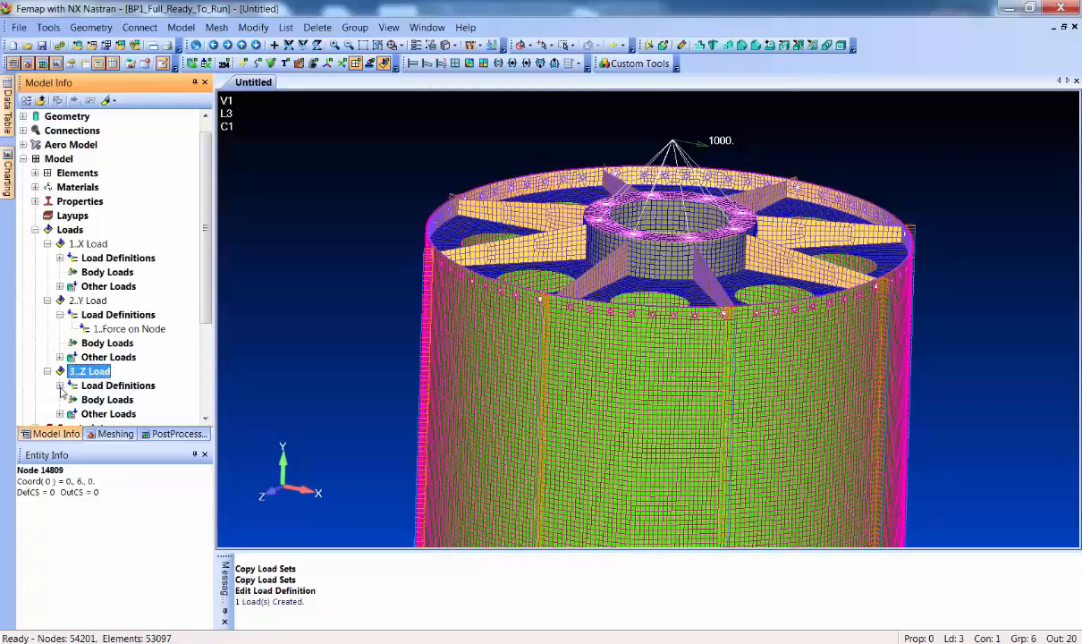
Edit the Force on Node definition in the Z Load set, setting FX to 0 and FZ to 1000
left_click(60, 385)
right_click(107, 399)
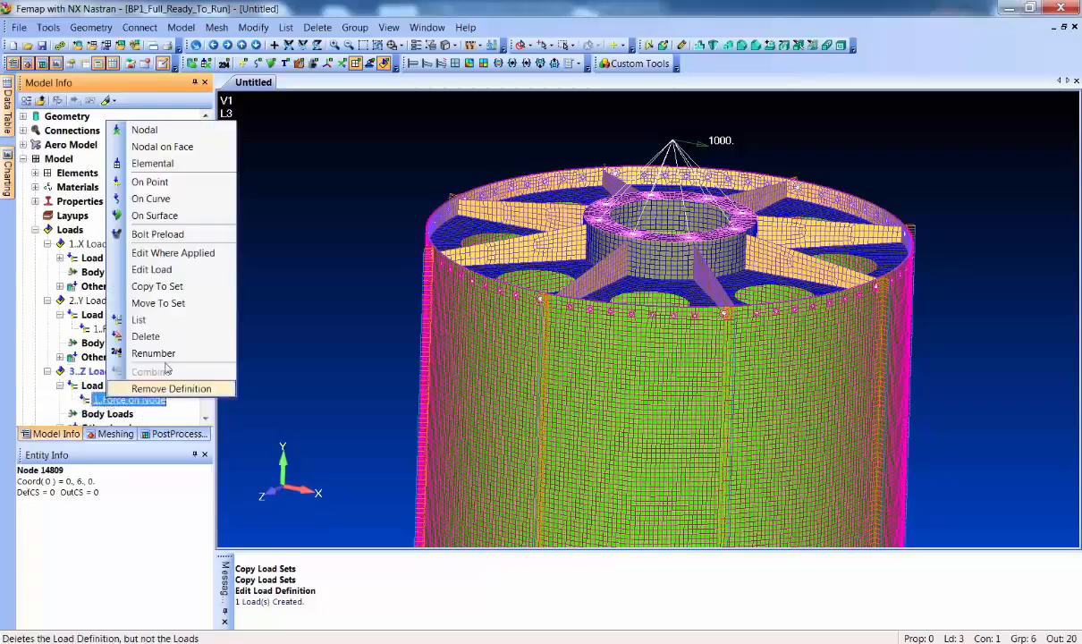
left_click(159, 268)
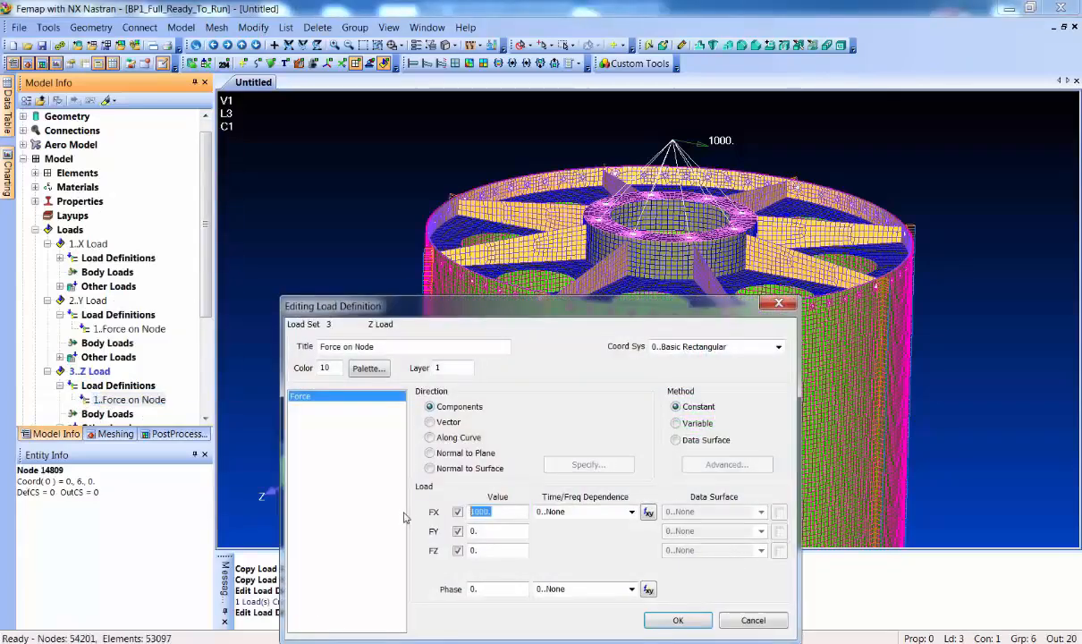
type("0")
key("Tab")
key("Tab")
key("Tab")
key("Tab")
type("1000")
key("Return")
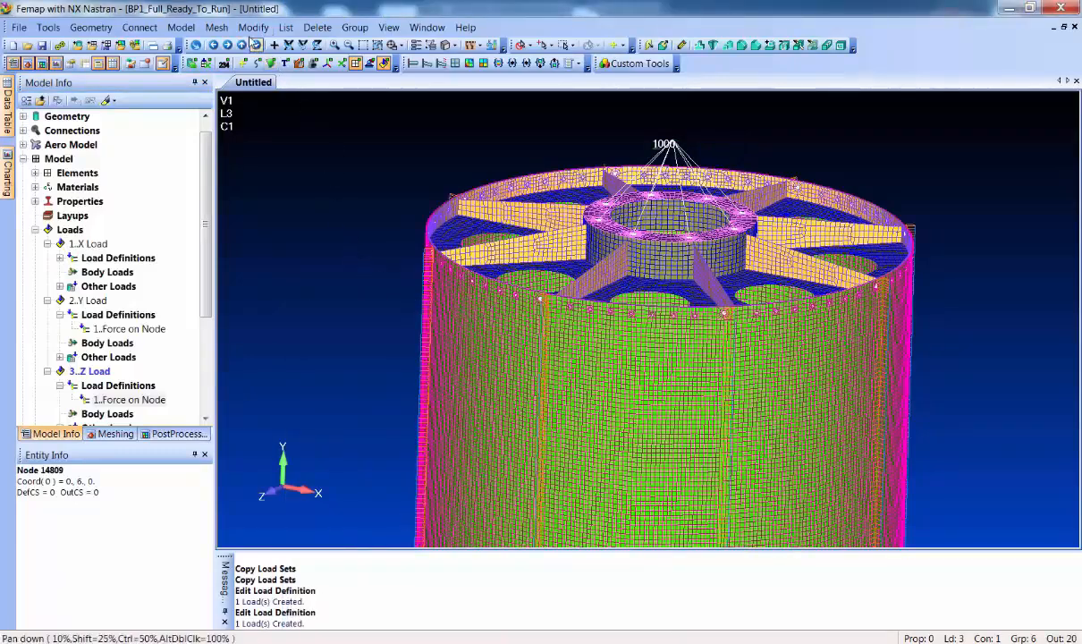
Delete the existing NX Nastran modes and transient analysis sets
left_click(182, 28)
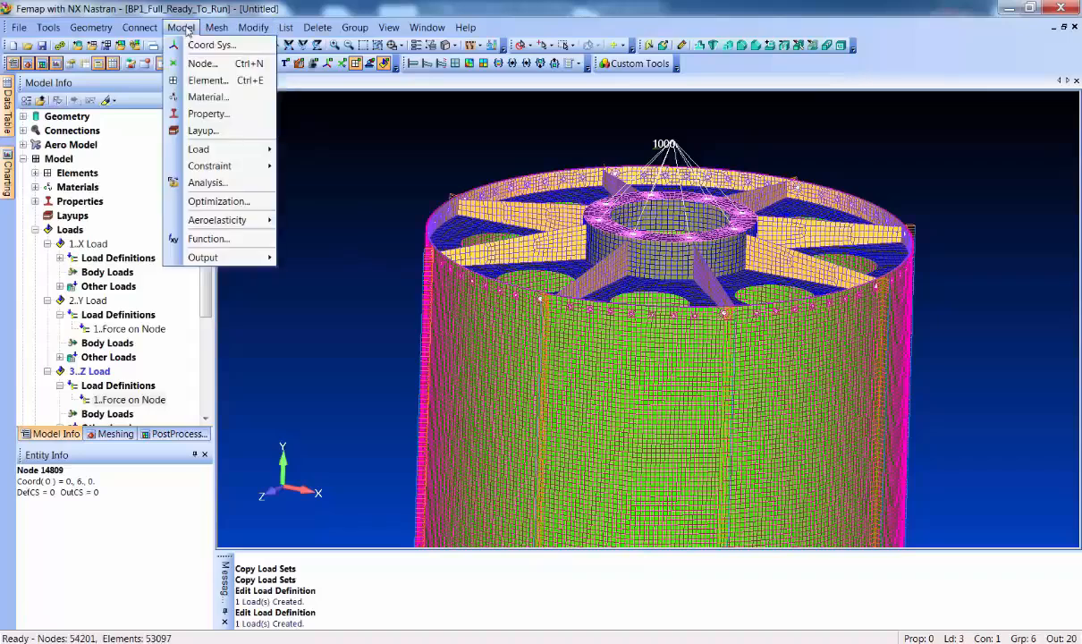
left_click(225, 183)
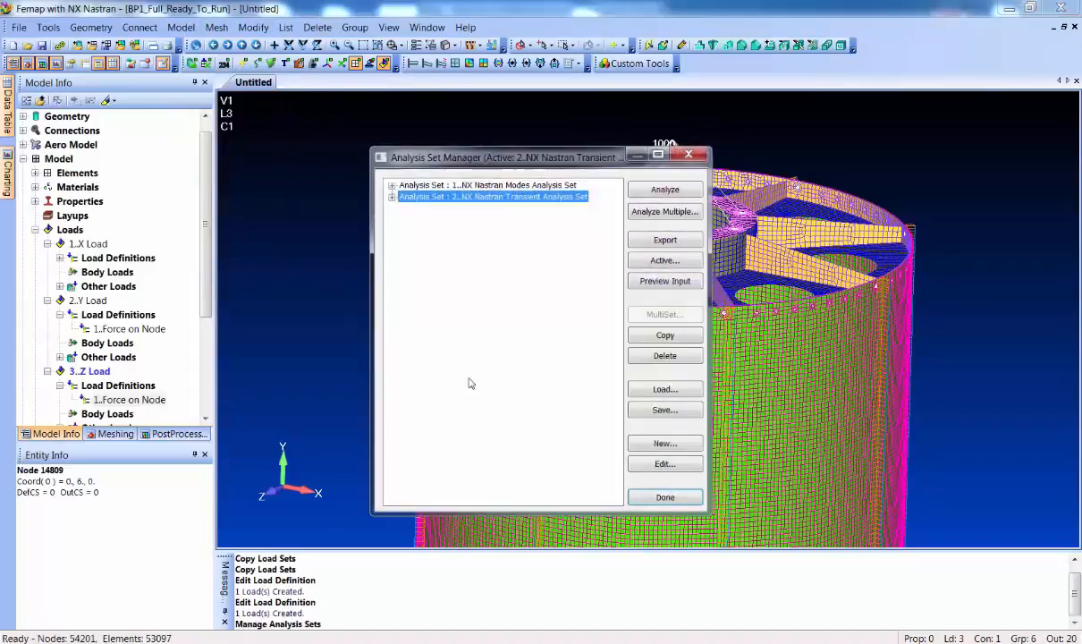
left_click(676, 358)
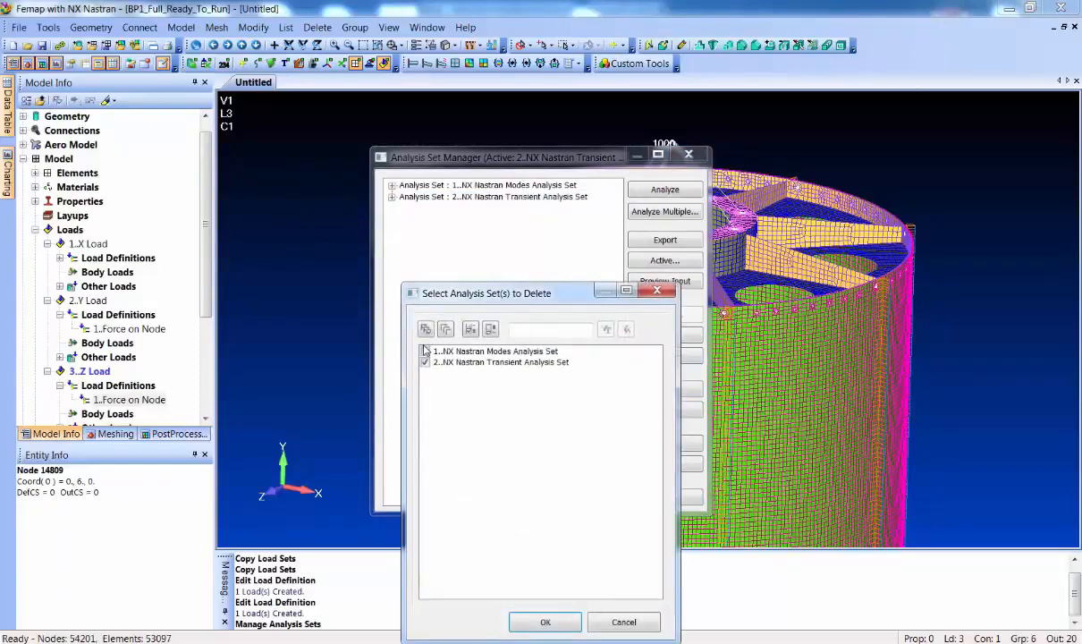
left_click(532, 620)
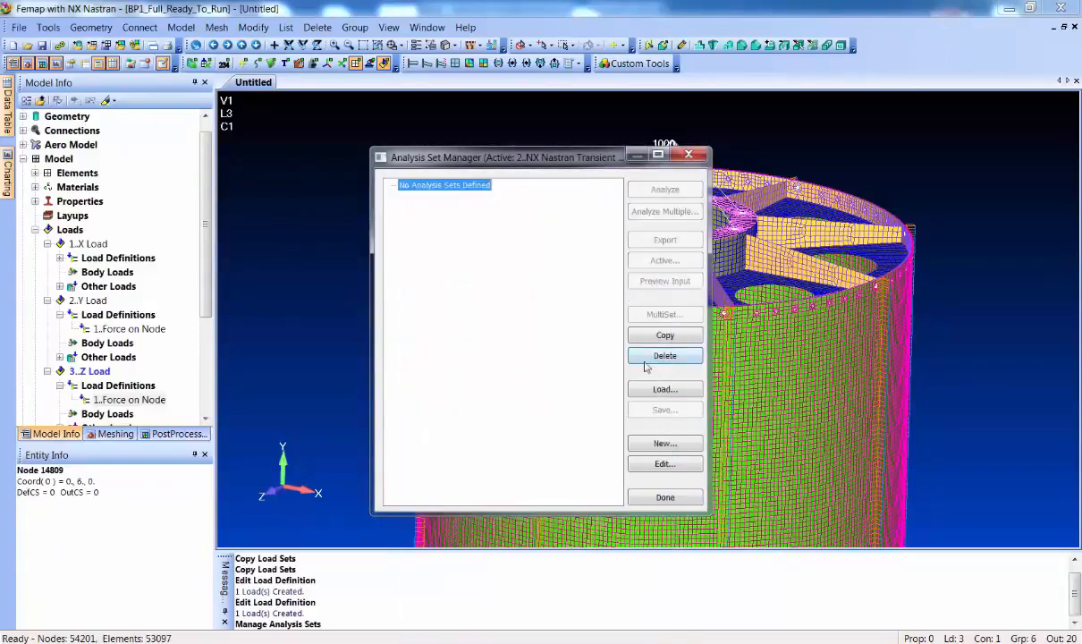
Create an NX Nastran static analysis set with separate cases pairing the Base constraint with the X, Y and Z Load sets
left_click(666, 443)
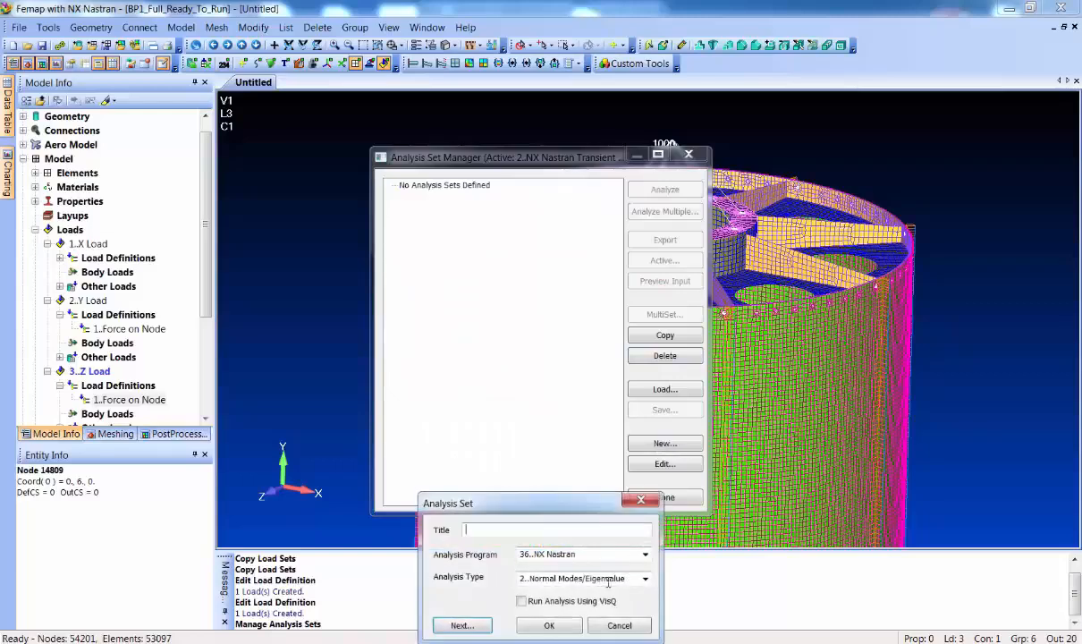
left_click(644, 578)
left_click(538, 401)
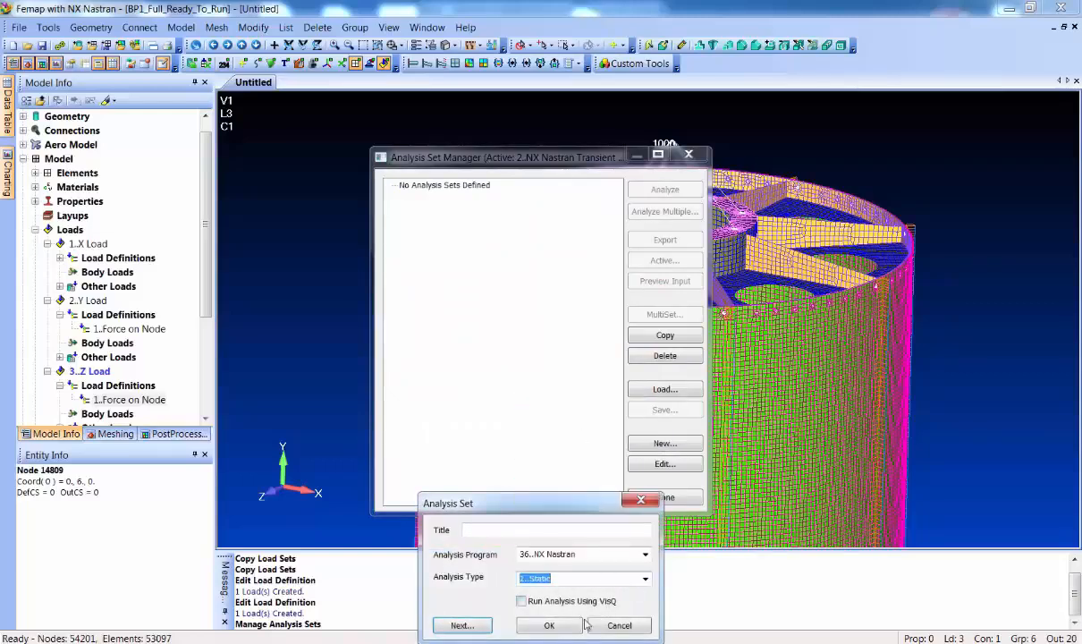
left_click(549, 626)
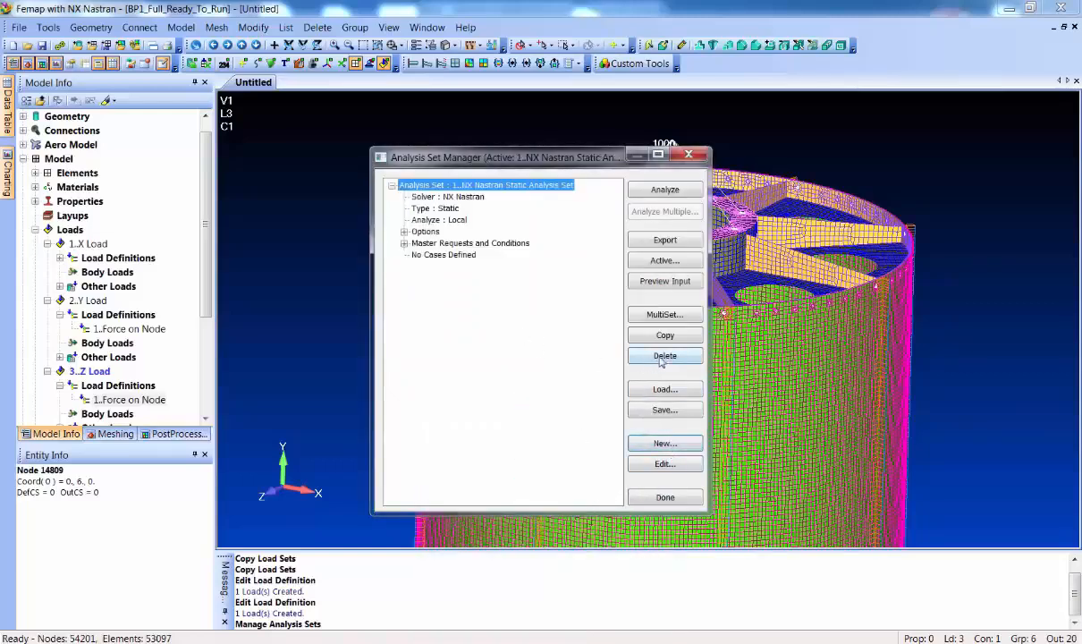
left_click(665, 317)
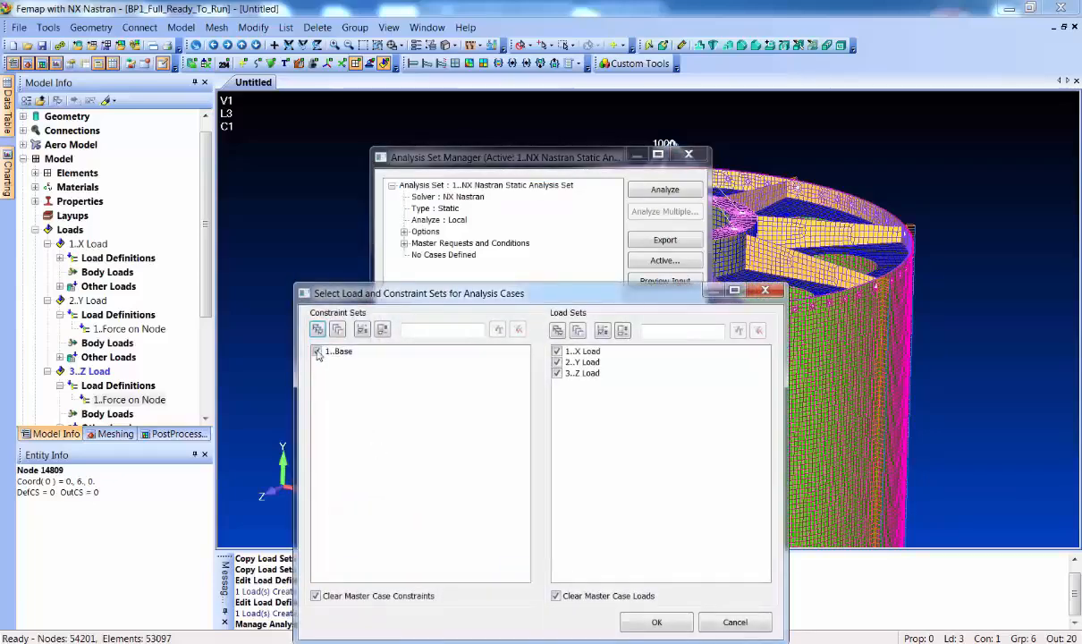
left_click(657, 625)
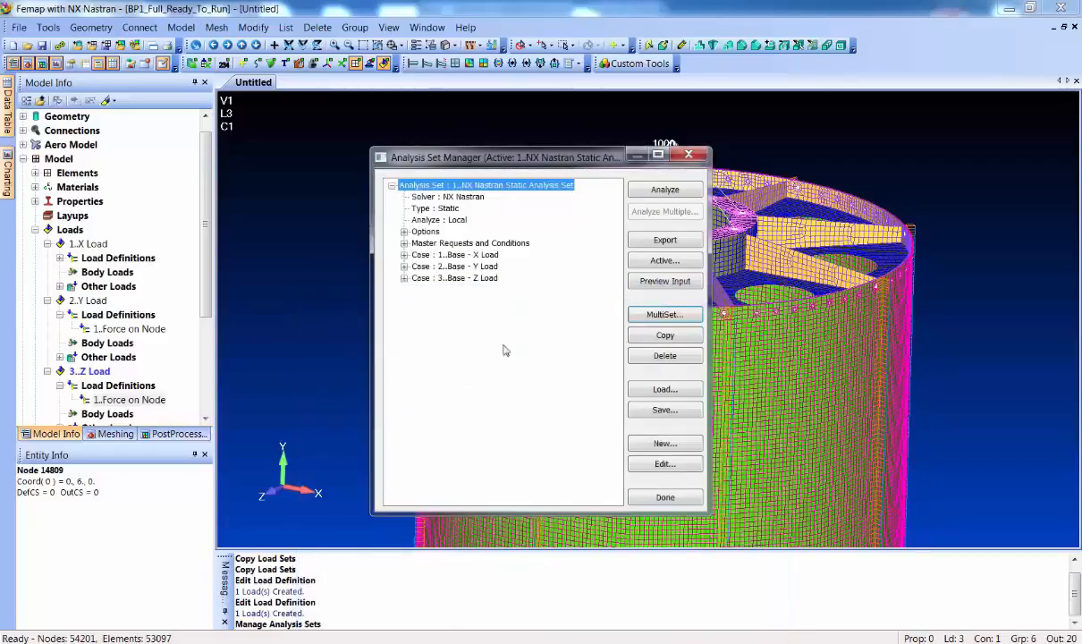
Add Force Balance to the static analysis set's master output requests and run the analysis
left_click(405, 243)
left_click(416, 301)
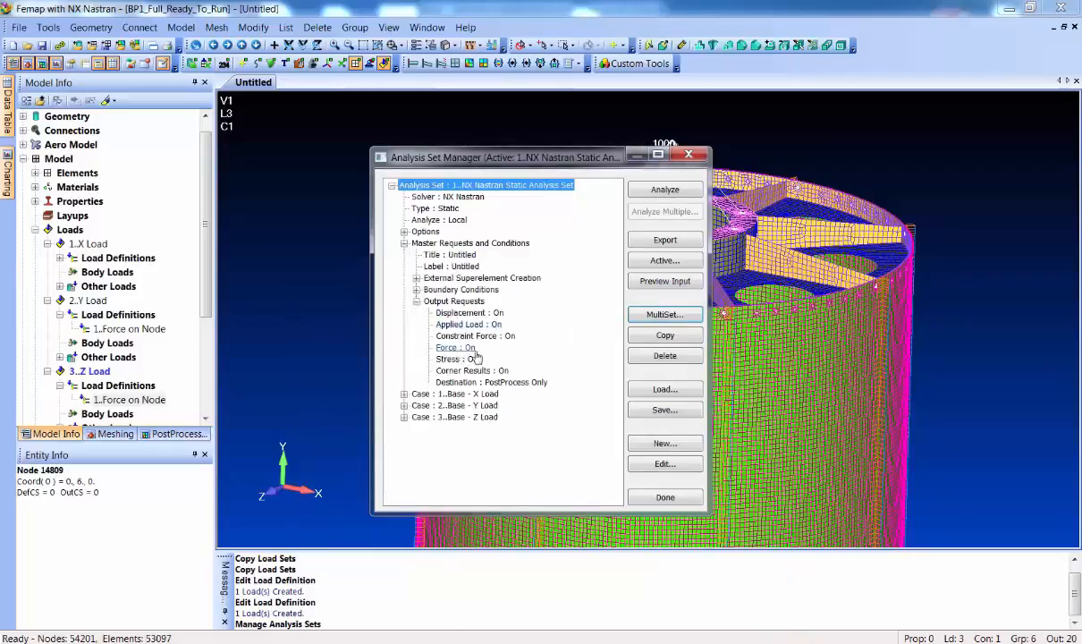
double_click(442, 347)
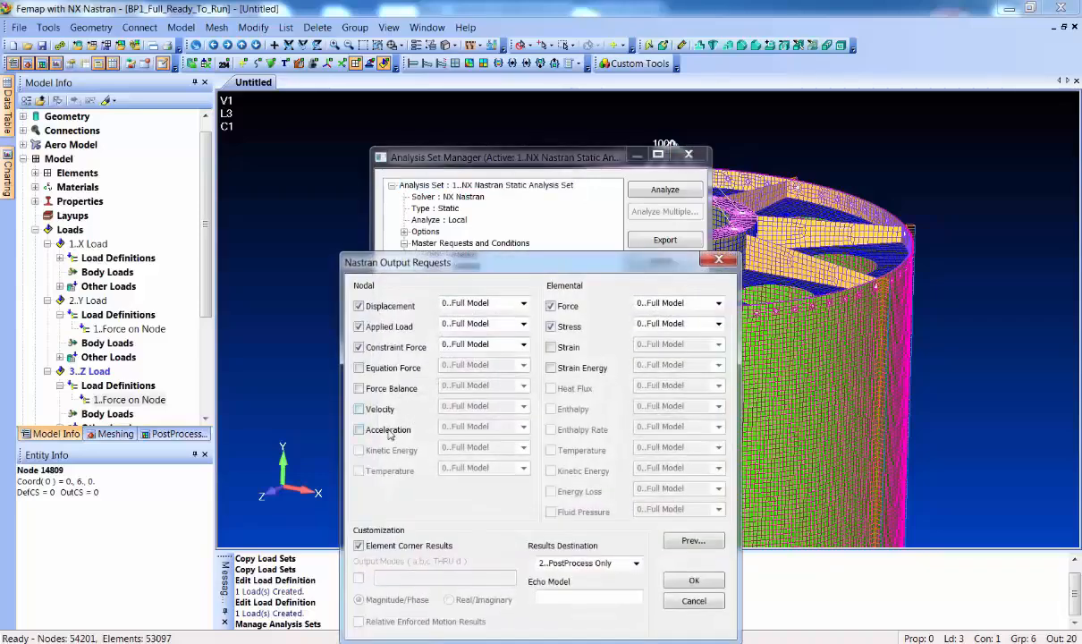
left_click(376, 388)
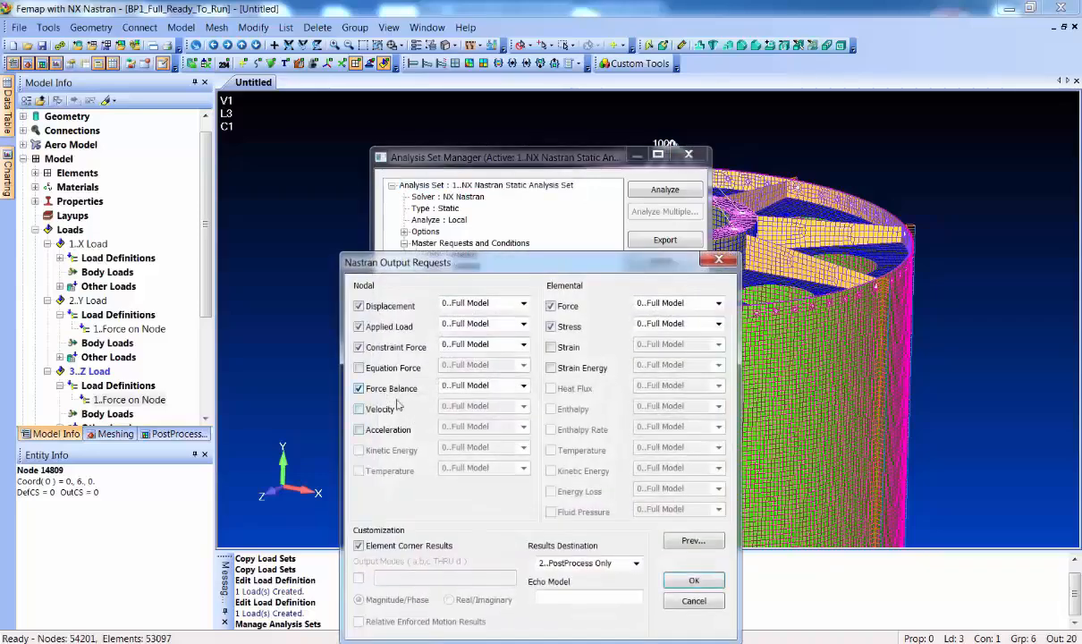
left_click(691, 574)
left_click(671, 190)
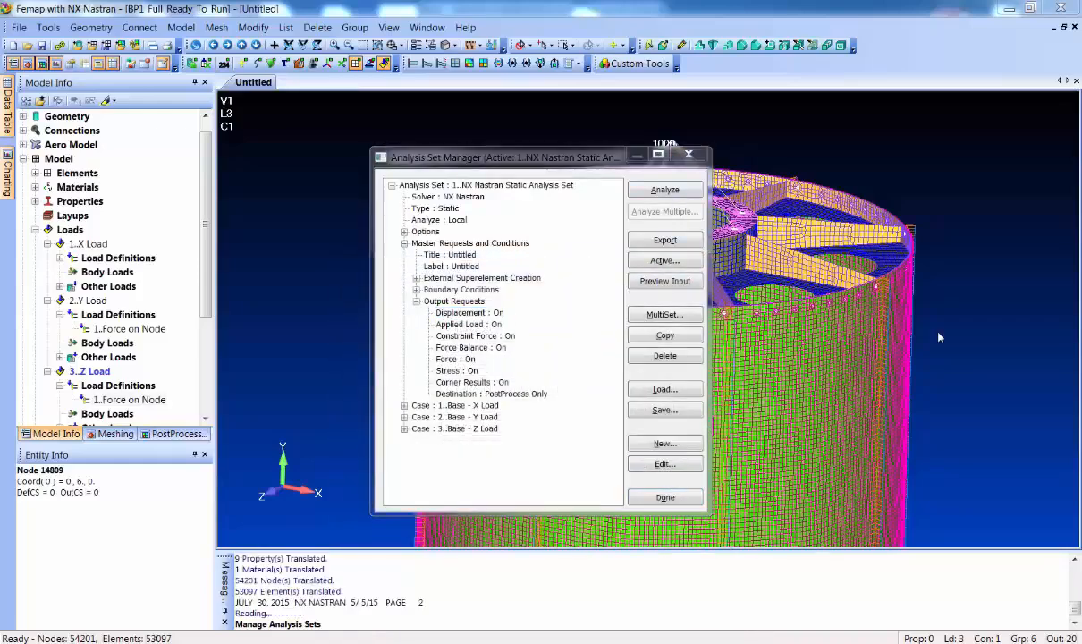
Enable PARAM AUTOMPC in the static analysis set's bulk data options and run the analysis again
left_click(404, 233)
left_click(416, 255)
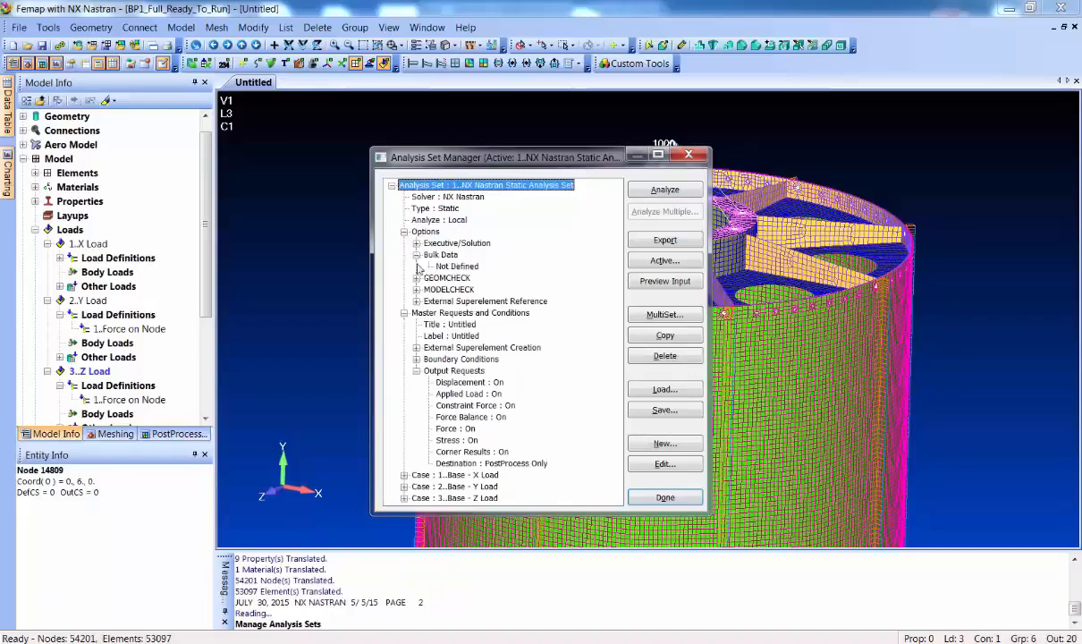
double_click(457, 267)
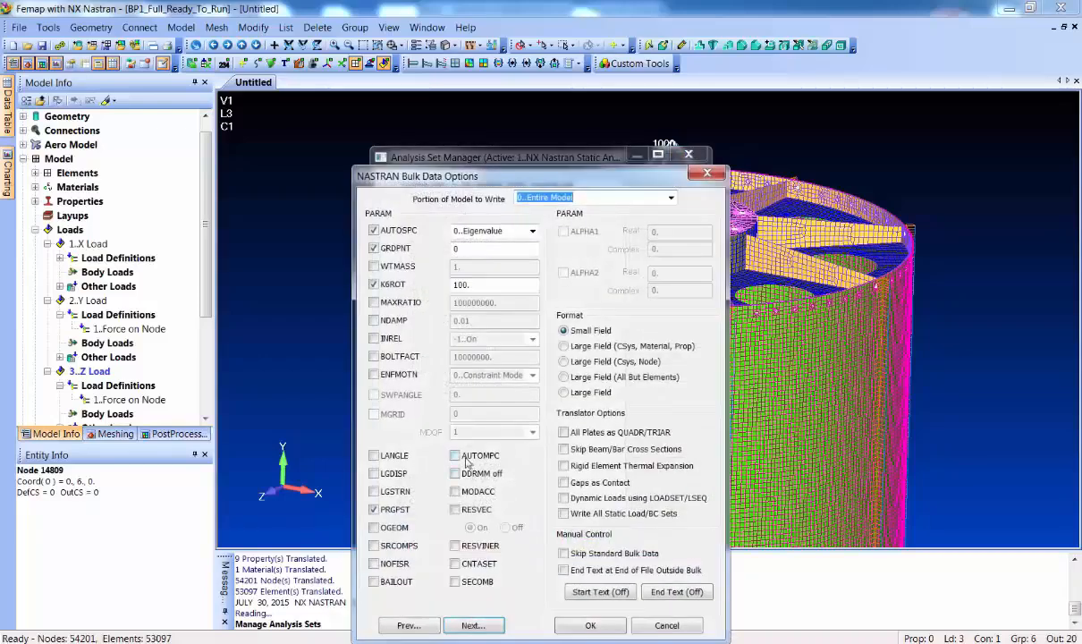
left_click(456, 456)
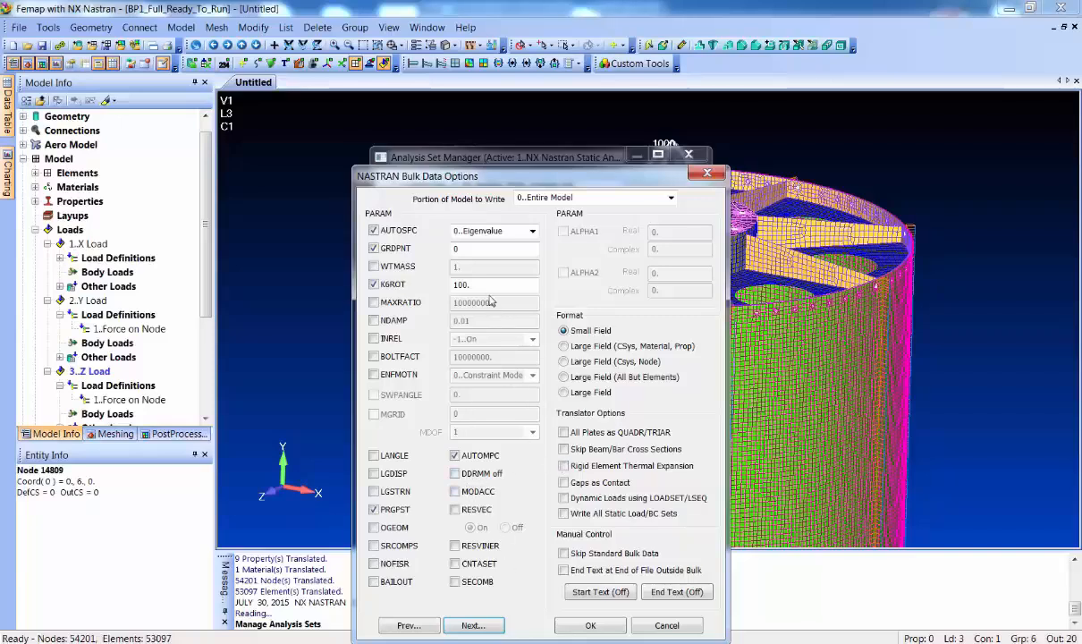
left_click(593, 626)
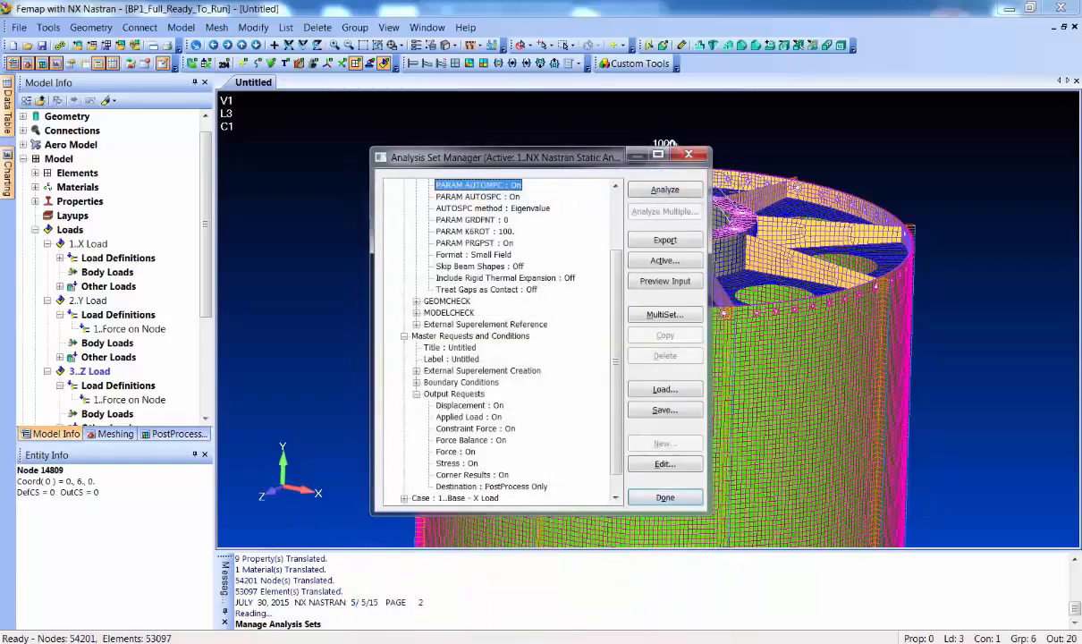
left_click(665, 190)
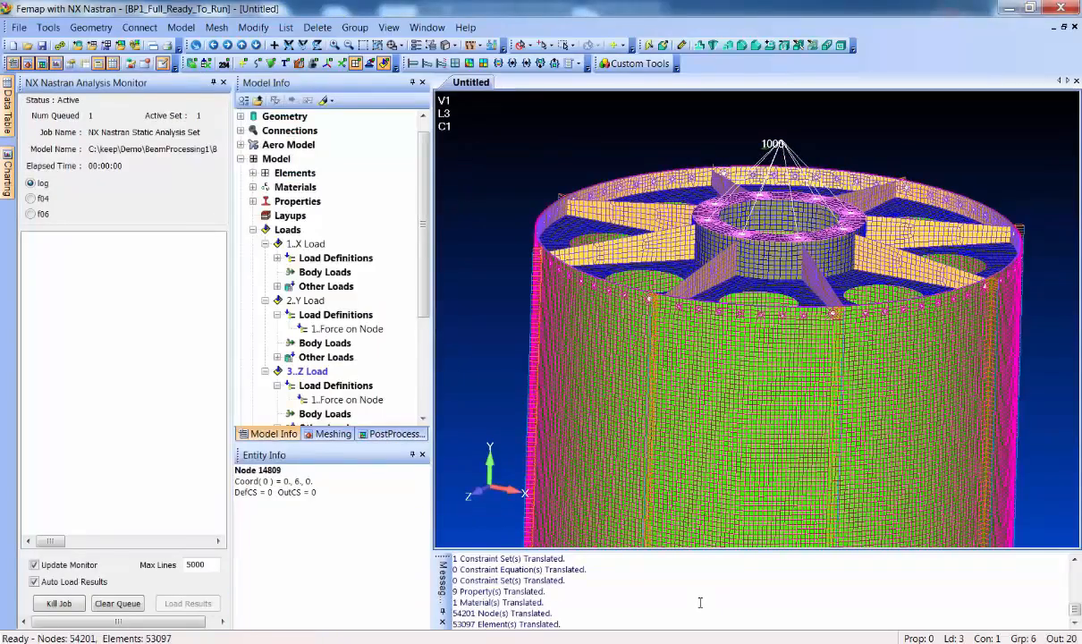
Monitor the running solve through the f04 and f06 output and the Sparse Matrix Solver graph
left_click(42, 200)
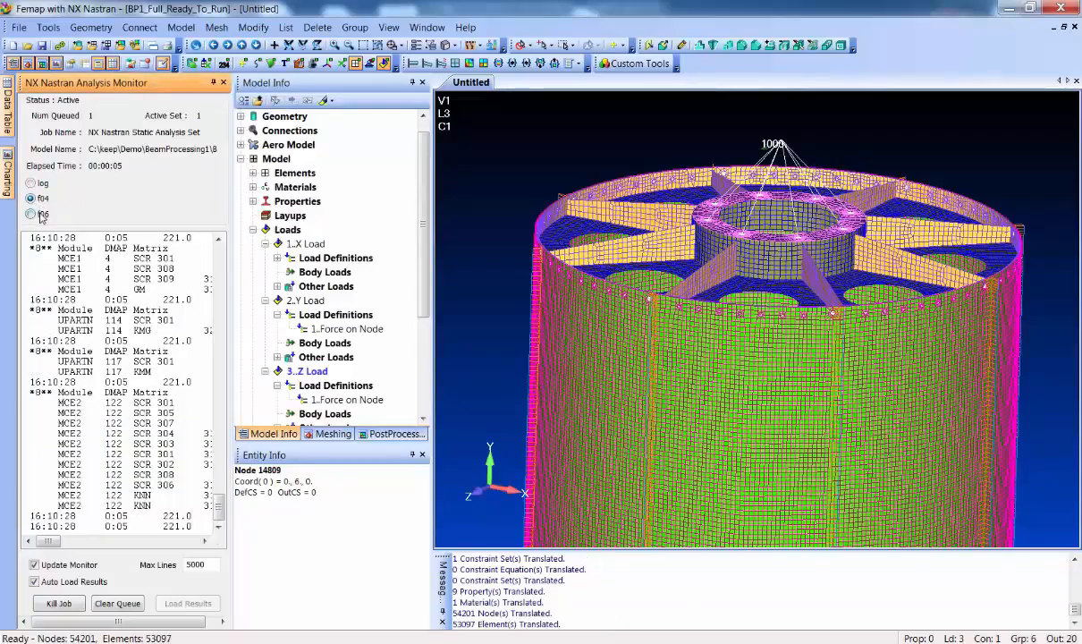
left_click(32, 214)
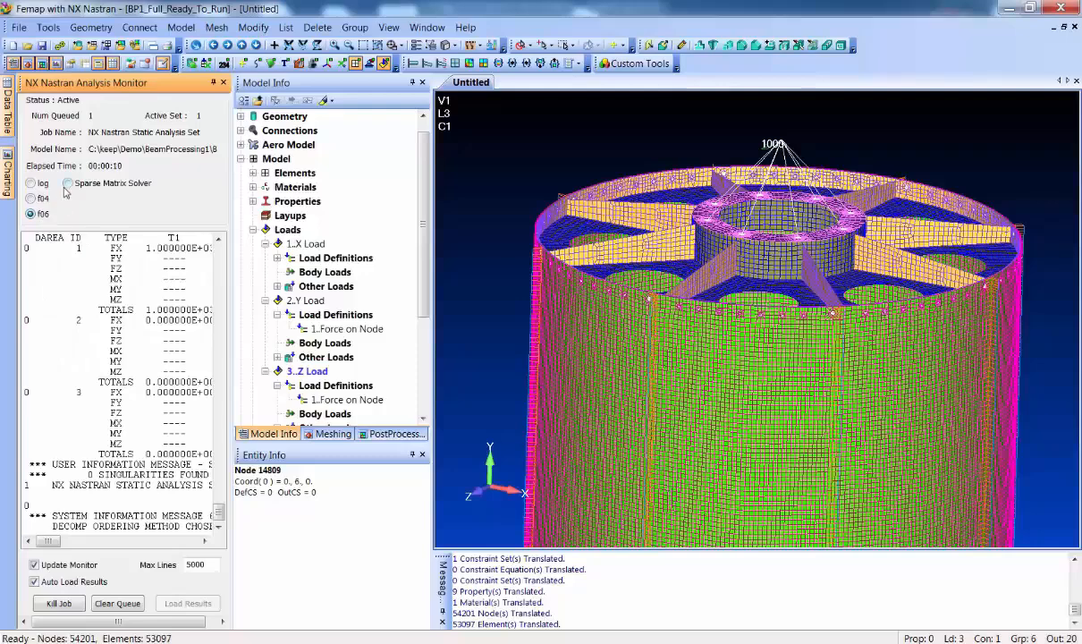
left_click(68, 183)
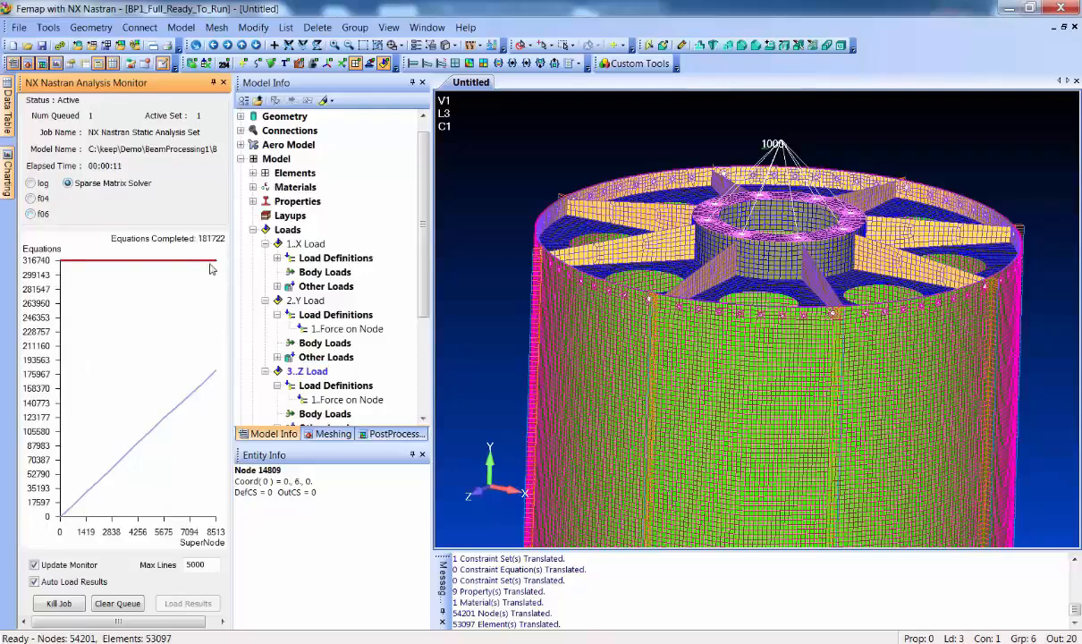